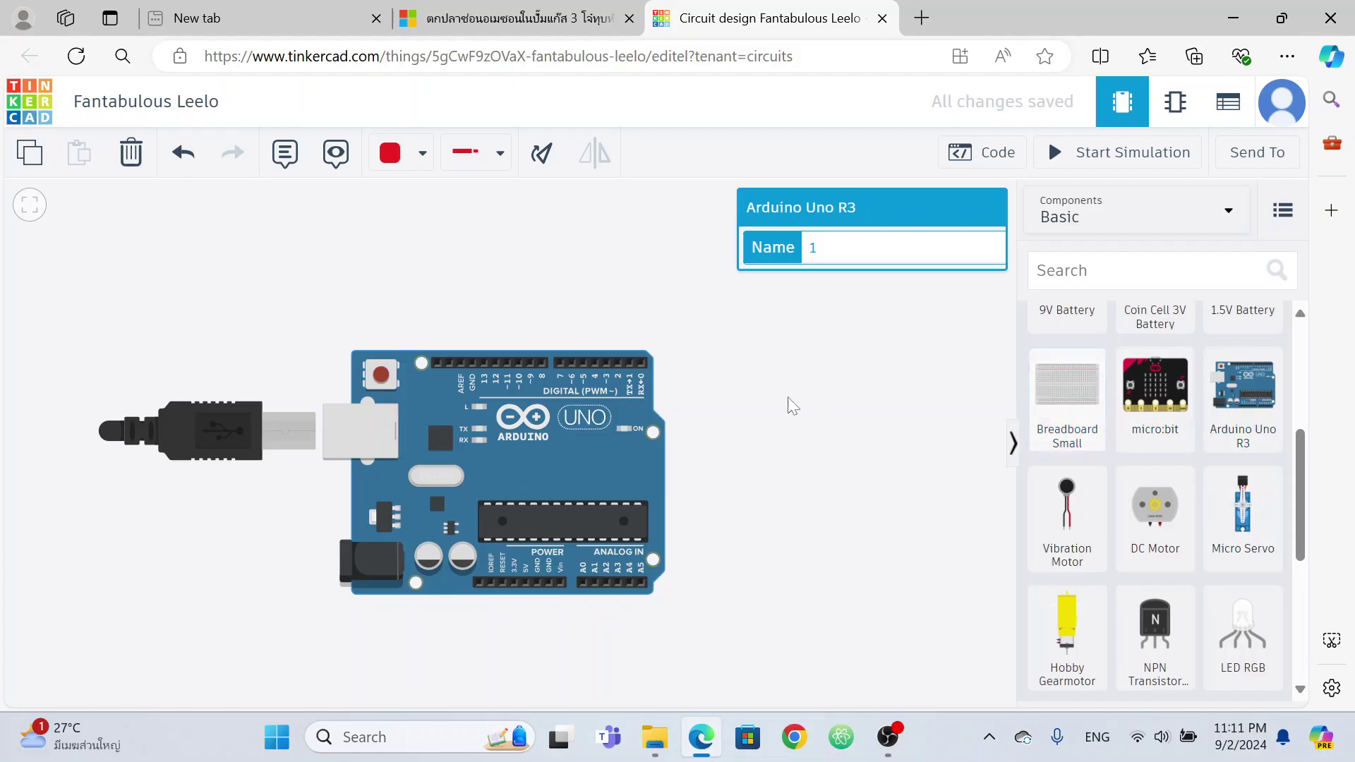
Add a small breadboard to the workspace directly above the Arduino Uno R3.
{"action": "left_click_drag", "start_coordinate": [777, 402], "coordinate": [805, 515]}
{"action": "left_click_drag", "start_coordinate": [1067, 404], "coordinate": [568, 310]}
{"action": "scroll", "coordinate": [869, 460], "scroll_direction": "up", "scroll_amount": 1}
{"action": "scroll", "coordinate": [867, 457], "scroll_direction": "down", "scroll_amount": 3}
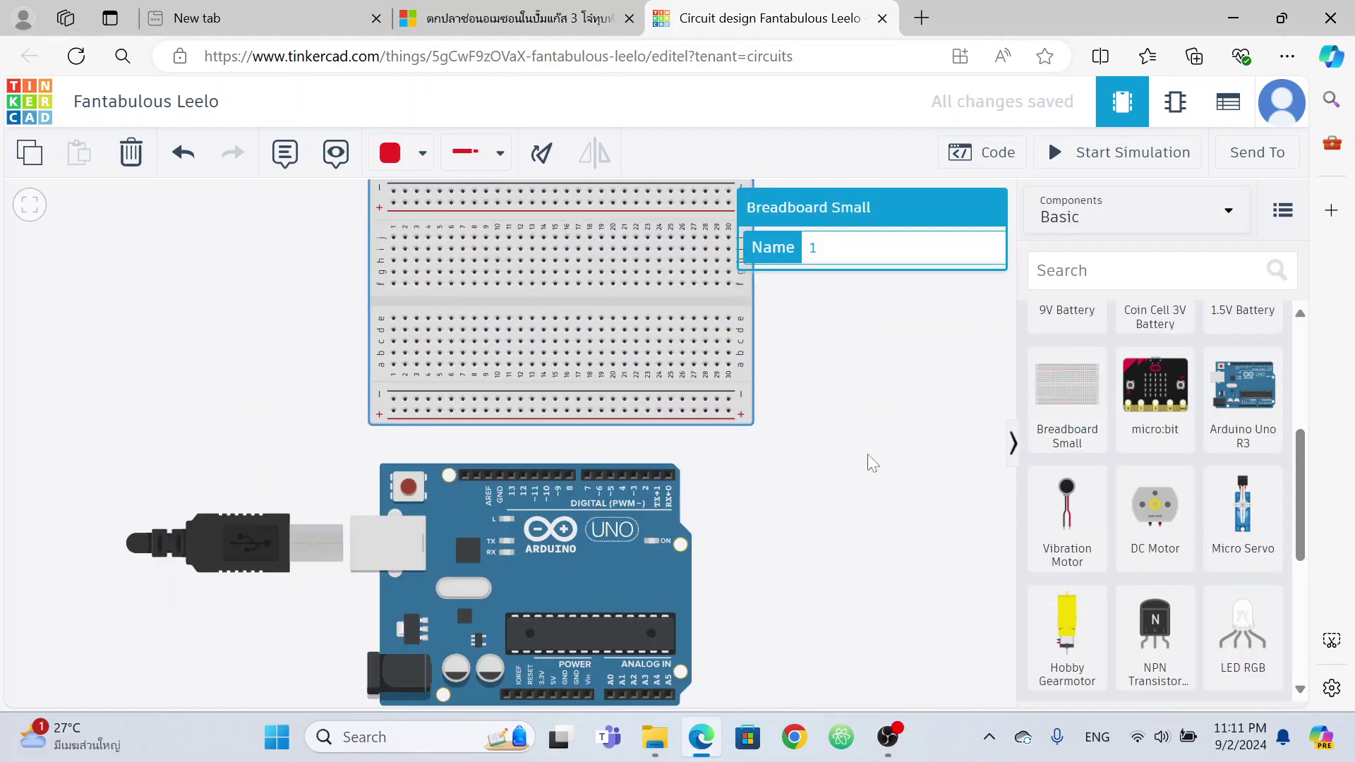
{"action": "left_click_drag", "start_coordinate": [873, 398], "coordinate": [831, 483]}
Place three LEDs and three resistors in the empty area above the breadboard.
{"action": "scroll", "coordinate": [831, 484], "scroll_direction": "up", "scroll_amount": 2}
{"action": "scroll", "coordinate": [1154, 441], "scroll_direction": "up", "scroll_amount": 5}
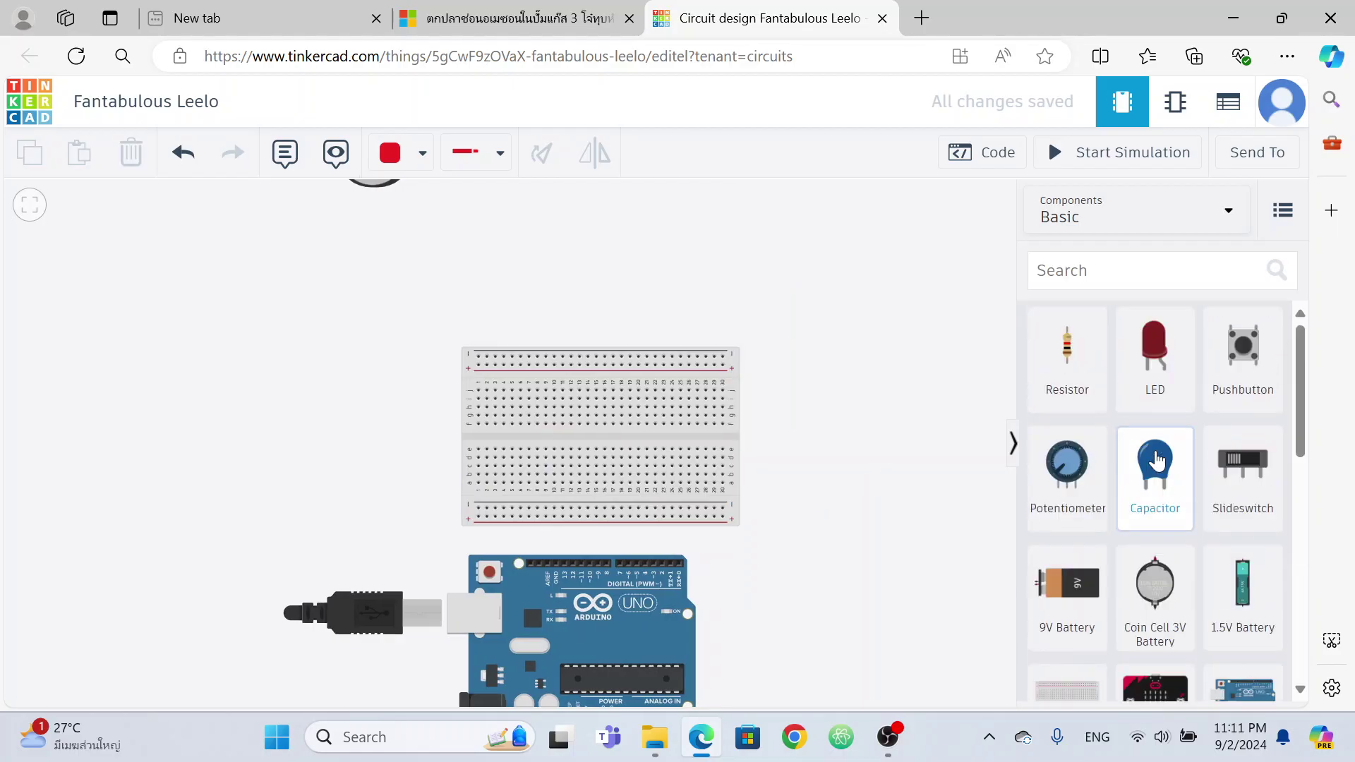
{"action": "left_click_drag", "start_coordinate": [1154, 353], "coordinate": [673, 291]}
{"action": "left_click_drag", "start_coordinate": [1154, 353], "coordinate": [689, 286]}
{"action": "left_click", "coordinate": [1131, 362]}
{"action": "left_click_drag", "start_coordinate": [1131, 361], "coordinate": [741, 281]}
{"action": "left_click_drag", "start_coordinate": [1066, 349], "coordinate": [906, 333]}
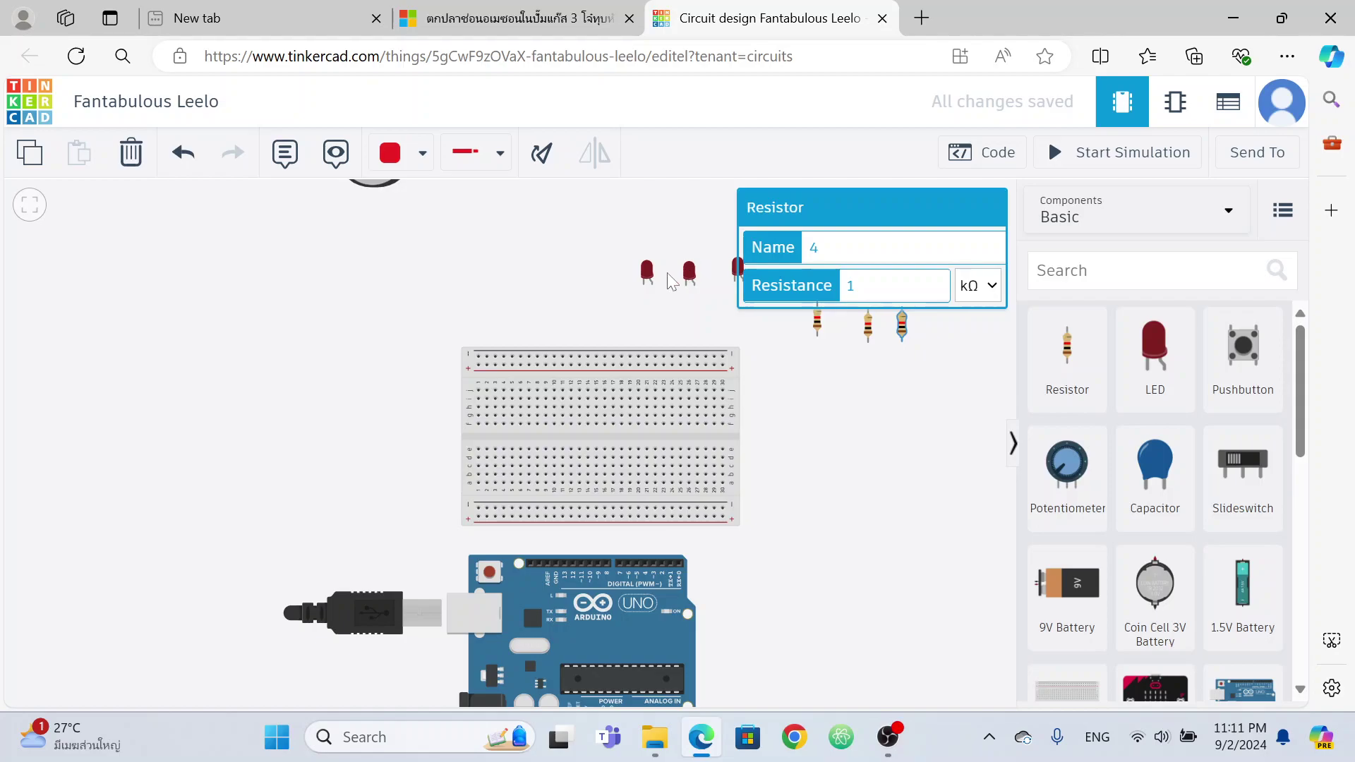
Change the middle LED's color to Yellow and the third LED's color to Green.
{"action": "left_click", "coordinate": [647, 277]}
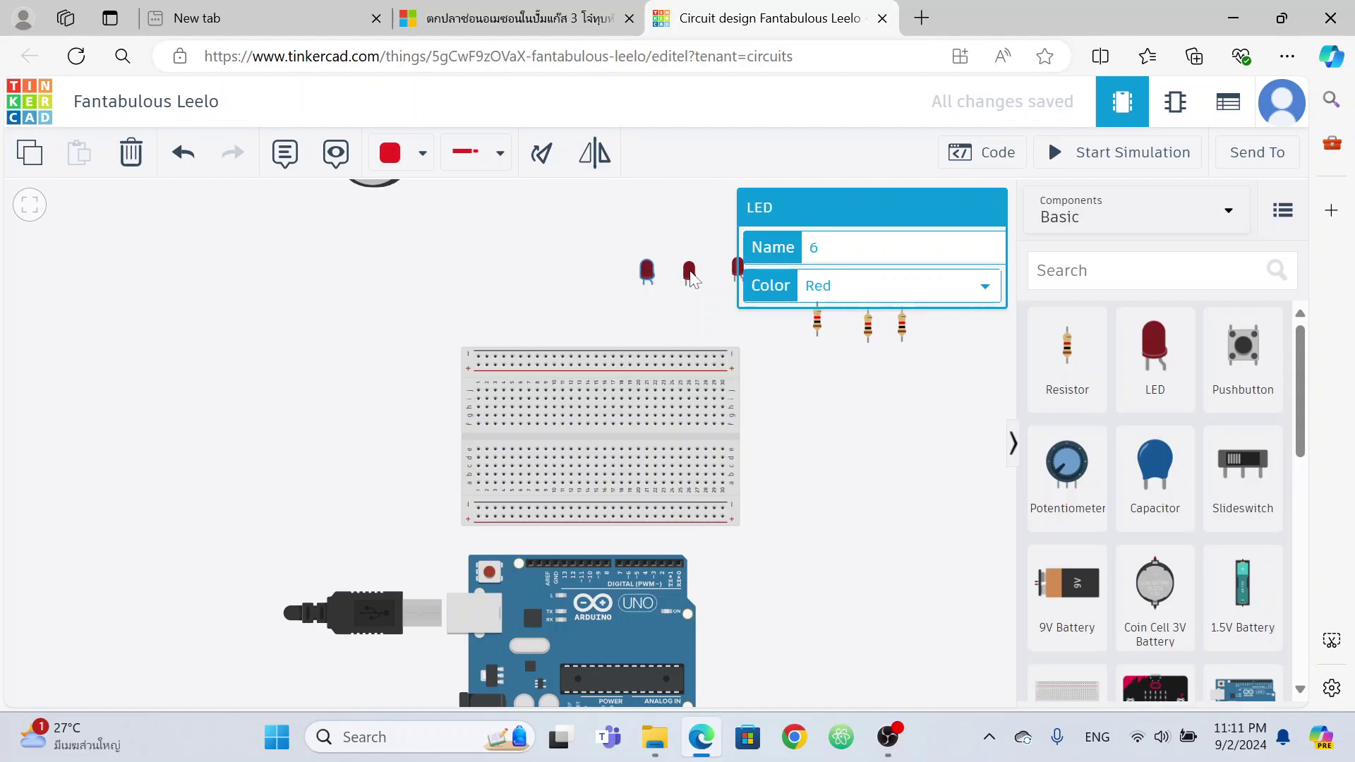
{"action": "left_click", "coordinate": [689, 275]}
{"action": "left_click", "coordinate": [850, 295]}
{"action": "left_click", "coordinate": [867, 349]}
{"action": "left_click", "coordinate": [733, 265]}
{"action": "left_click", "coordinate": [847, 293]}
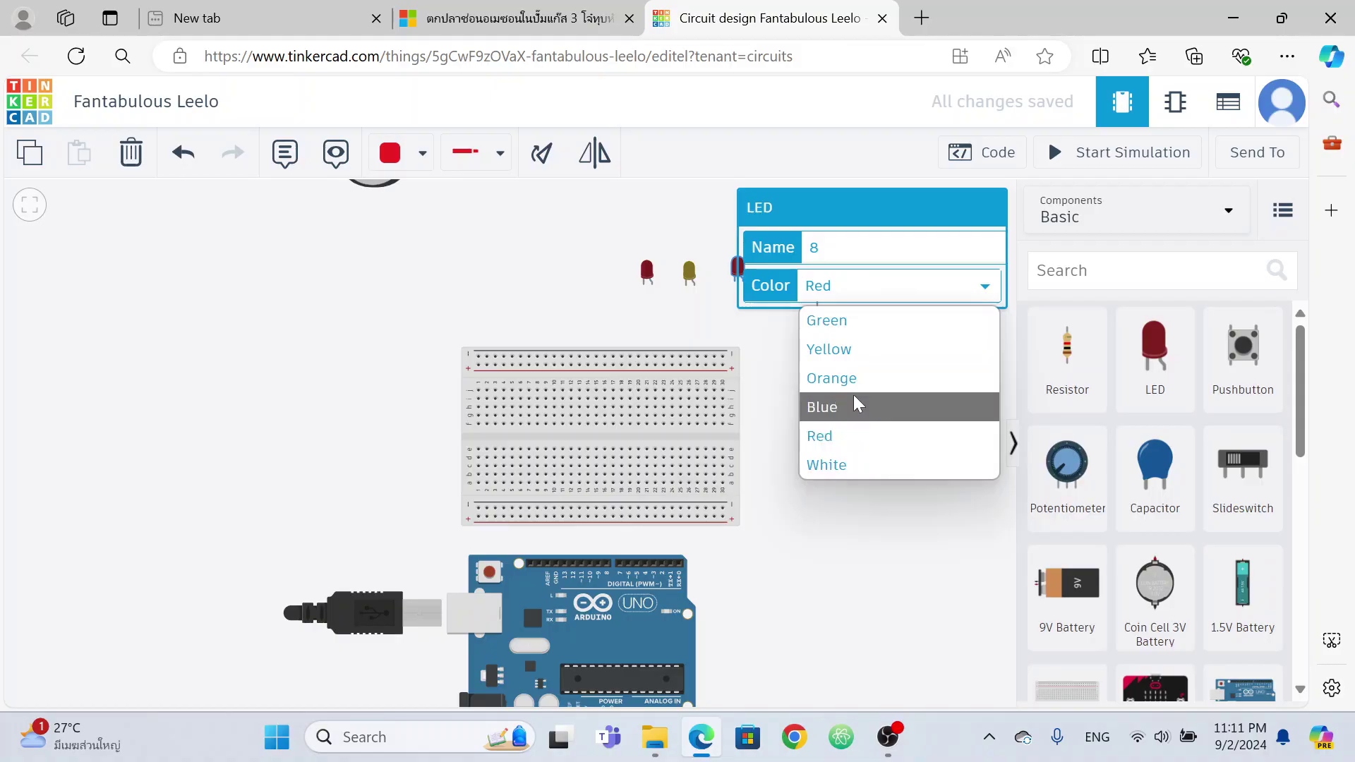
{"action": "left_click", "coordinate": [827, 320]}
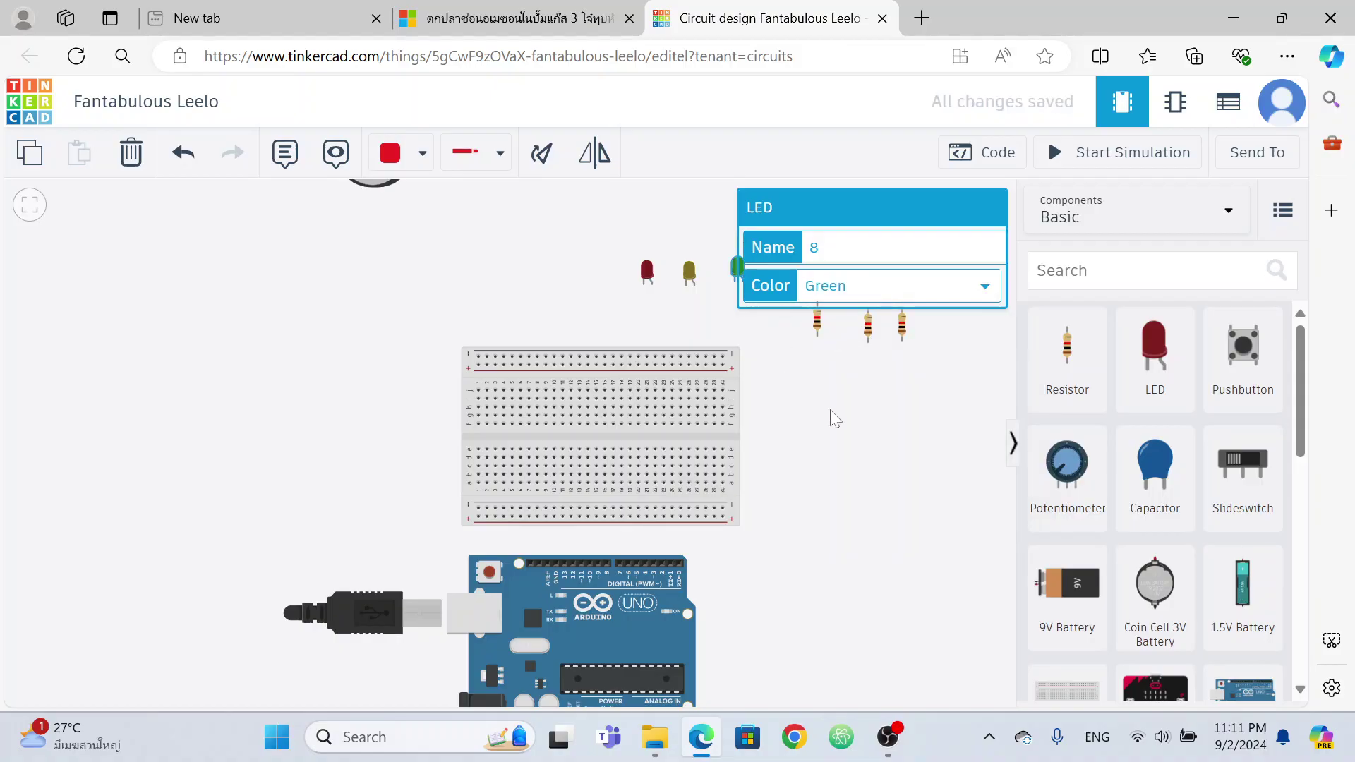
Plug the red, yellow and green LEDs into breadboard row e, starting at columns 10, 13 and 16.
{"action": "left_click", "coordinate": [672, 281]}
{"action": "scroll", "coordinate": [650, 279], "scroll_direction": "up", "scroll_amount": 3}
{"action": "left_click_drag", "start_coordinate": [648, 275], "coordinate": [514, 512]}
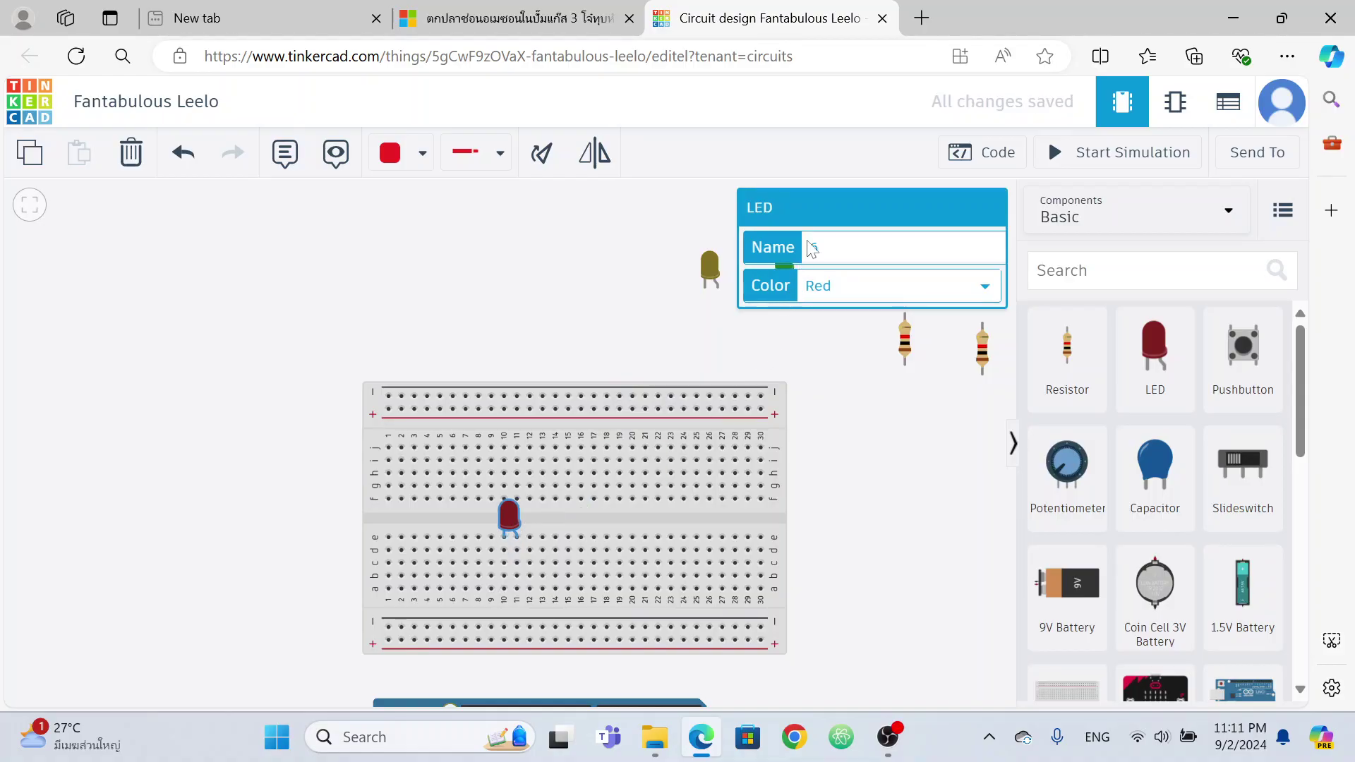
{"action": "left_click_drag", "start_coordinate": [711, 266], "coordinate": [552, 518]}
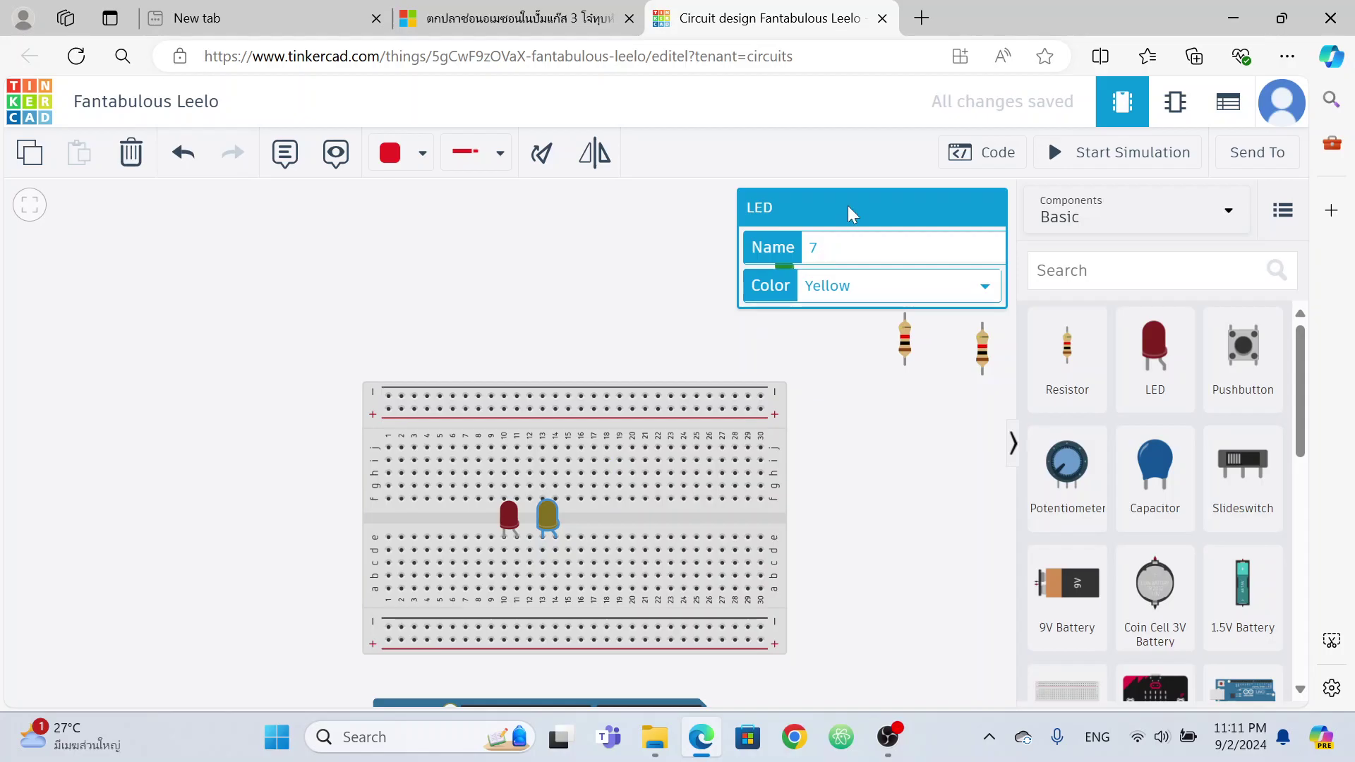
{"action": "scroll", "coordinate": [870, 370], "scroll_direction": "down", "scroll_amount": 5}
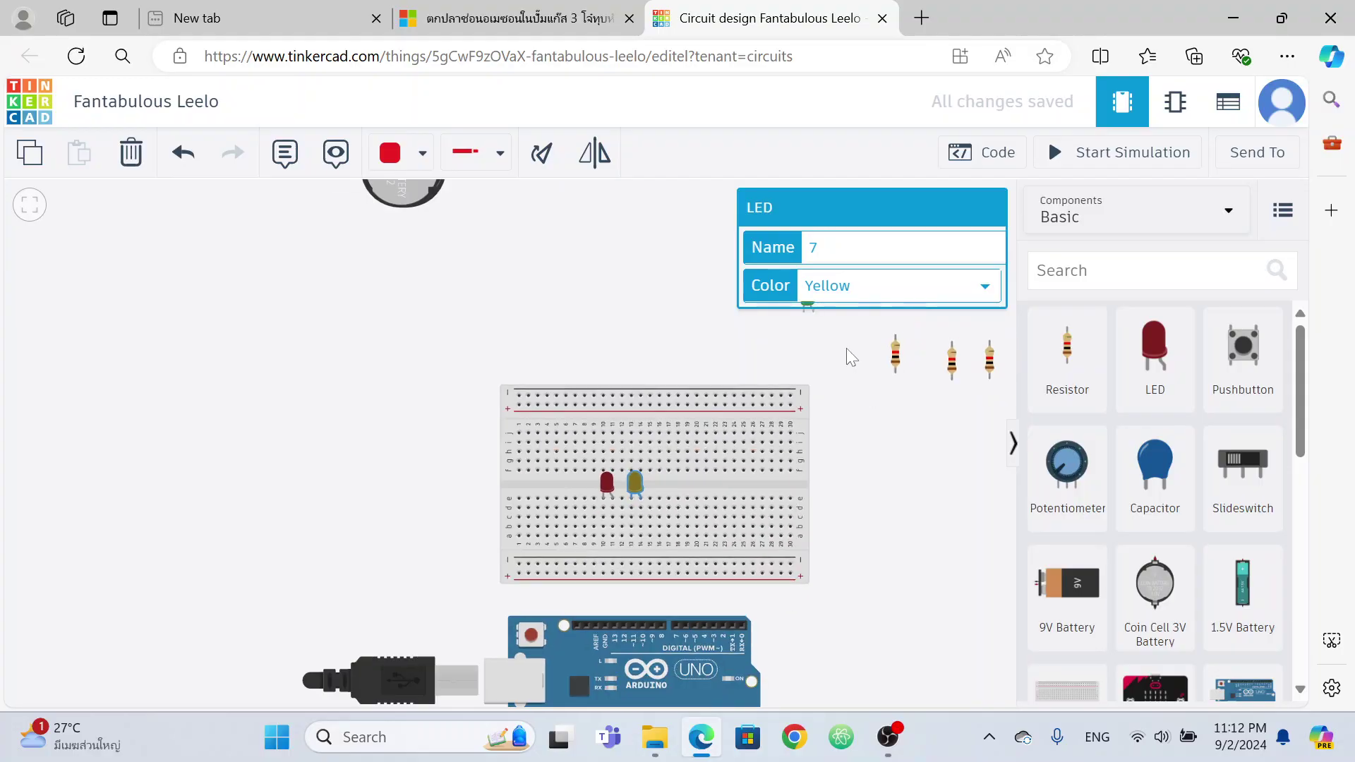
{"action": "scroll", "coordinate": [840, 353], "scroll_direction": "down", "scroll_amount": 3}
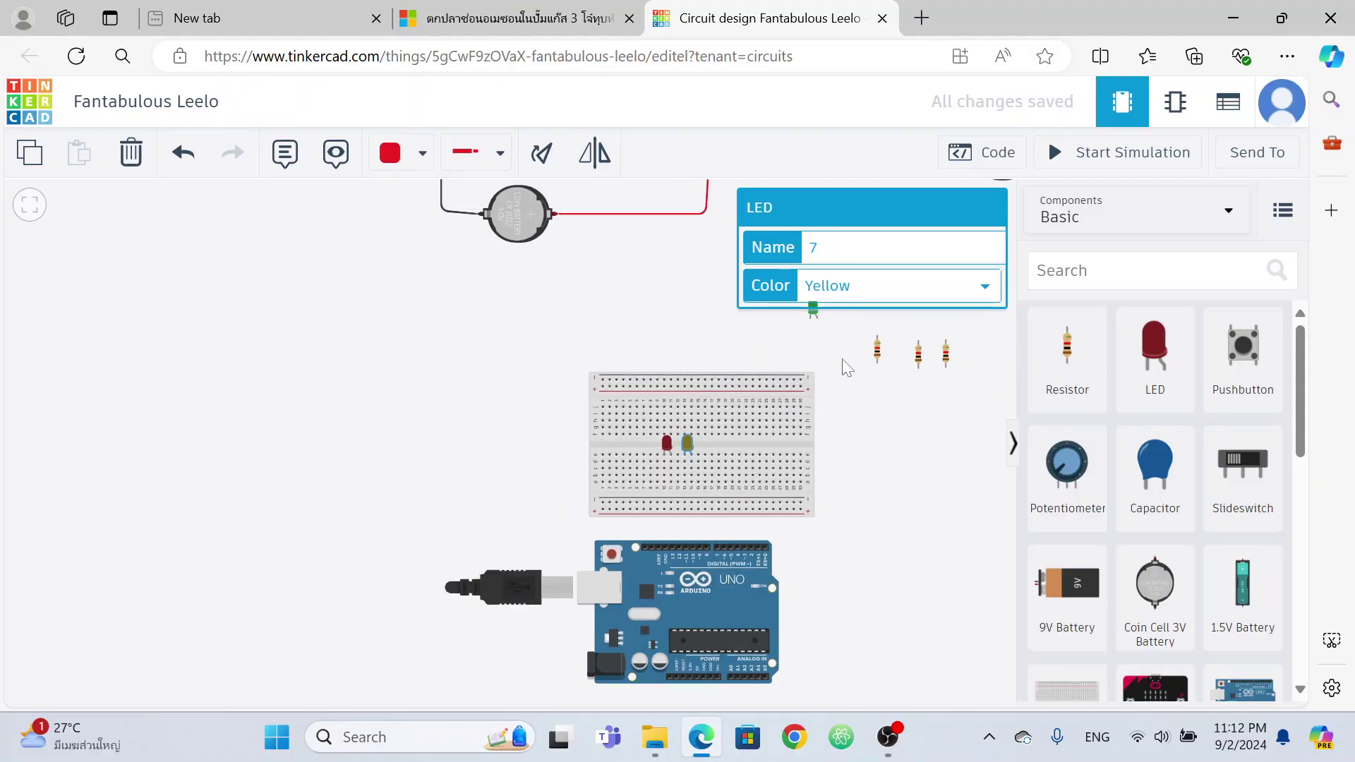
{"action": "left_click", "coordinate": [835, 437]}
{"action": "left_click_drag", "start_coordinate": [807, 406], "coordinate": [703, 537]}
{"action": "scroll", "coordinate": [848, 541], "scroll_direction": "down", "scroll_amount": 2}
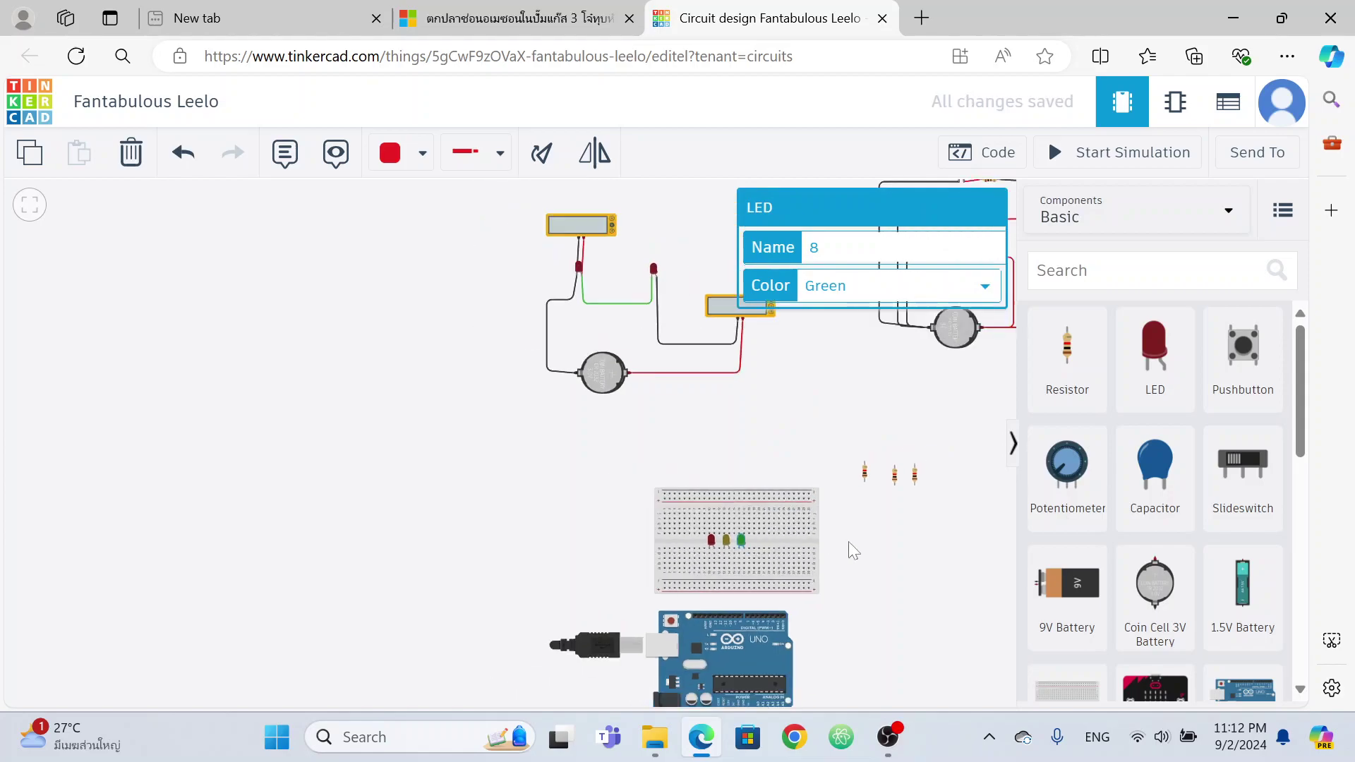
Place the three resistors below the LEDs at columns 10, 13 and 16, reaching down to the breadboard's lower negative rail.
{"action": "scroll", "coordinate": [848, 540], "scroll_direction": "up", "scroll_amount": 2}
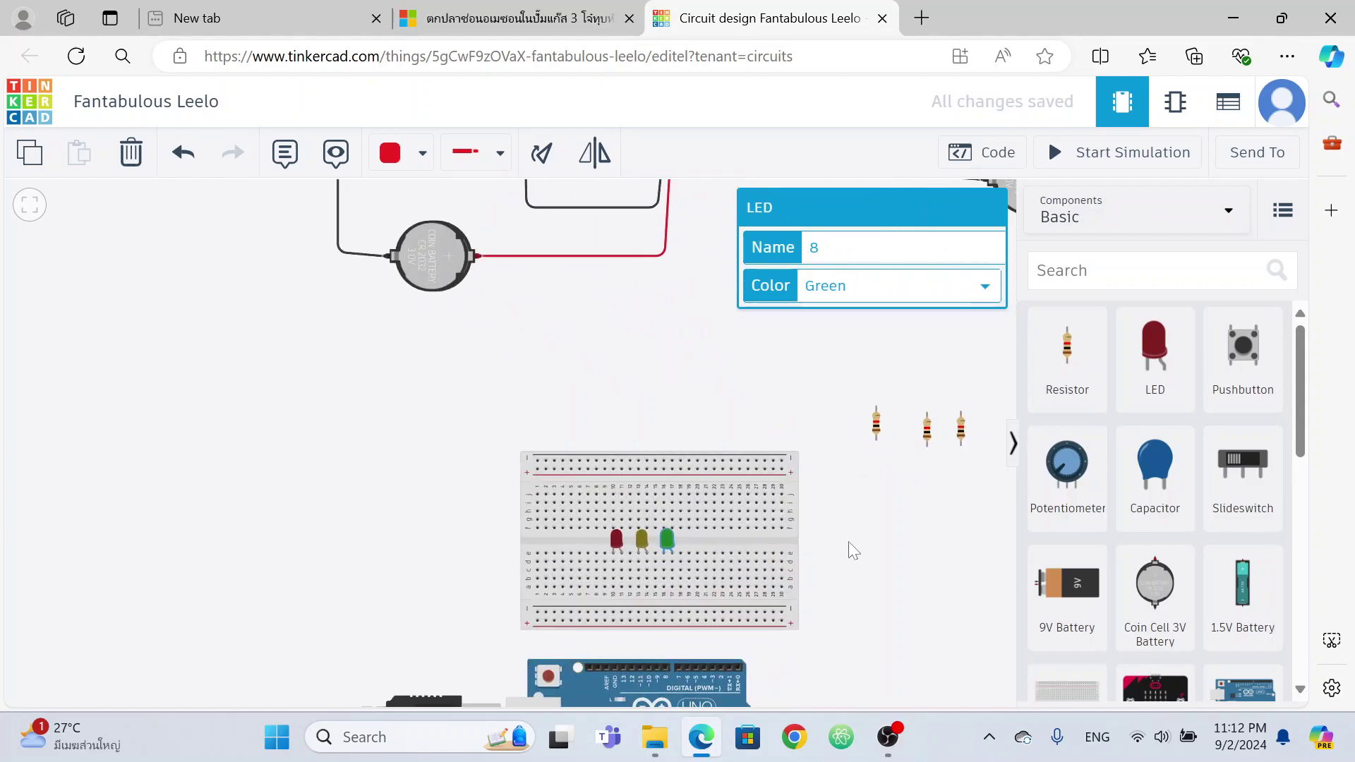
{"action": "left_click_drag", "start_coordinate": [875, 424], "coordinate": [773, 485]}
{"action": "left_click_drag", "start_coordinate": [723, 528], "coordinate": [618, 593]}
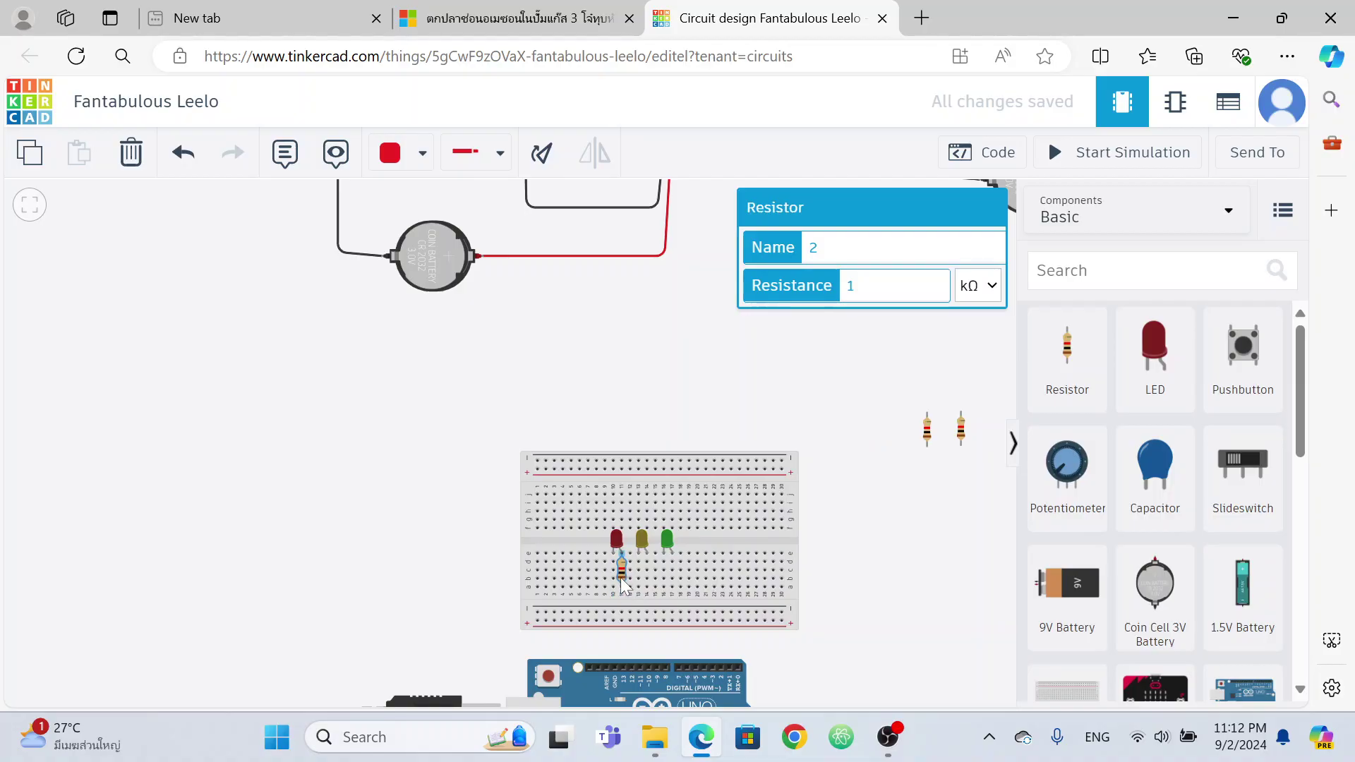
{"action": "left_click_drag", "start_coordinate": [618, 587], "coordinate": [617, 582]}
{"action": "left_click_drag", "start_coordinate": [616, 576], "coordinate": [618, 601]}
{"action": "left_click_drag", "start_coordinate": [928, 434], "coordinate": [642, 604]}
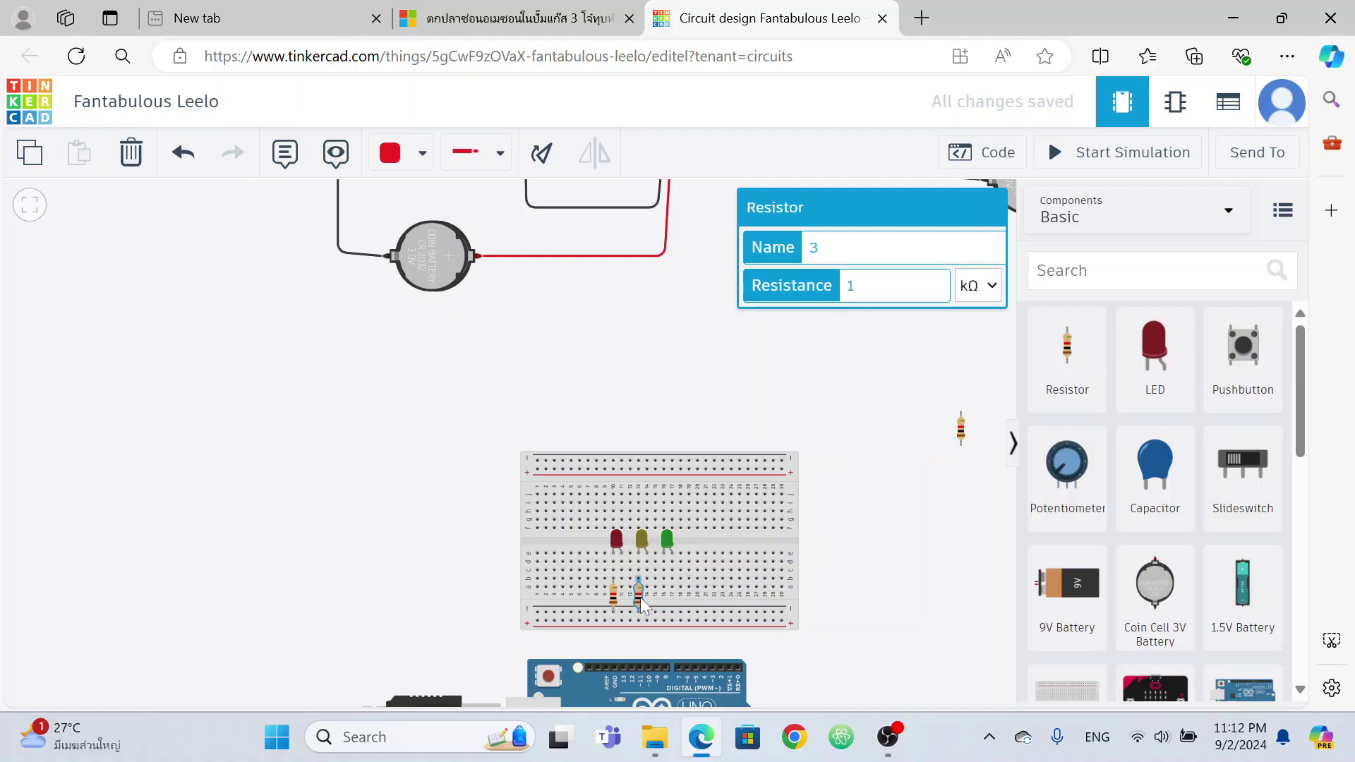
{"action": "left_click_drag", "start_coordinate": [961, 432], "coordinate": [664, 598]}
{"action": "left_click_drag", "start_coordinate": [861, 600], "coordinate": [785, 309]}
{"action": "scroll", "coordinate": [595, 565], "scroll_direction": "up", "scroll_amount": 3}
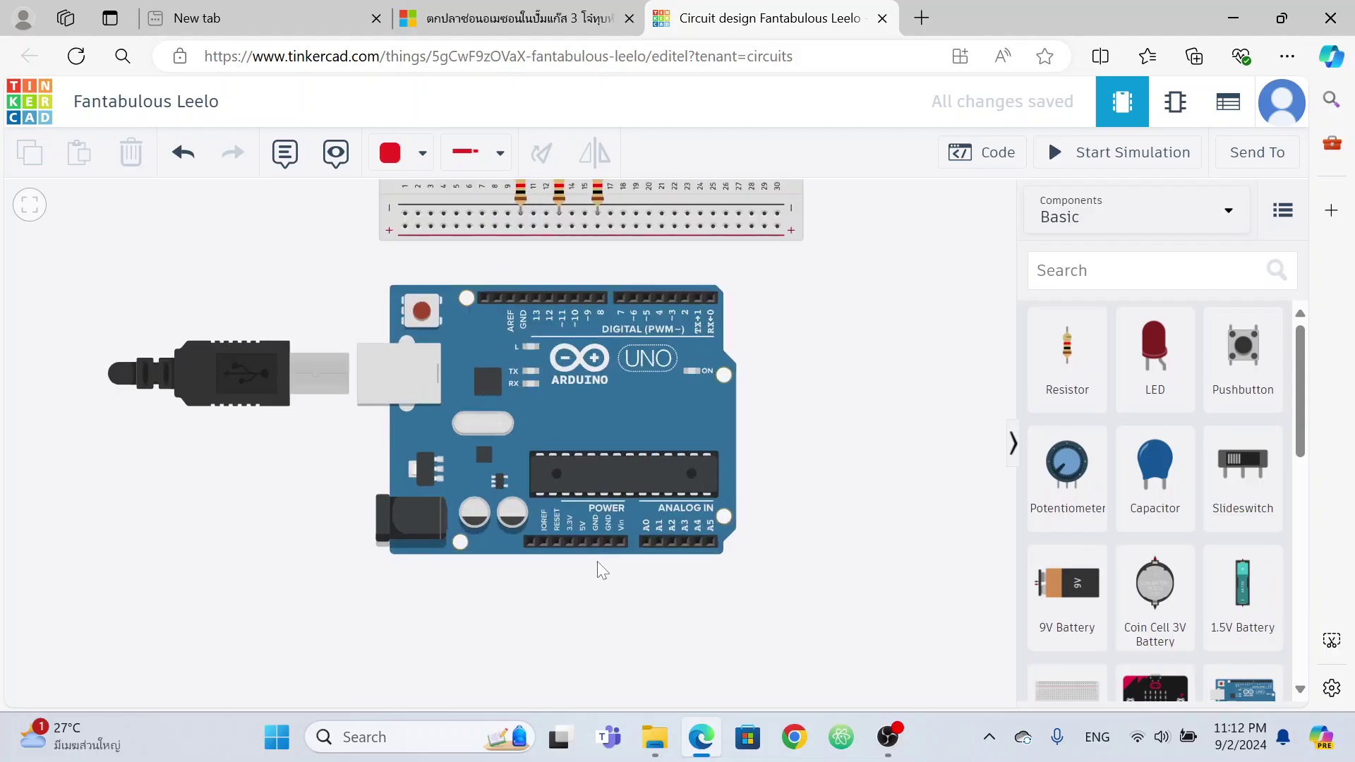
{"action": "scroll", "coordinate": [596, 564], "scroll_direction": "up", "scroll_amount": 2}
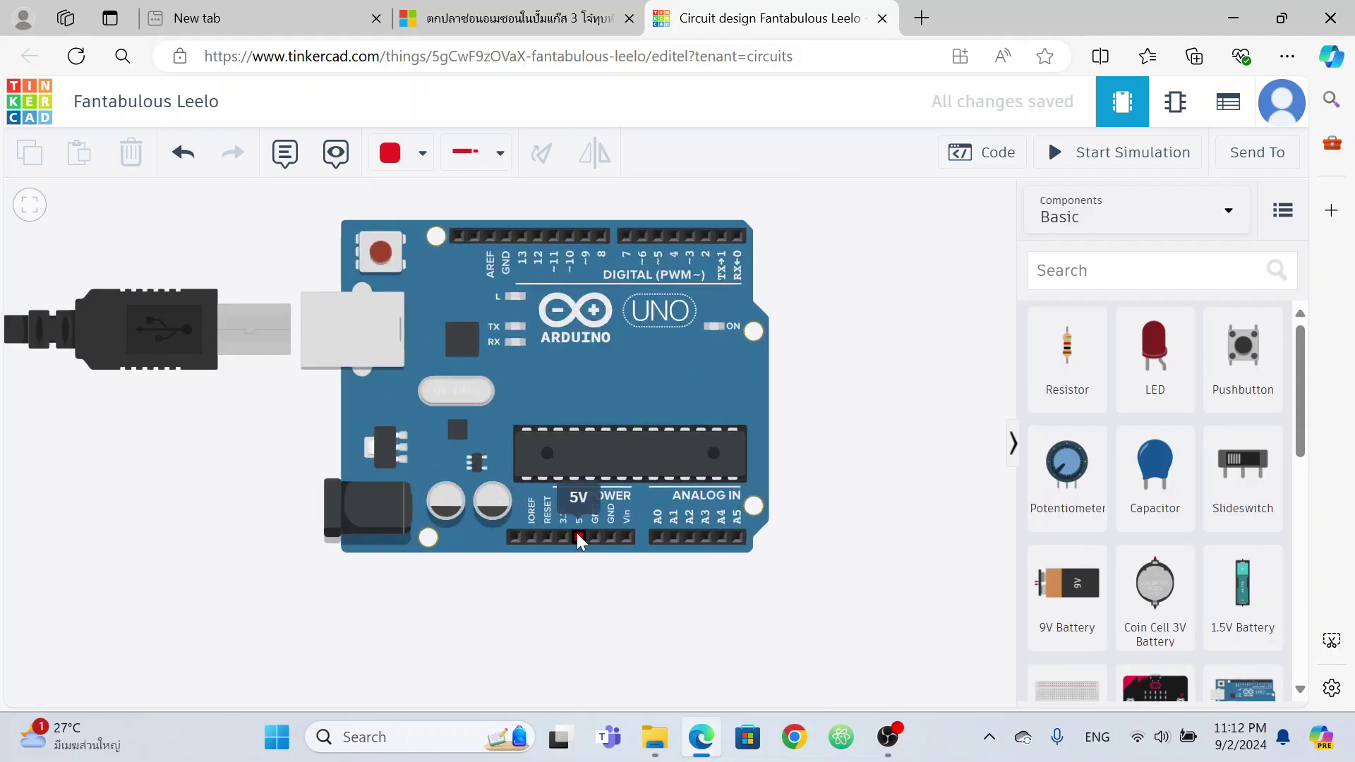
{"action": "left_click", "coordinate": [578, 538]}
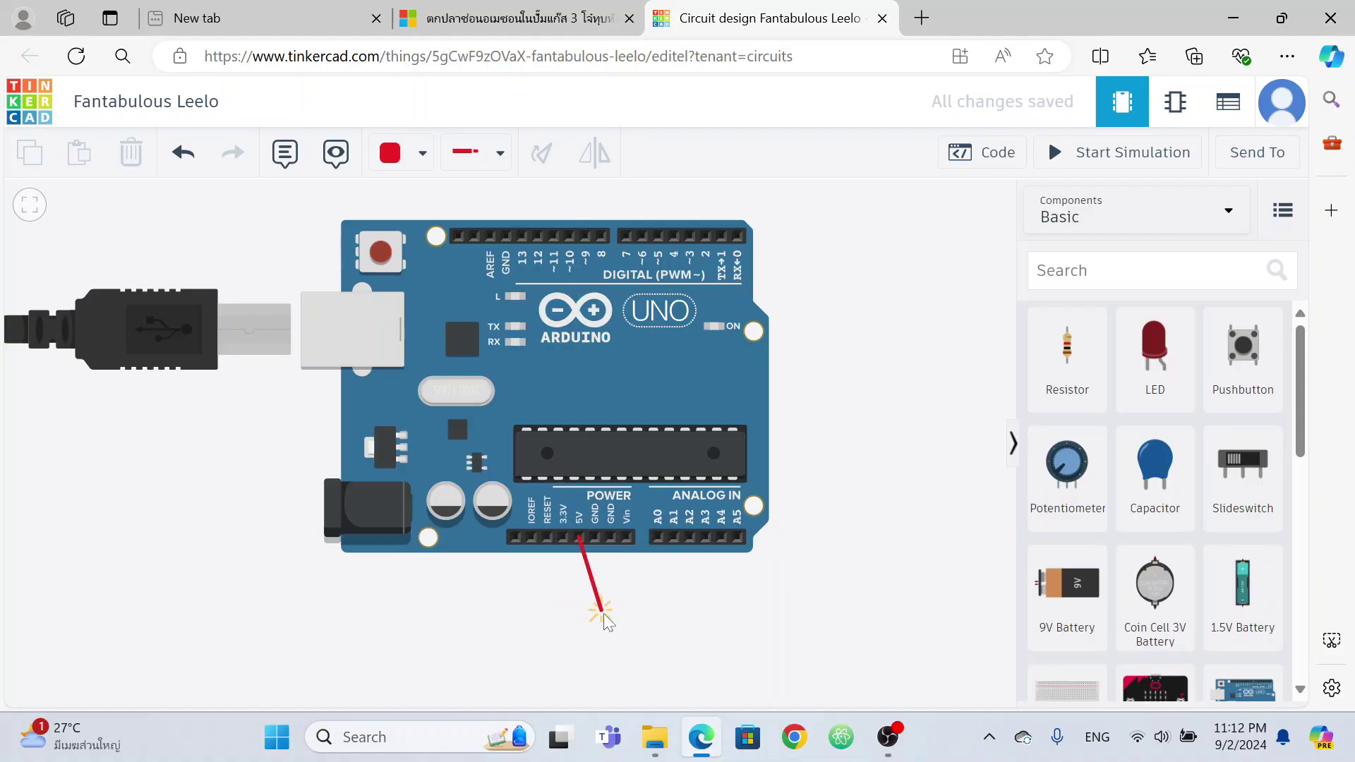
{"action": "left_click", "coordinate": [579, 639]}
{"action": "left_click", "coordinate": [811, 639]}
{"action": "scroll", "coordinate": [811, 215], "scroll_direction": "down", "scroll_amount": 3}
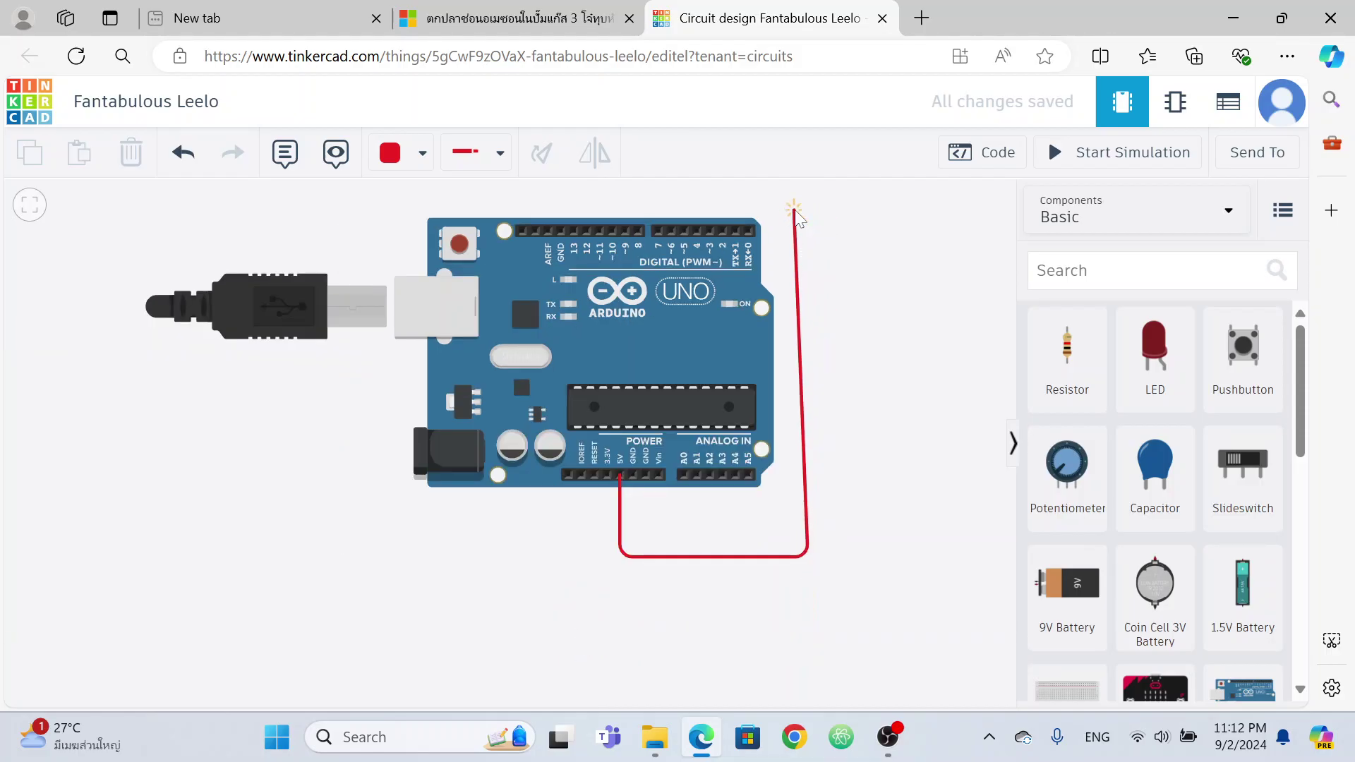
{"action": "scroll", "coordinate": [815, 208], "scroll_direction": "up", "scroll_amount": 1}
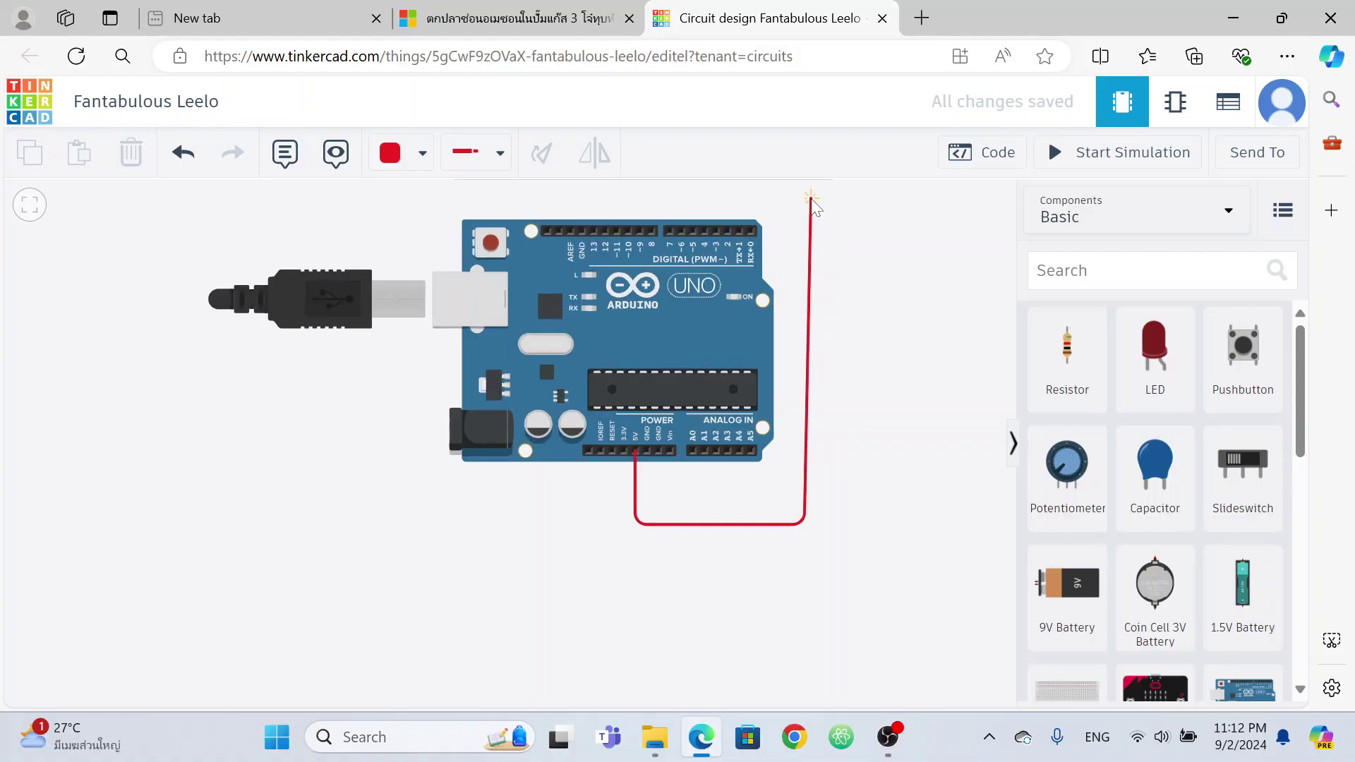
{"action": "scroll", "coordinate": [812, 204], "scroll_direction": "up", "scroll_amount": 1}
{"action": "scroll", "coordinate": [812, 207], "scroll_direction": "up", "scroll_amount": 1}
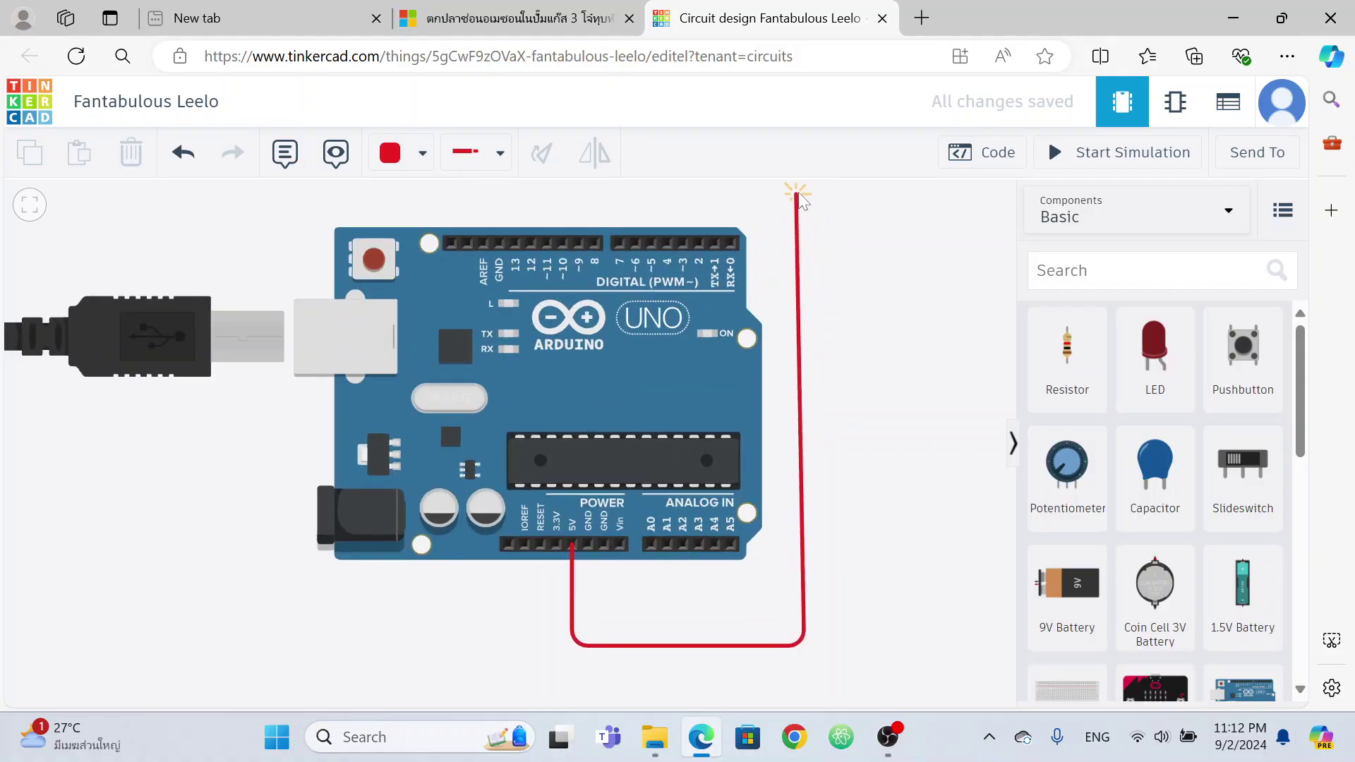
{"action": "scroll", "coordinate": [809, 204], "scroll_direction": "down", "scroll_amount": 1}
{"action": "scroll", "coordinate": [807, 199], "scroll_direction": "up", "scroll_amount": 1}
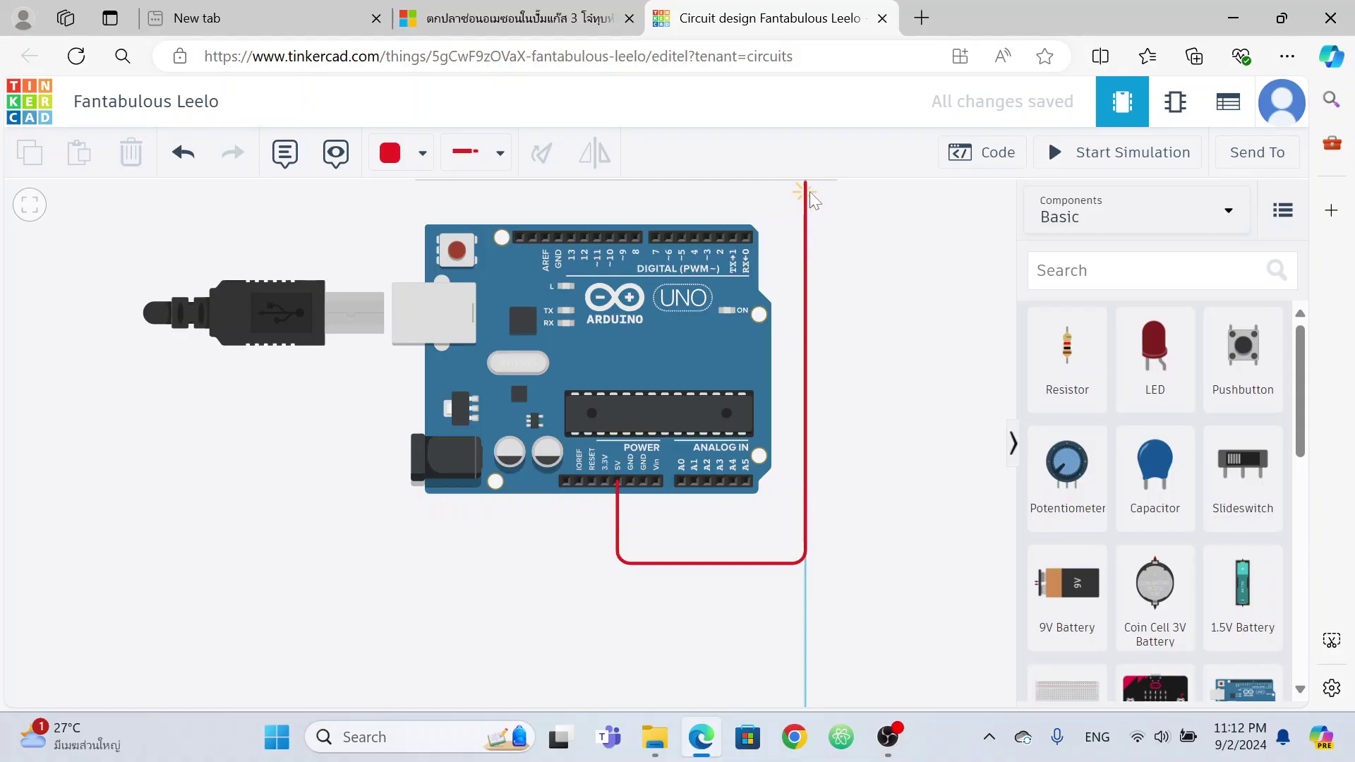
{"action": "left_click", "coordinate": [810, 192]}
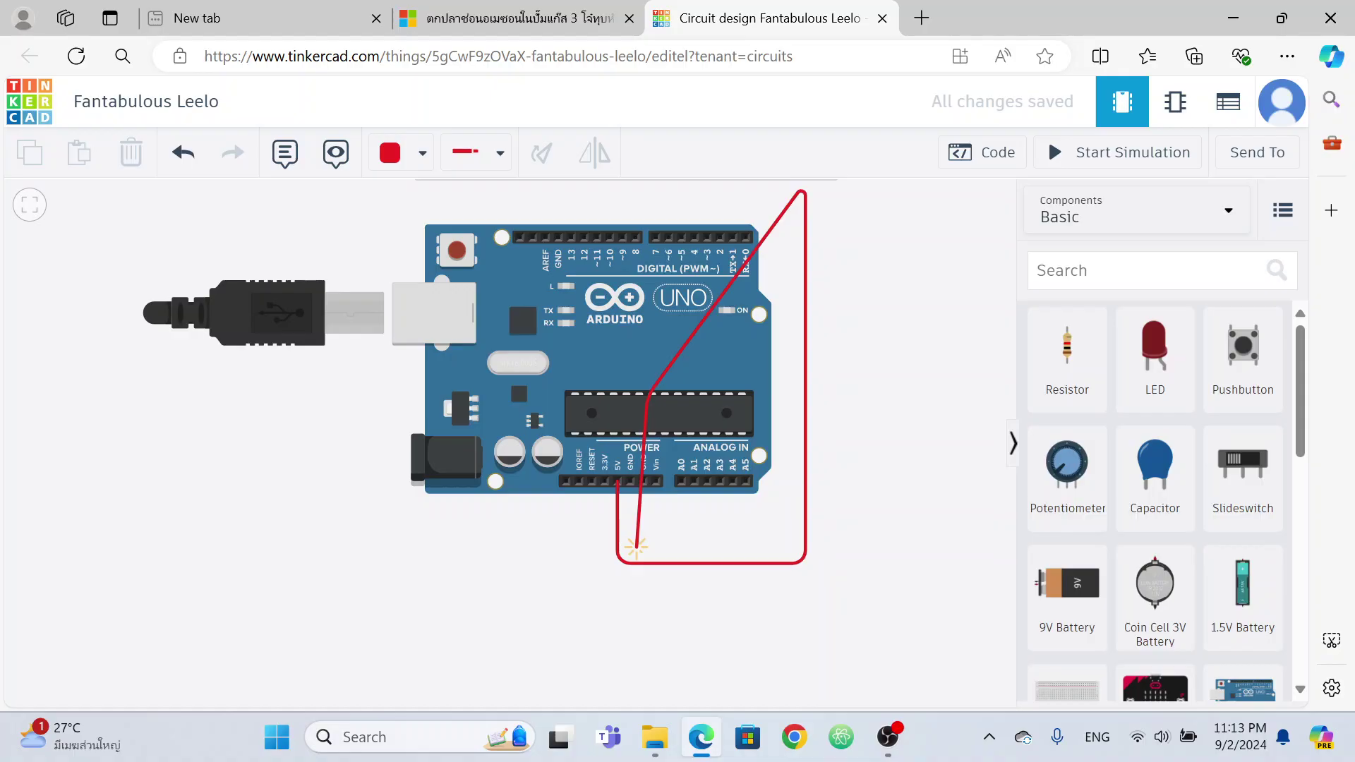
{"action": "key", "text": "Escape"}
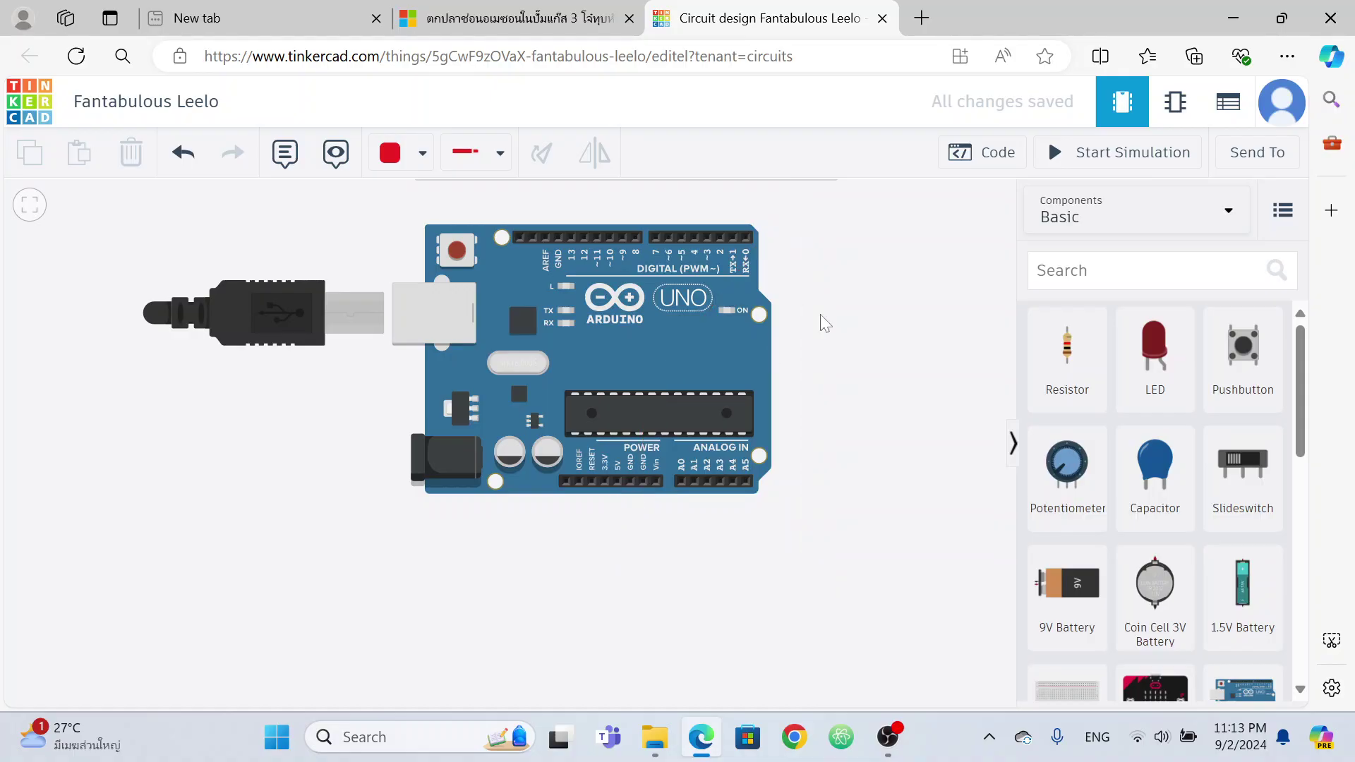
Wire the breadboard's lower positive rail at column 30 to the Arduino's 5V pin with a red wire routed around the board.
{"action": "left_click_drag", "start_coordinate": [819, 320], "coordinate": [768, 475]}
{"action": "left_click", "coordinate": [756, 325]}
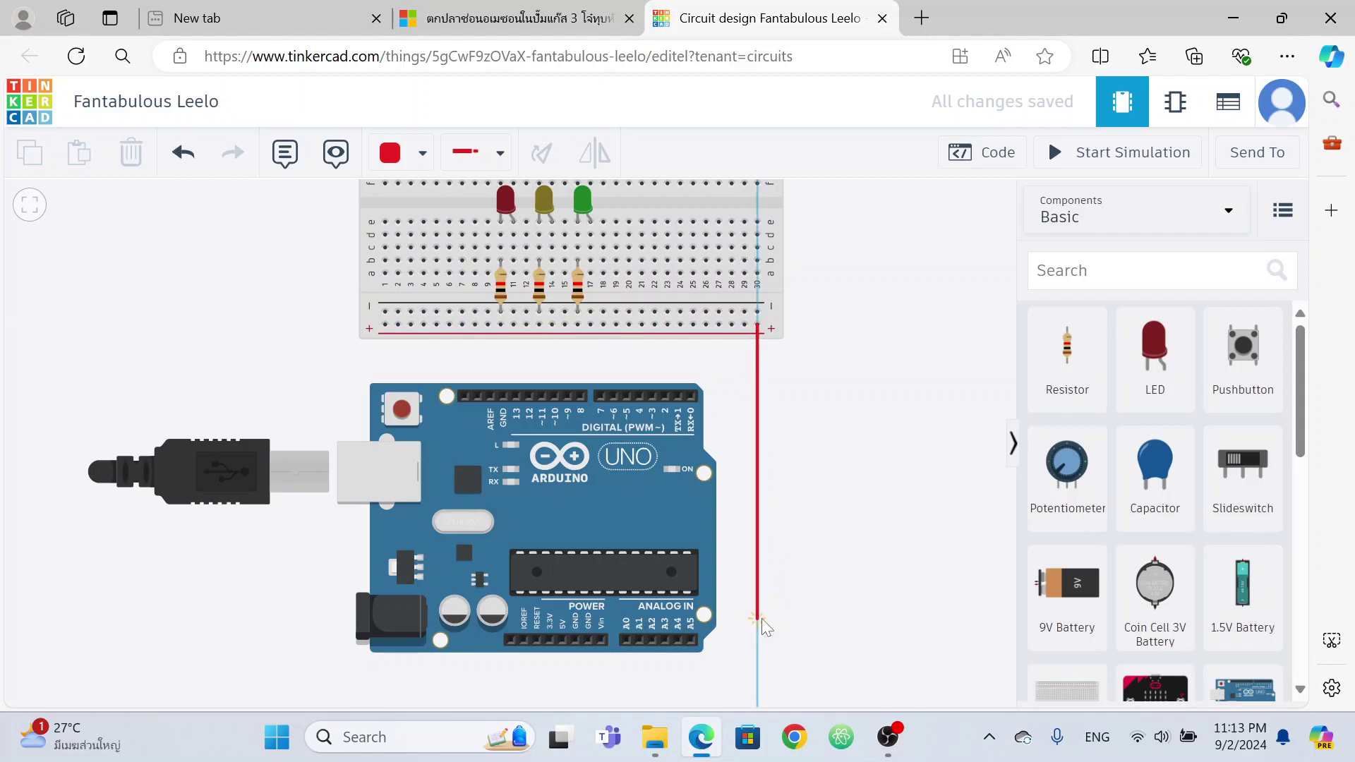
{"action": "left_click", "coordinate": [757, 674]}
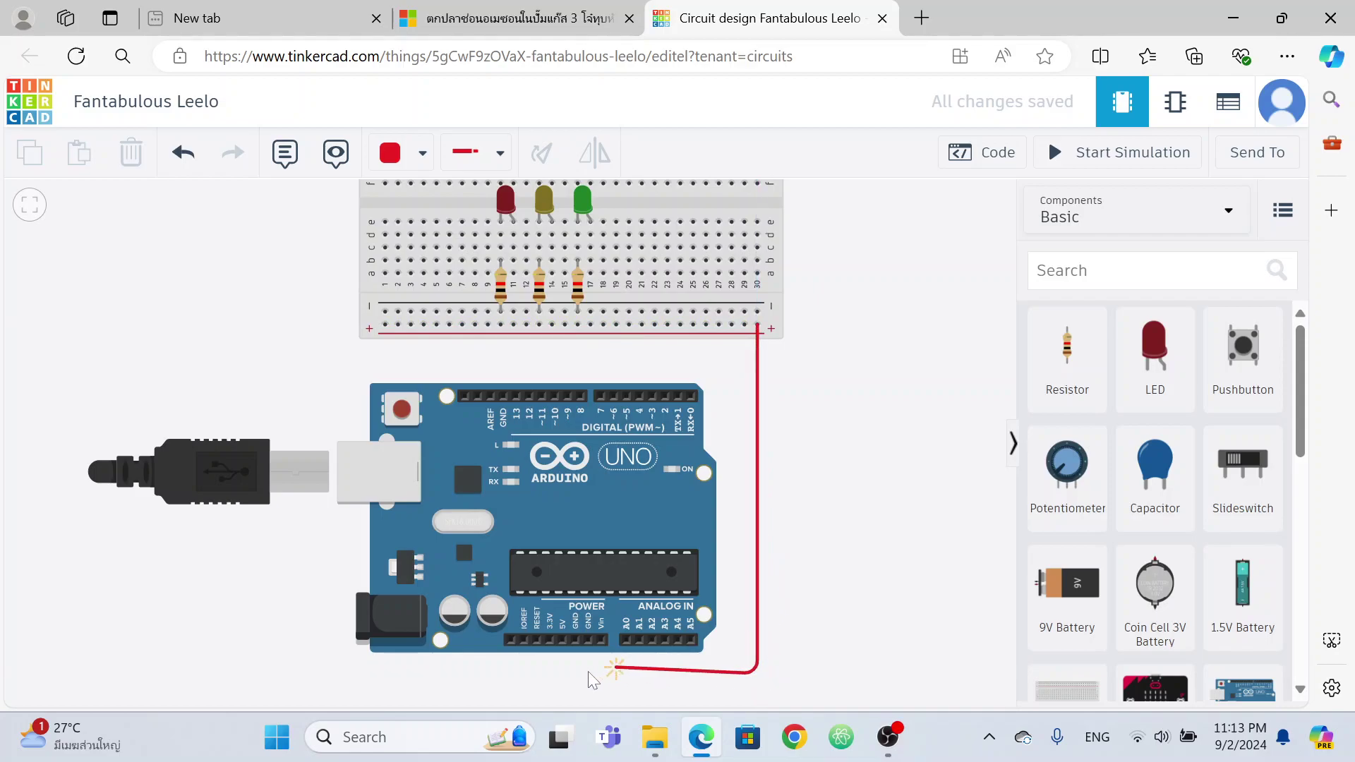
{"action": "left_click", "coordinate": [557, 673]}
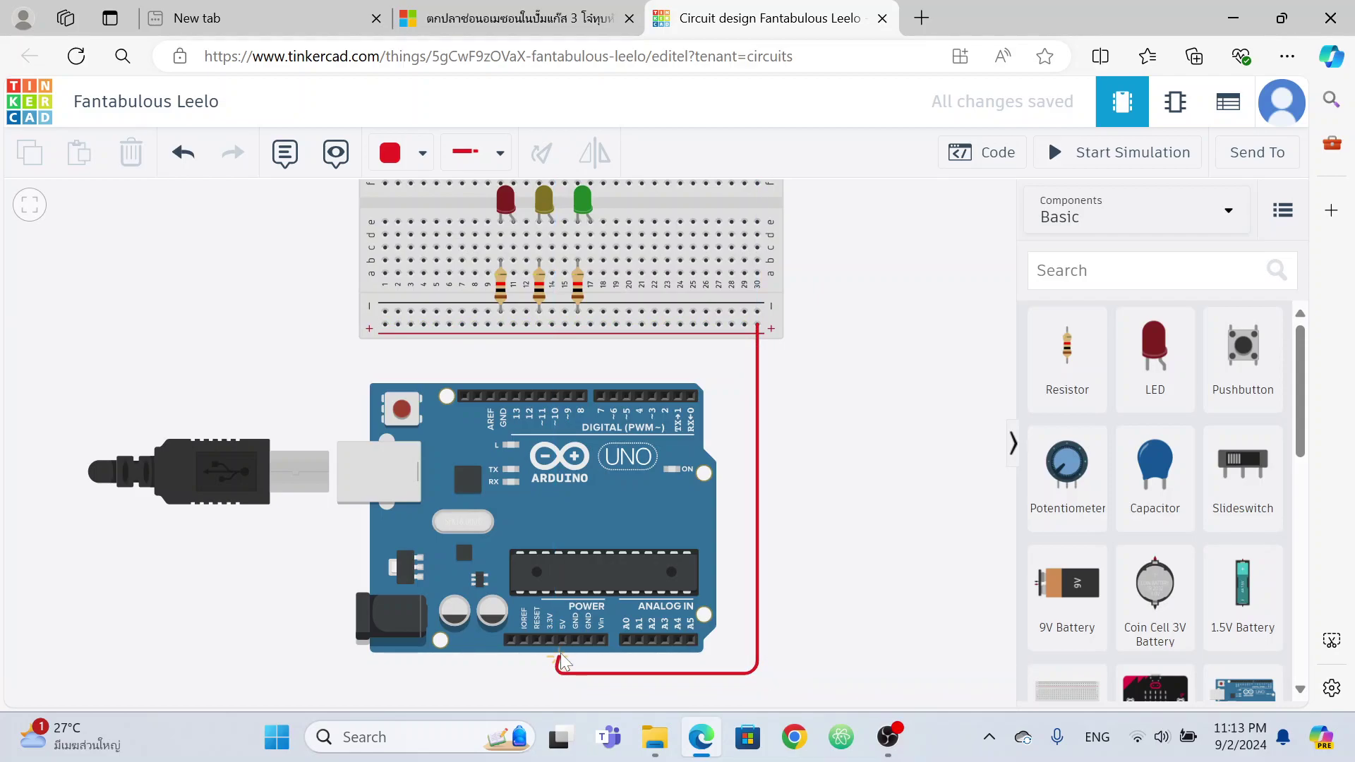
{"action": "left_click", "coordinate": [562, 640]}
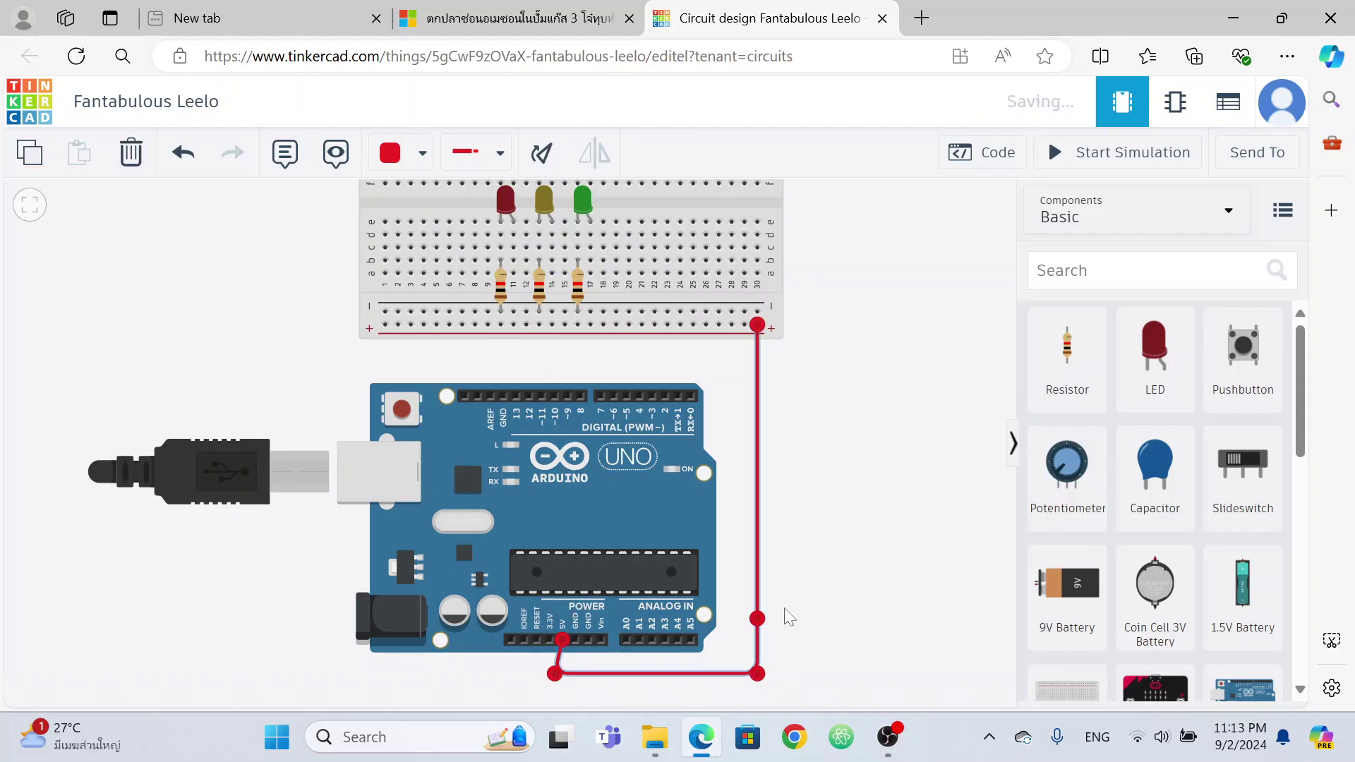
{"action": "left_click", "coordinate": [790, 530]}
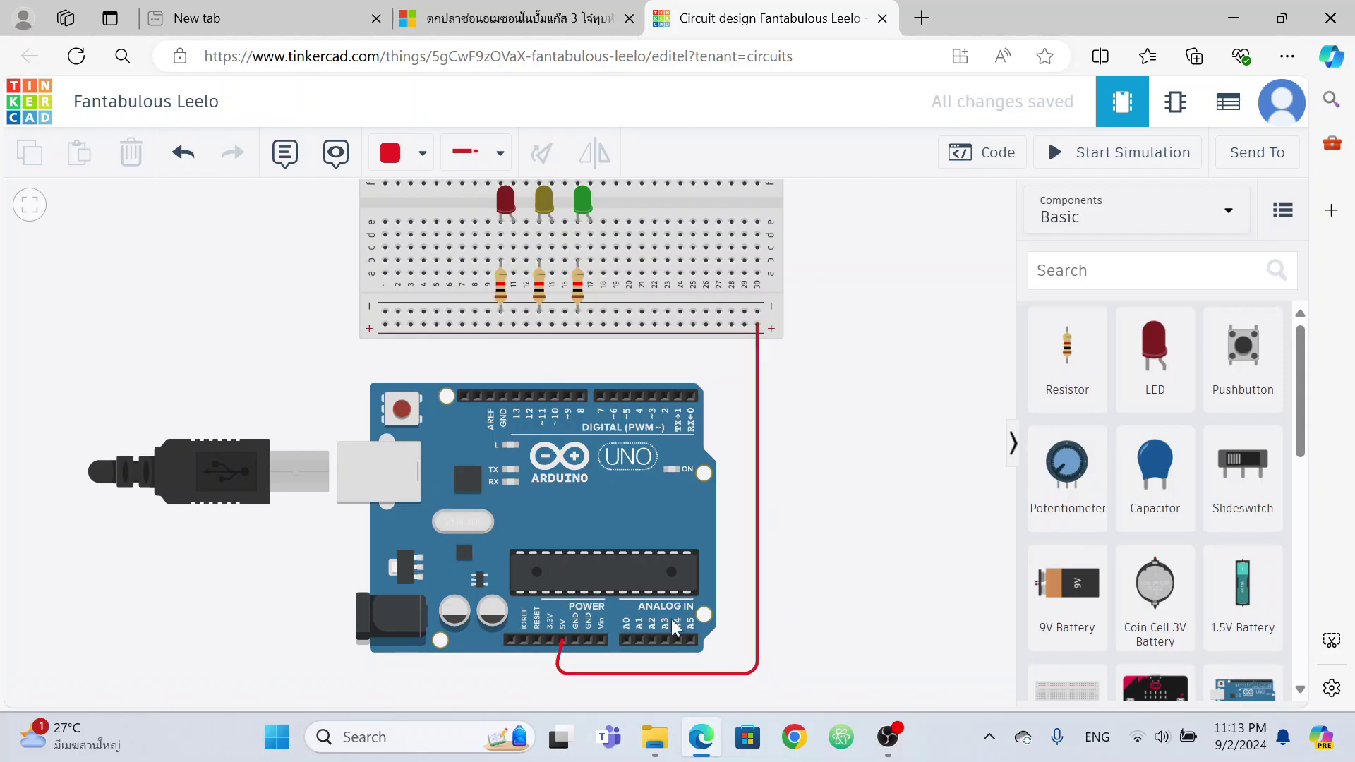
Wire the Arduino's GND pin beside 5V to the breadboard's lower negative rail and color the wire black.
{"action": "left_click", "coordinate": [575, 641]}
{"action": "left_click", "coordinate": [574, 665]}
{"action": "left_click", "coordinate": [735, 666]}
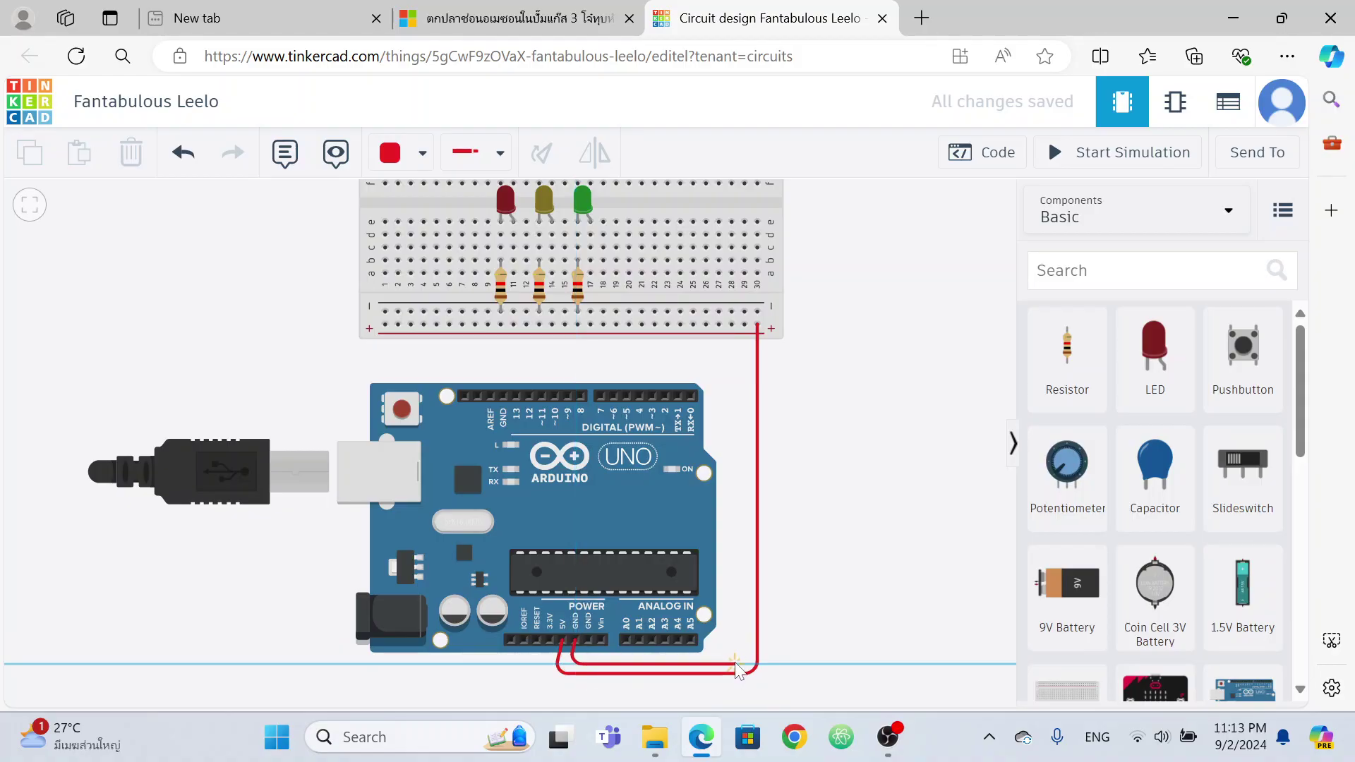
{"action": "left_click", "coordinate": [732, 312]}
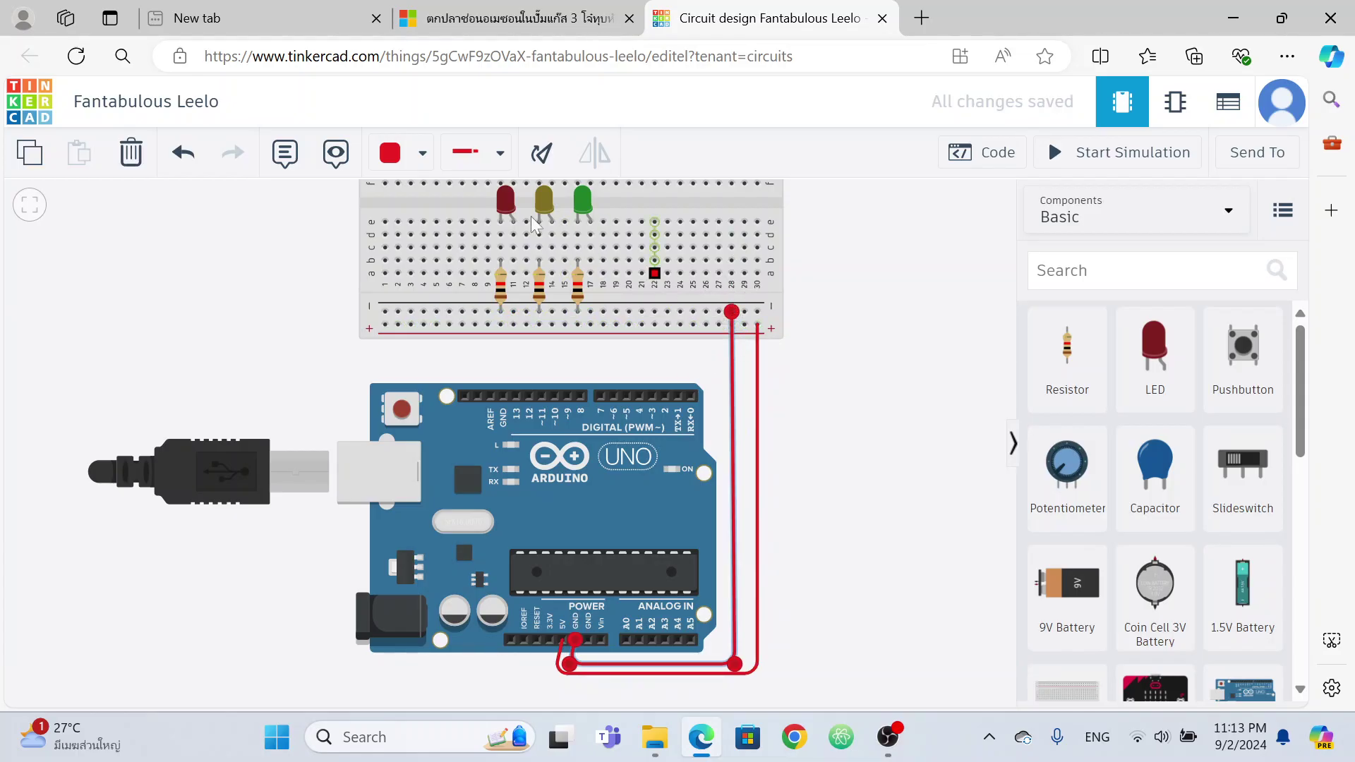
{"action": "left_click", "coordinate": [422, 153]}
{"action": "left_click", "coordinate": [441, 222]}
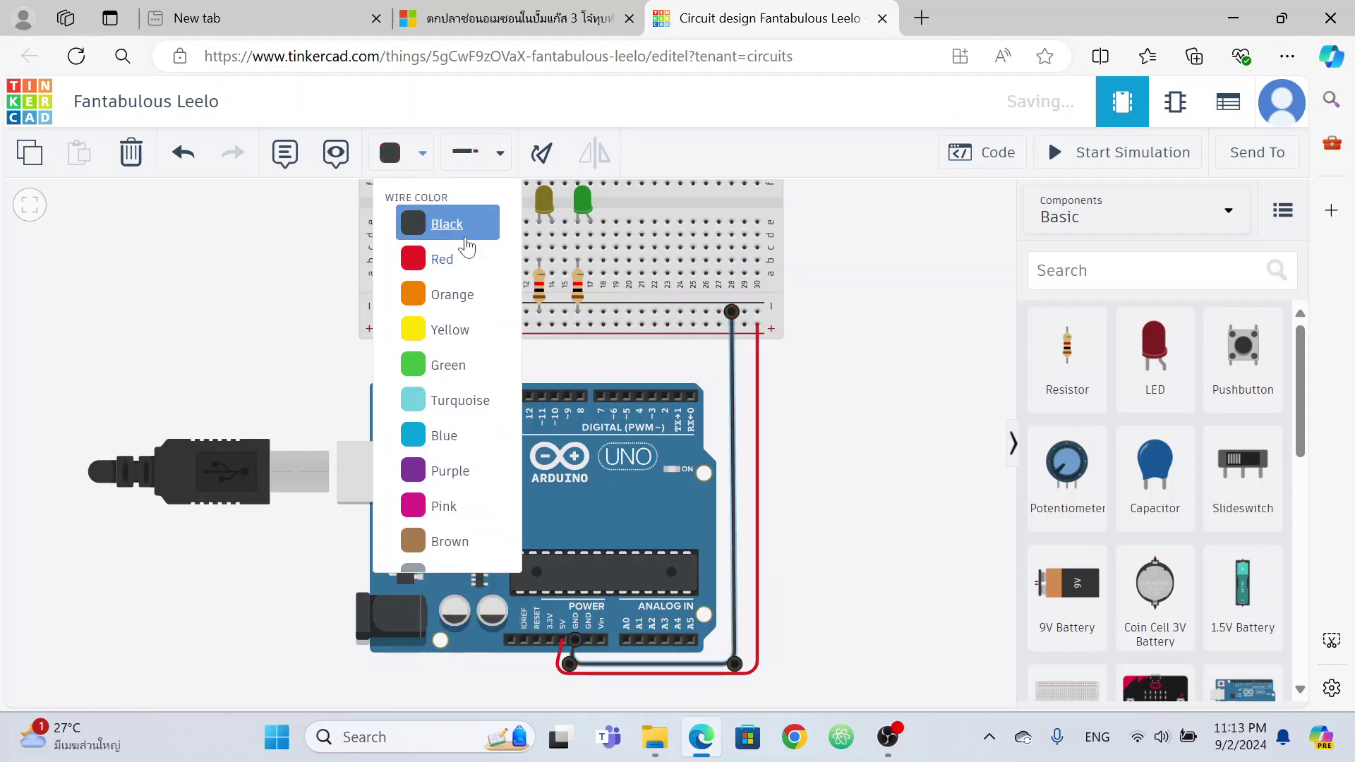
{"action": "left_click", "coordinate": [865, 463]}
{"action": "left_click_drag", "start_coordinate": [883, 451], "coordinate": [882, 515]}
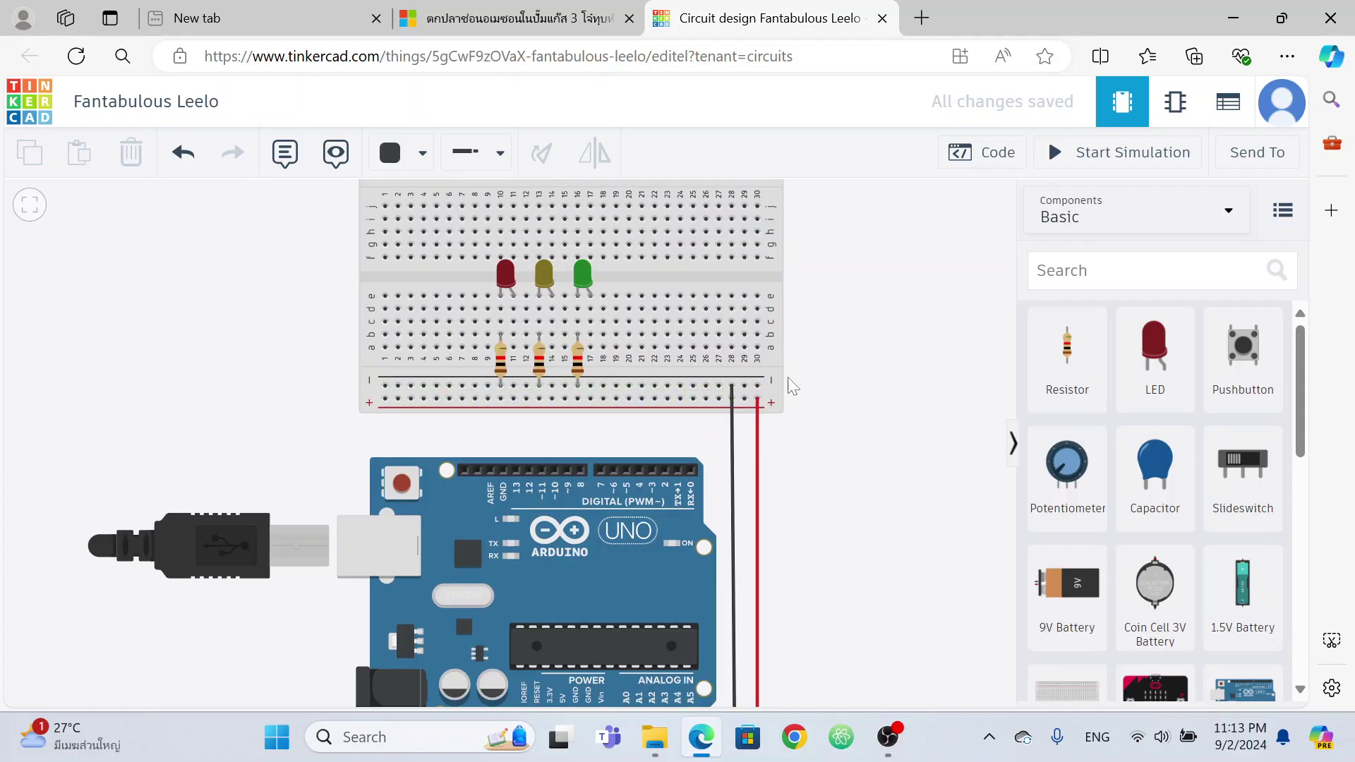
{"action": "left_click", "coordinate": [732, 387]}
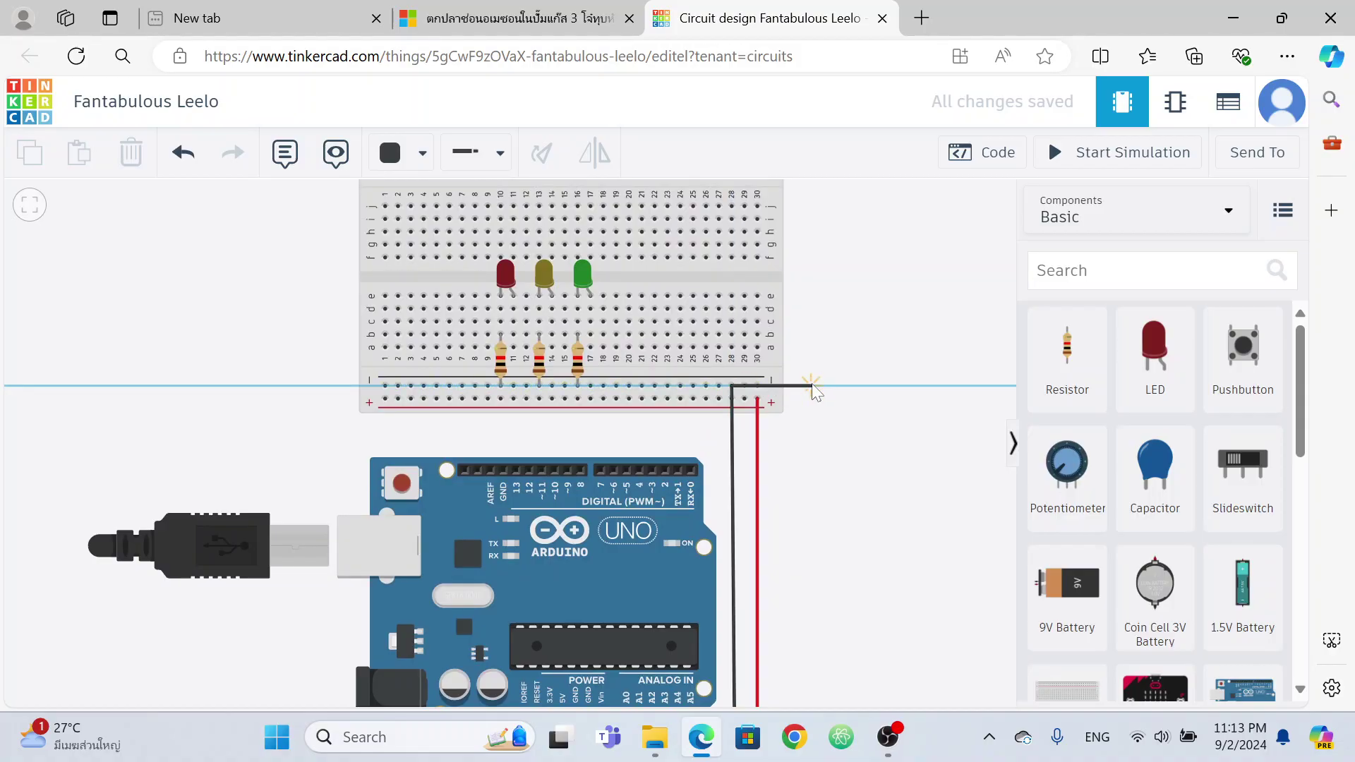
{"action": "key", "text": "Escape"}
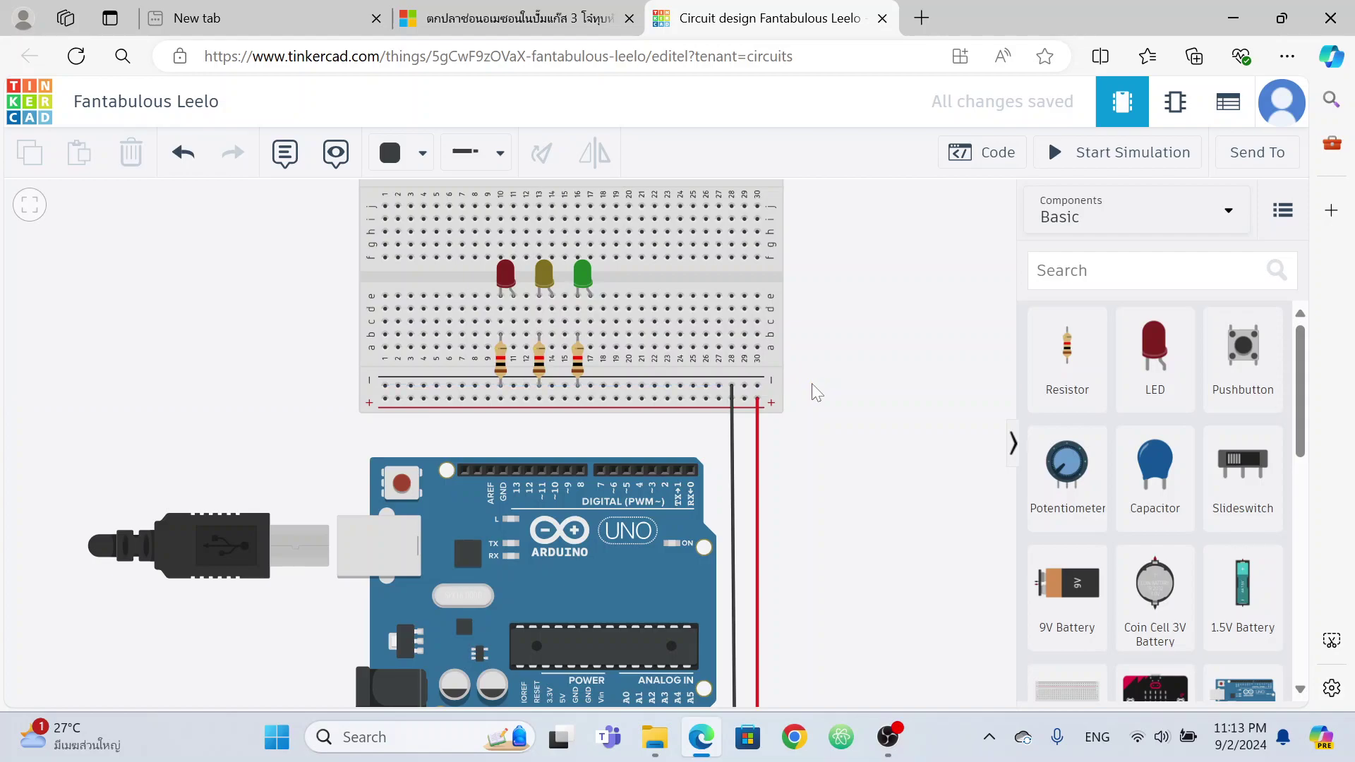
{"action": "scroll", "coordinate": [828, 370], "scroll_direction": "up", "scroll_amount": 4}
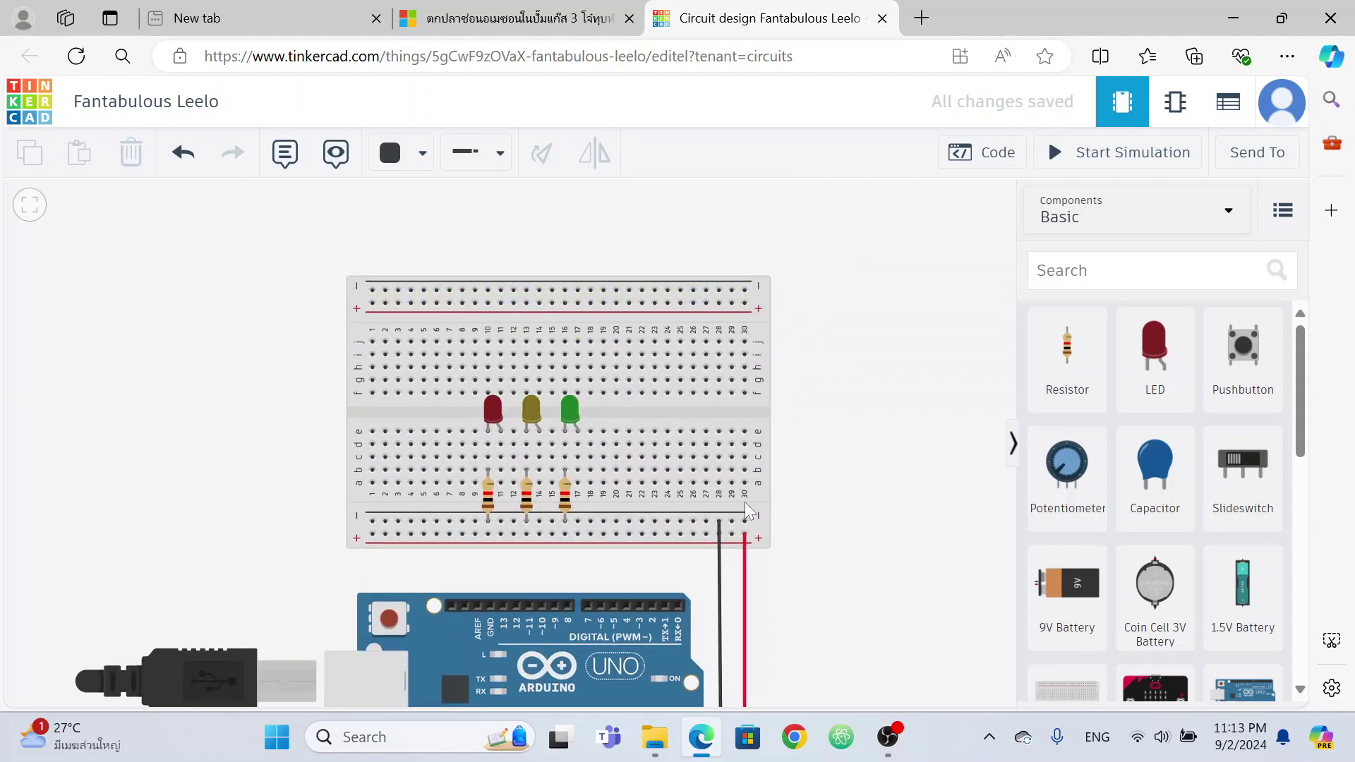
{"action": "left_click", "coordinate": [745, 523]}
{"action": "left_click", "coordinate": [828, 520]}
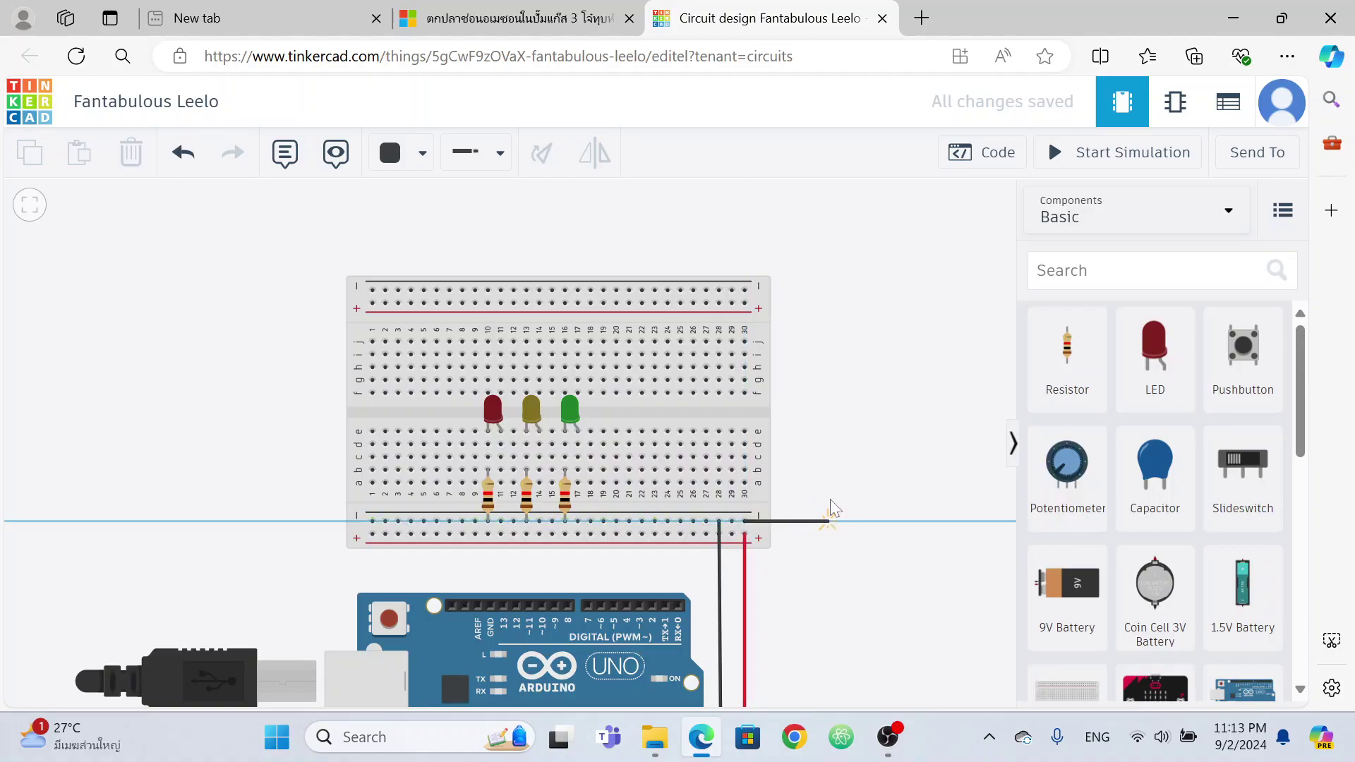
{"action": "left_click", "coordinate": [826, 281]}
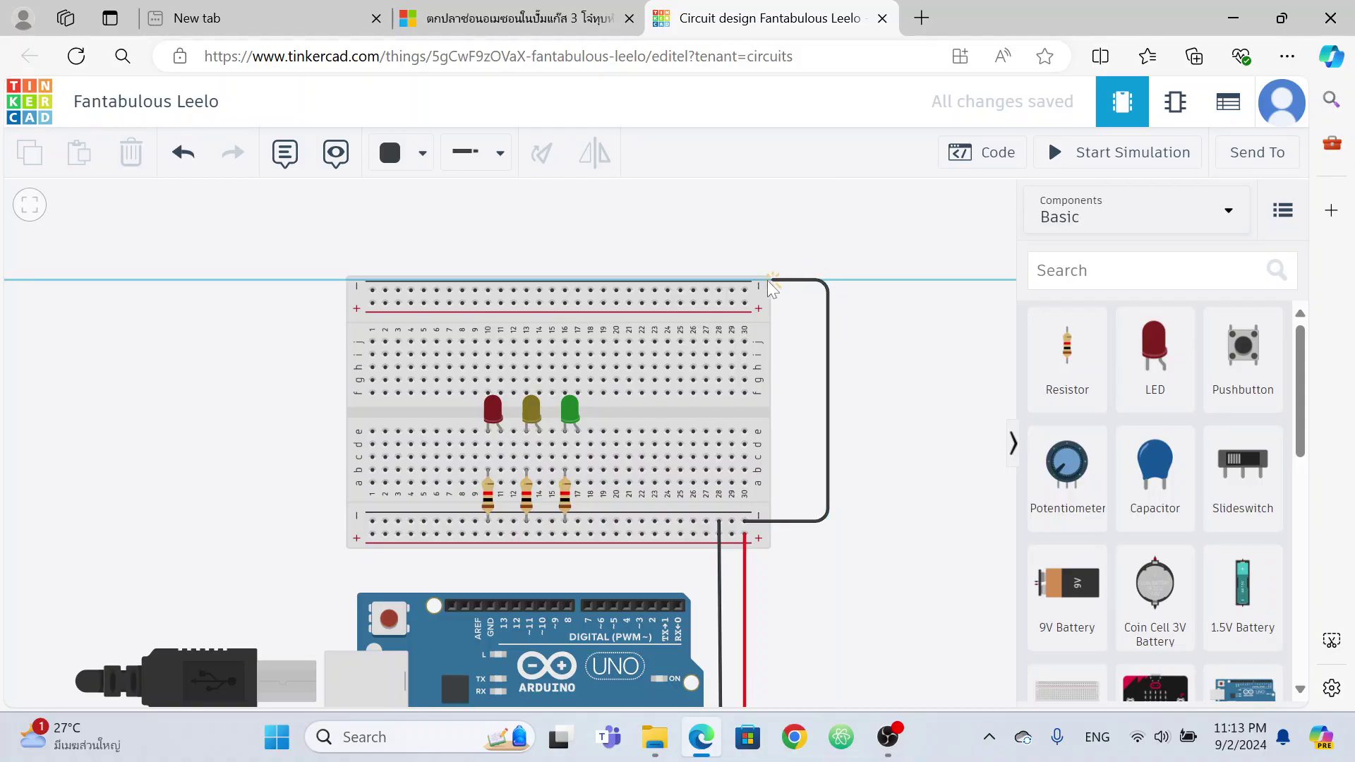
{"action": "left_click", "coordinate": [745, 290]}
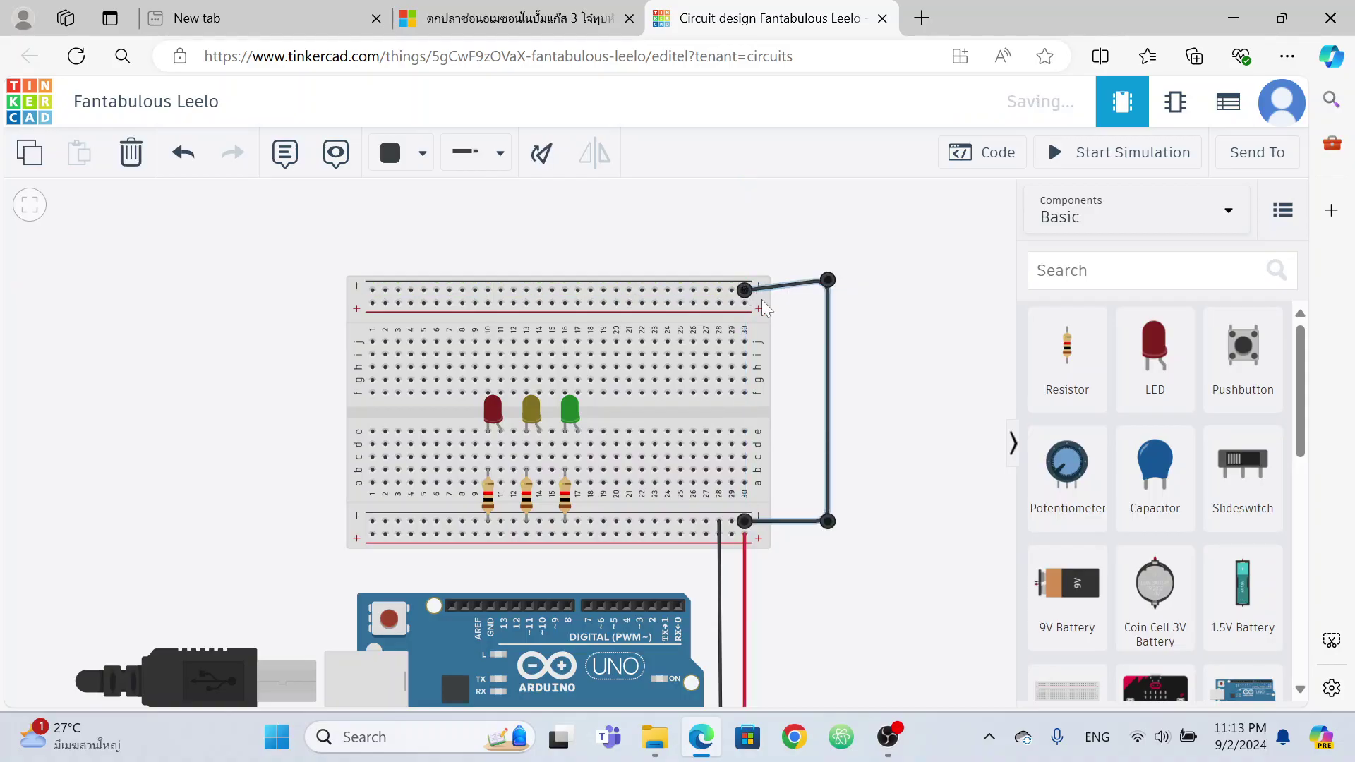
{"action": "left_click", "coordinate": [744, 305]}
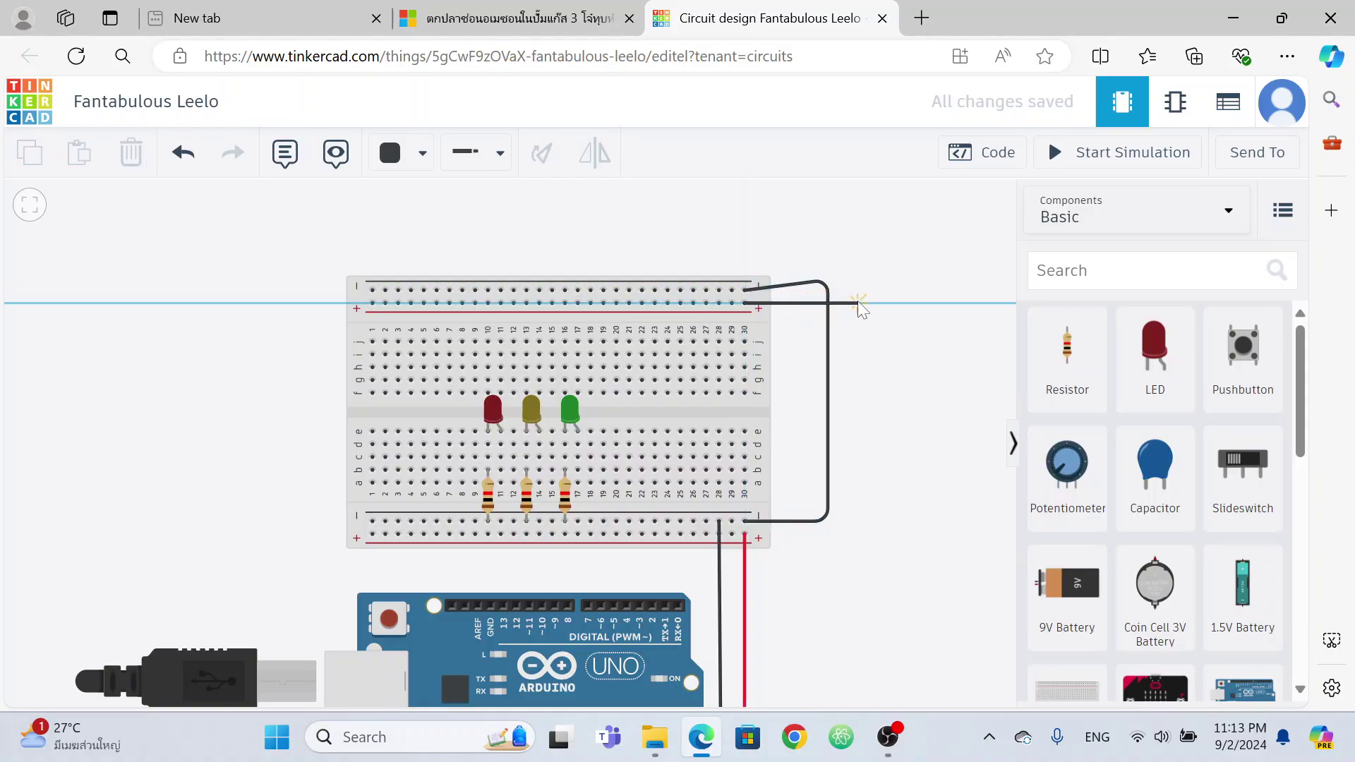
{"action": "left_click", "coordinate": [887, 300]}
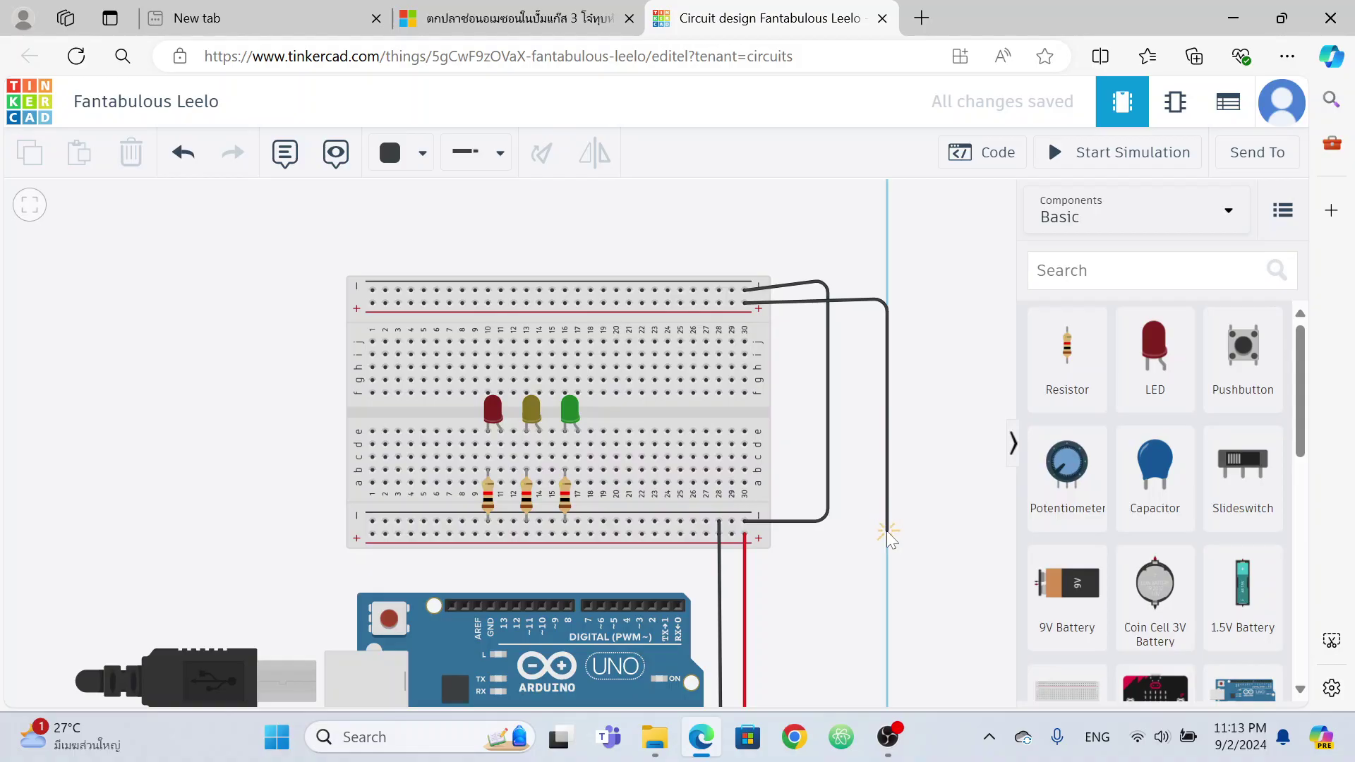
{"action": "key", "text": "BackSpace"}
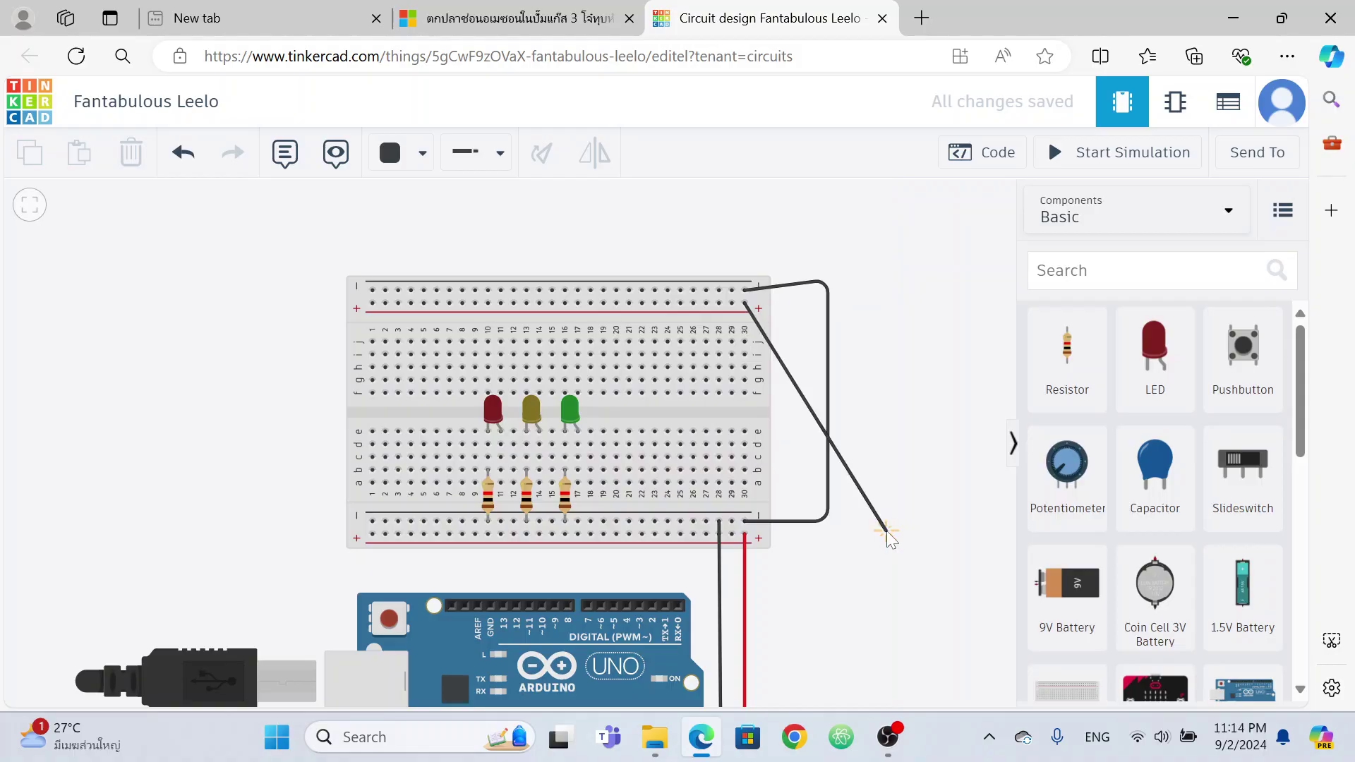
{"action": "key", "text": "Escape"}
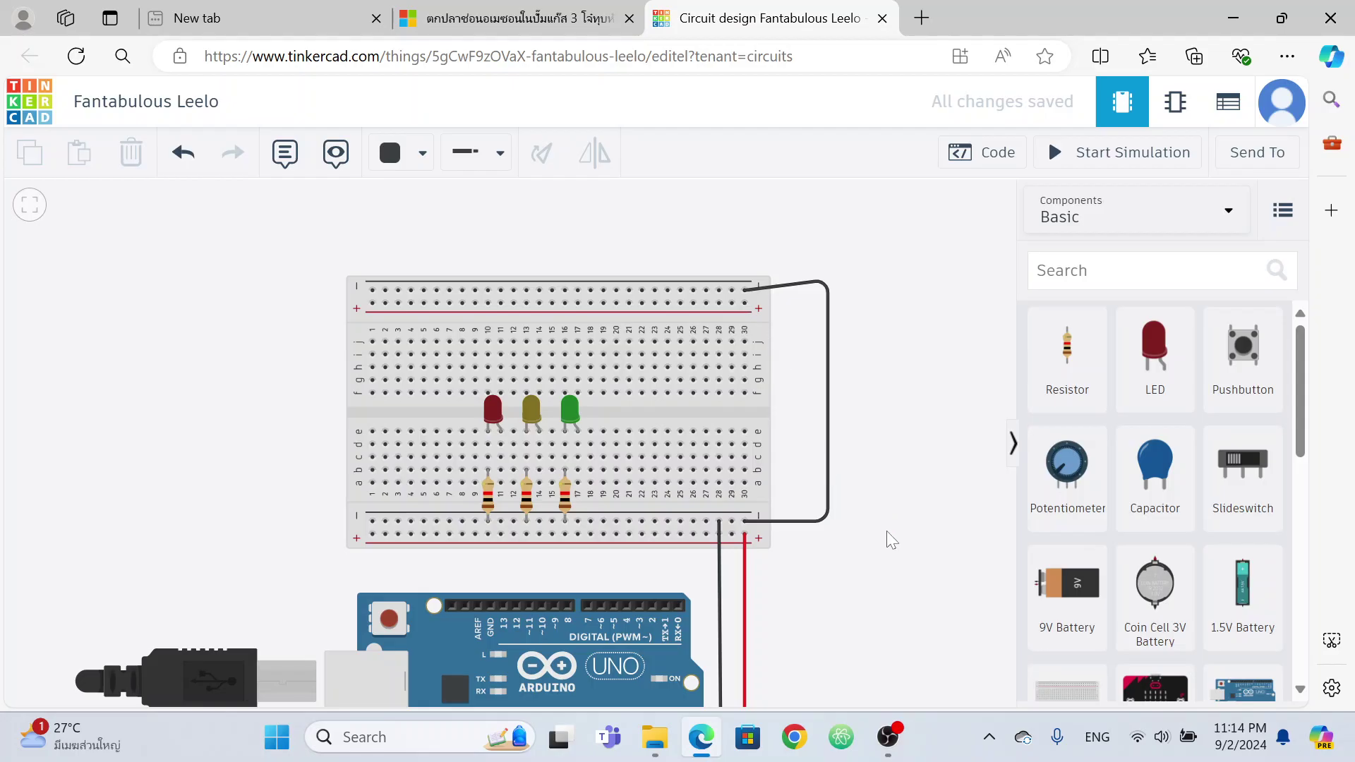
{"action": "left_click", "coordinate": [828, 427]}
{"action": "key", "text": "Delete"}
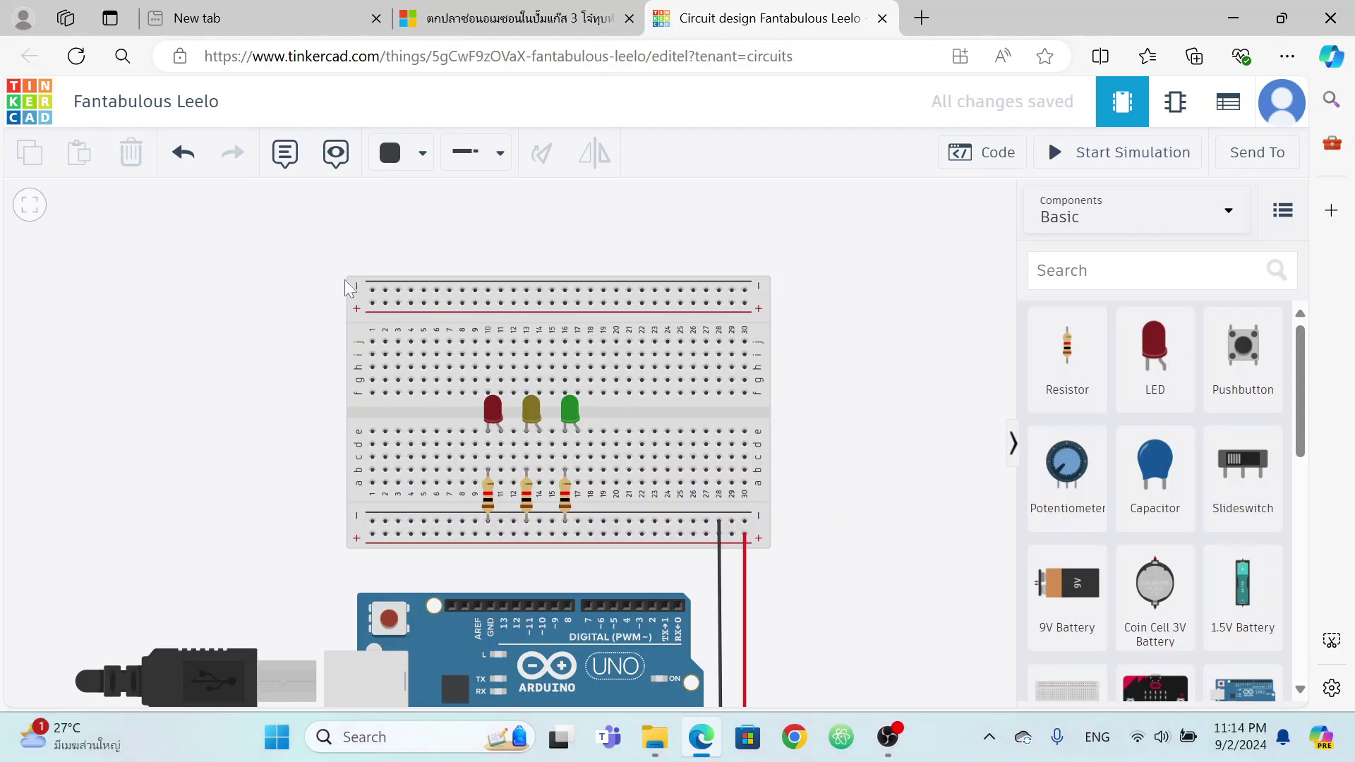
Join the breadboard's upper and lower negative rails at column 1 with a black wire routed around the board's edge.
{"action": "left_click", "coordinate": [367, 290]}
{"action": "left_click", "coordinate": [287, 289]}
{"action": "left_click", "coordinate": [286, 518]}
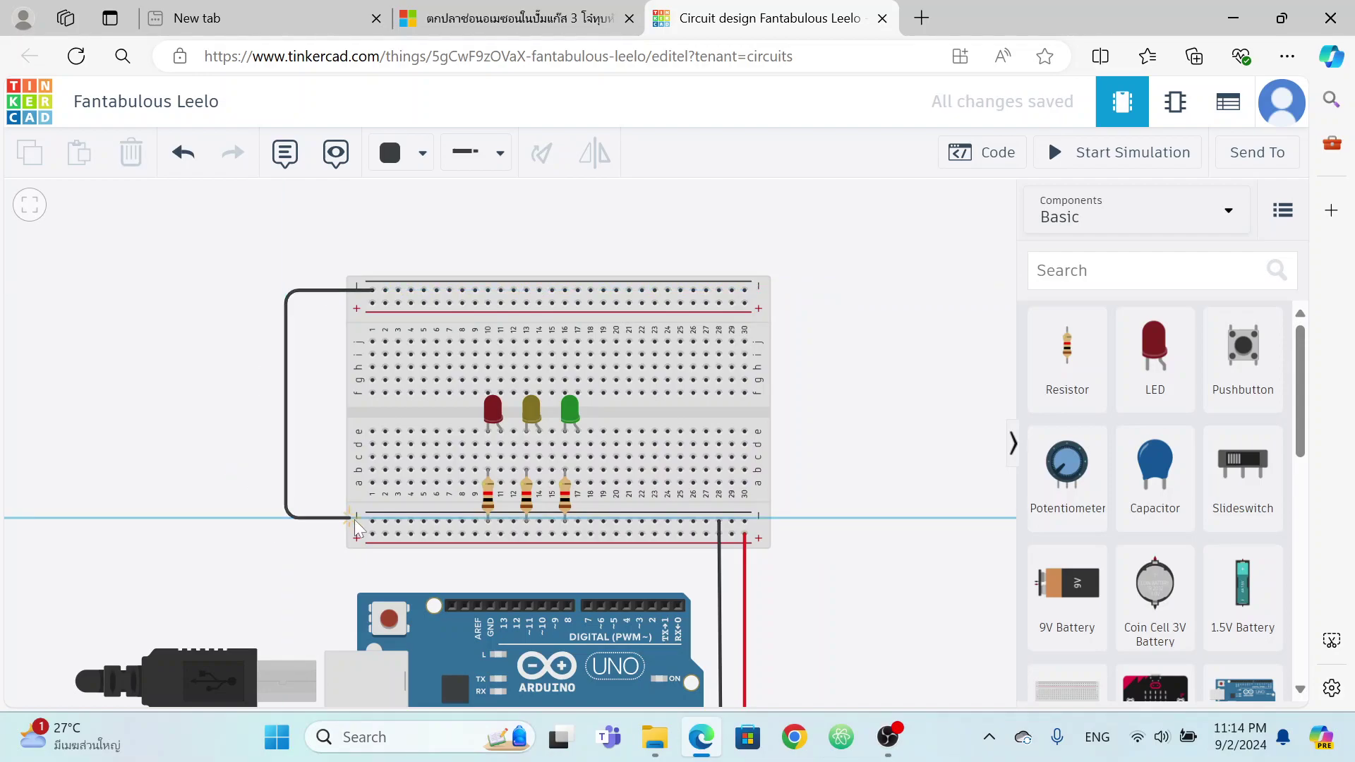
{"action": "left_click", "coordinate": [356, 525]}
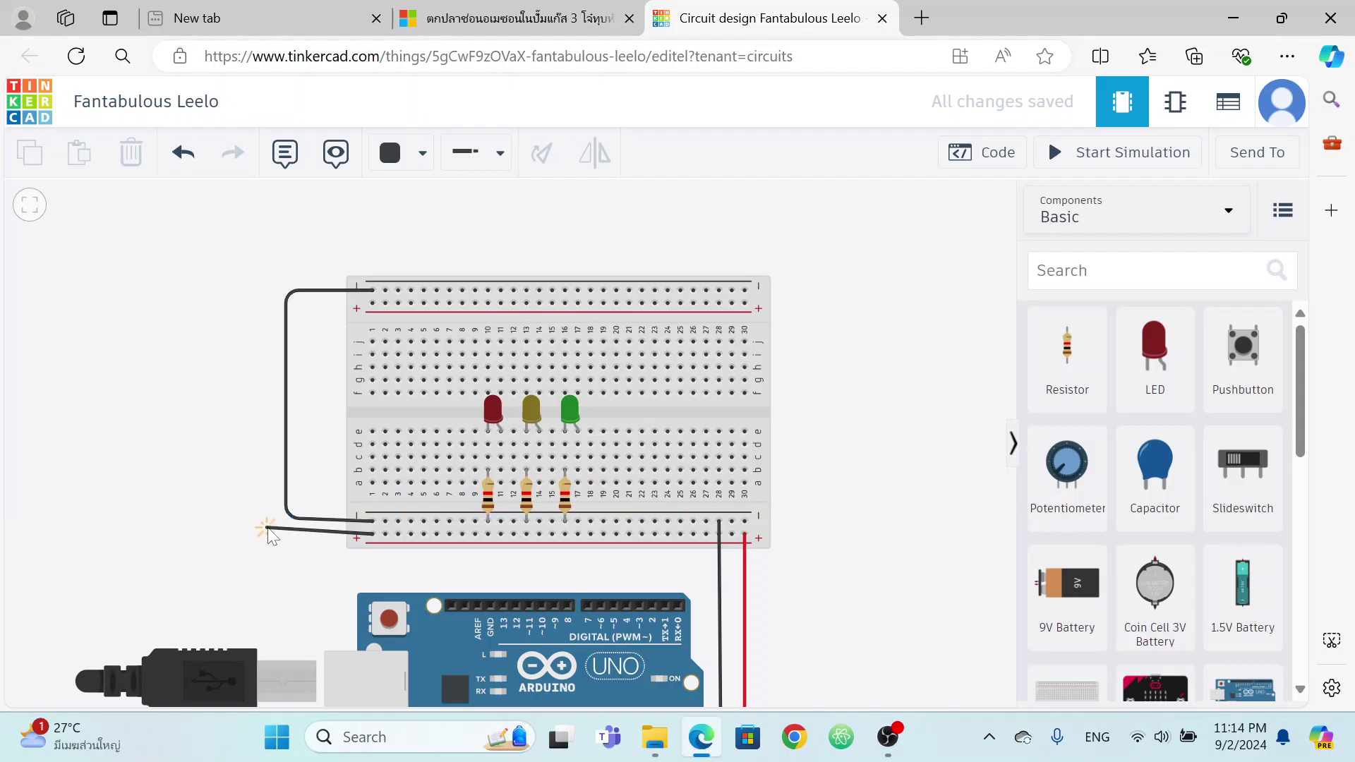
Join the breadboard's lower and upper positive rails at column 1 with a wire around the board's edge and color it red.
{"action": "left_click", "coordinate": [266, 531]}
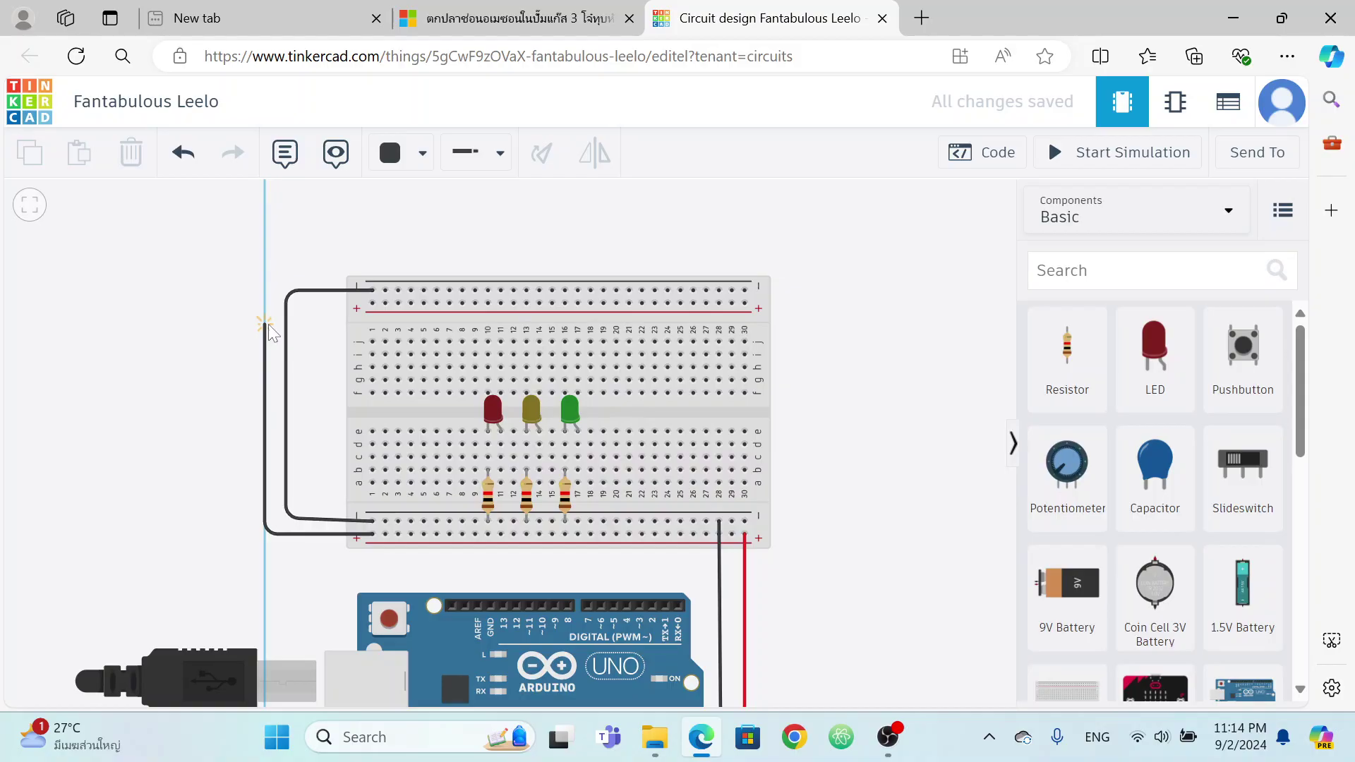
{"action": "left_click", "coordinate": [373, 304]}
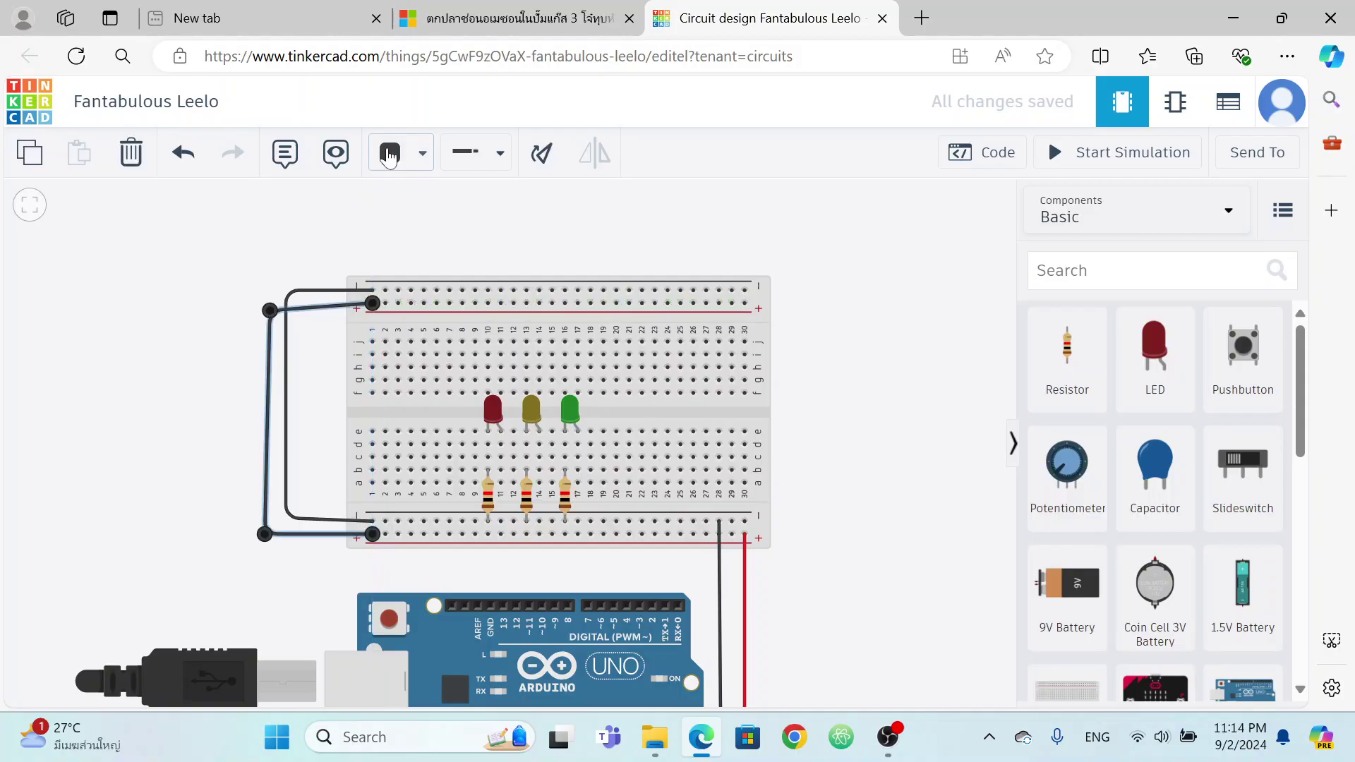
{"action": "left_click", "coordinate": [886, 417]}
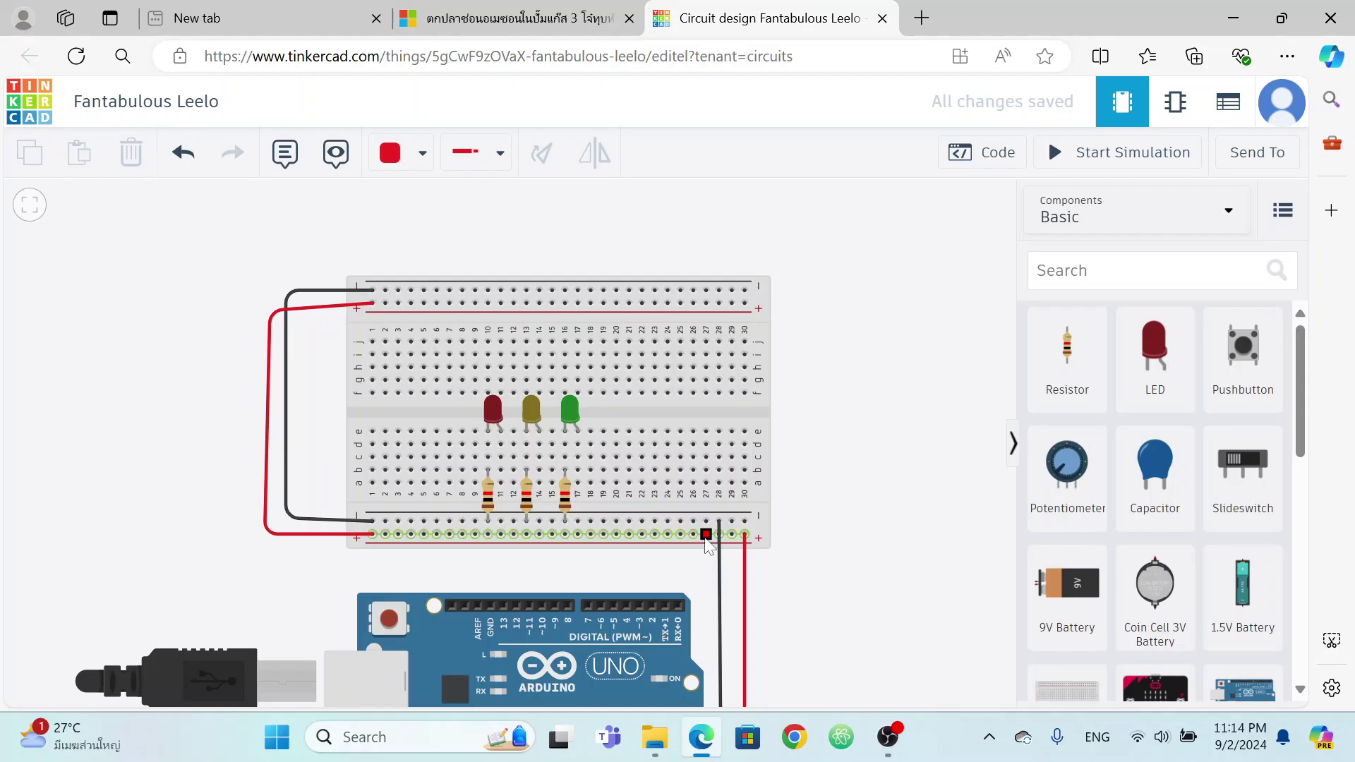
Shift the breadboard with its LEDs and resistors slightly to the left above the Arduino.
{"action": "left_click", "coordinate": [529, 603]}
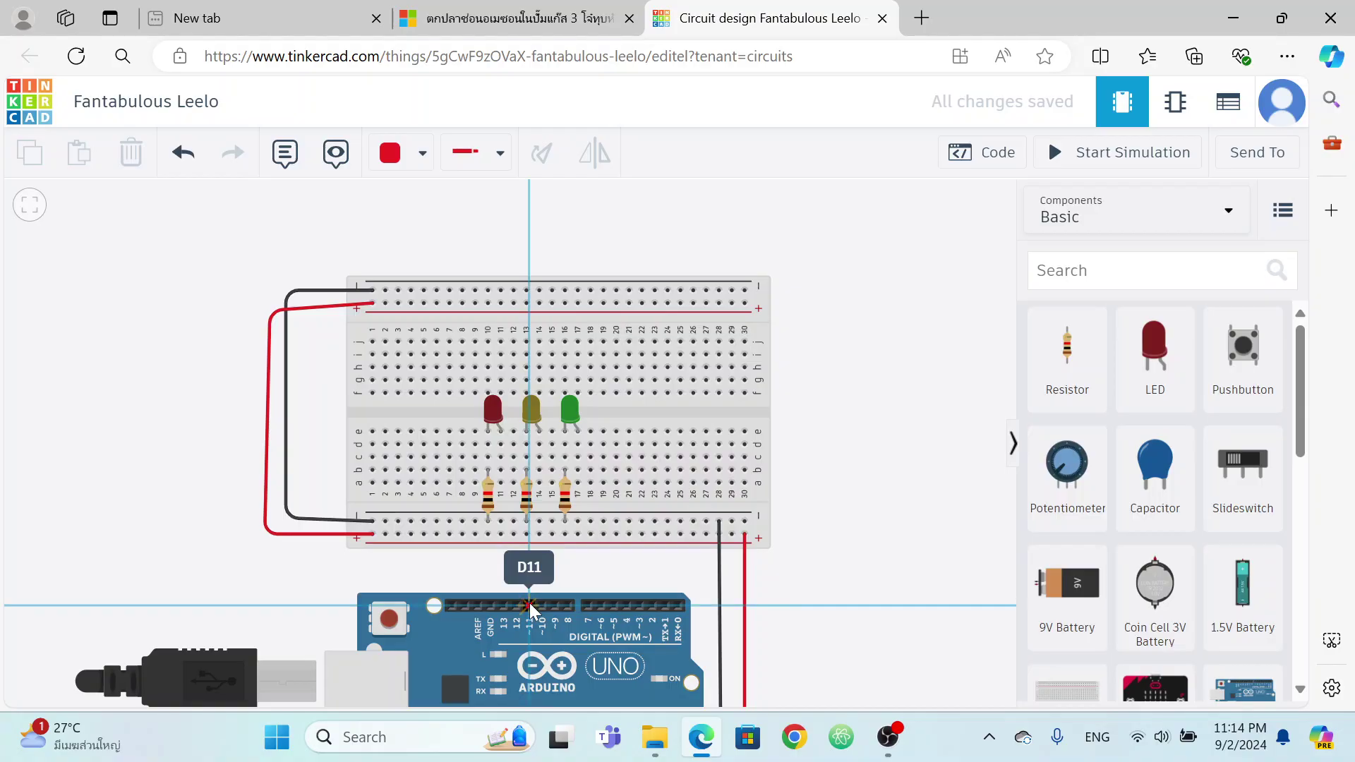
{"action": "left_click", "coordinate": [529, 604]}
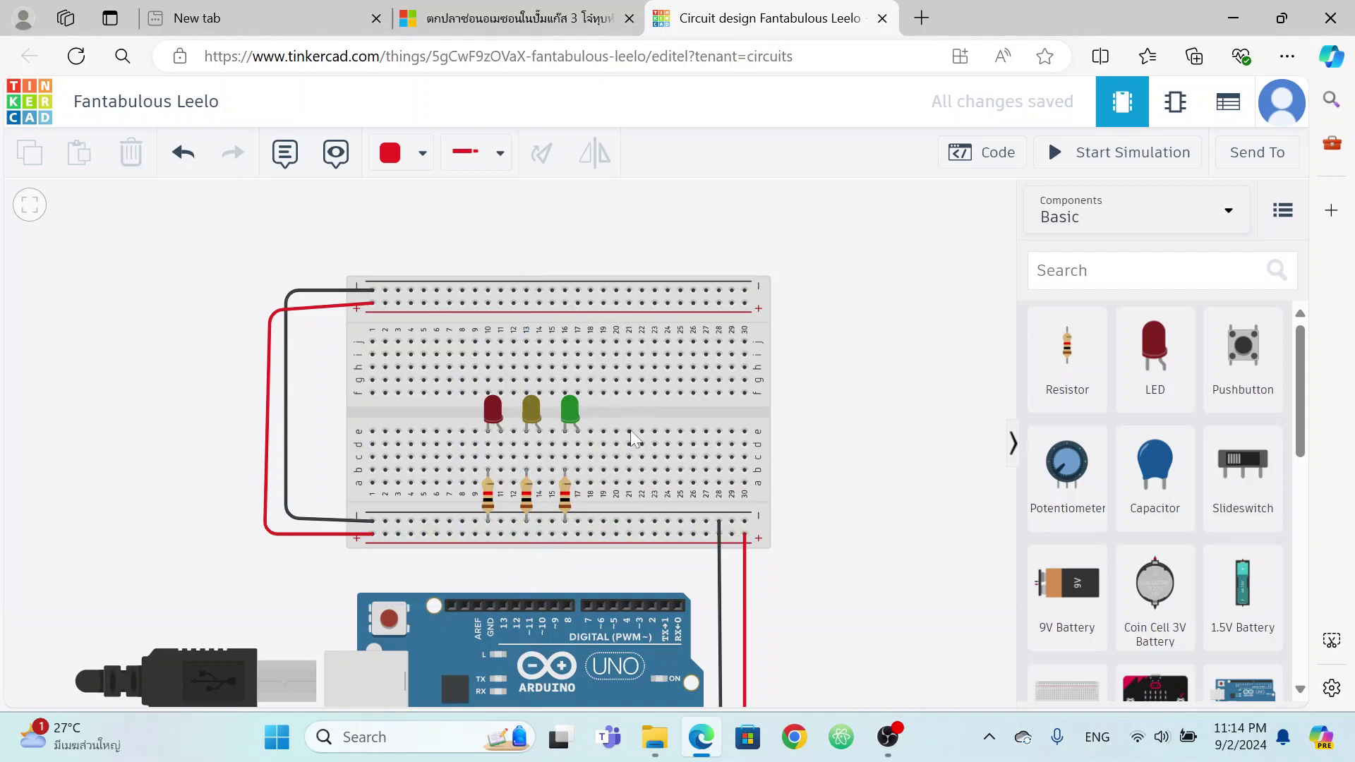
{"action": "mouse_move", "coordinate": [672, 409]}
{"action": "left_mouse_down"}
{"action": "mouse_move", "coordinate": [626, 413]}
{"action": "mouse_move", "coordinate": [649, 413]}
{"action": "left_mouse_up"}
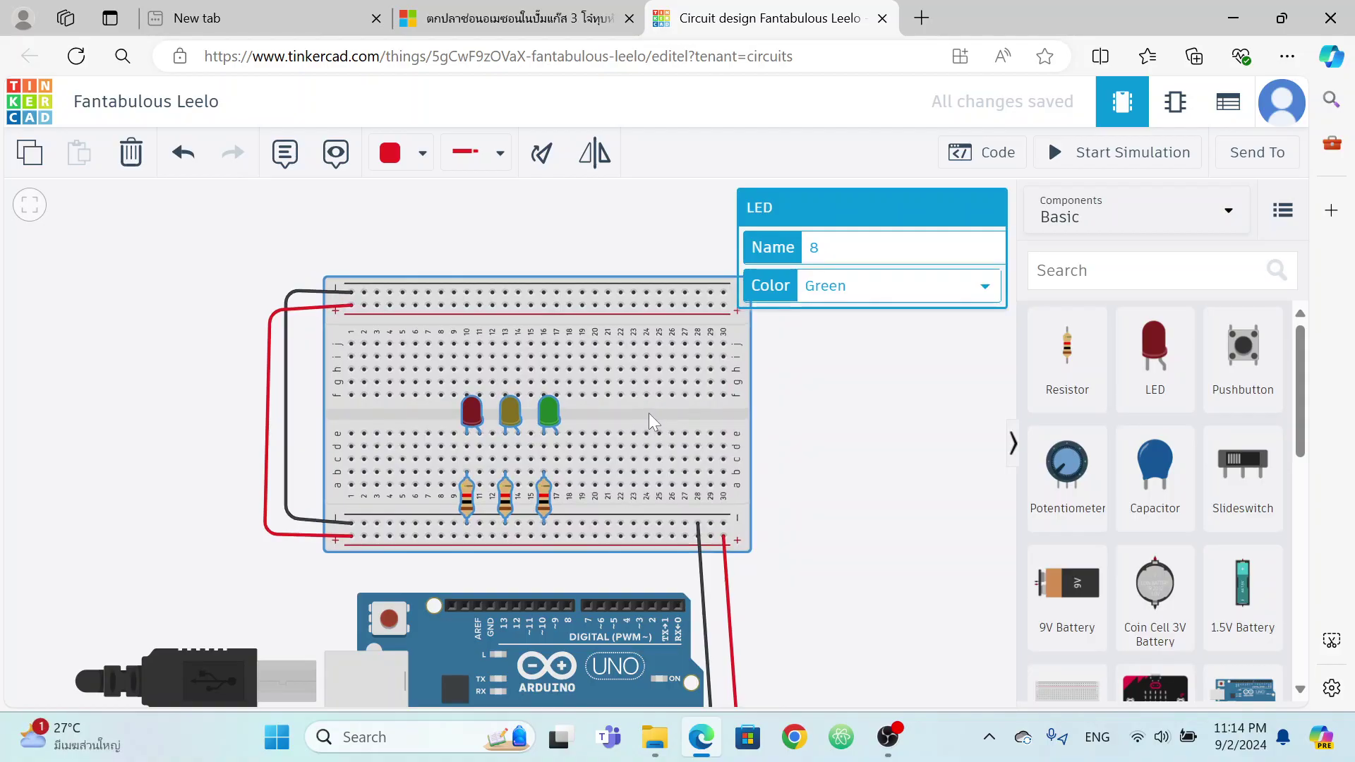
Wire Arduino pin 11 to breadboard row a, column 17, under the green LED, with one bend below the breadboard.
{"action": "left_click", "coordinate": [530, 605]}
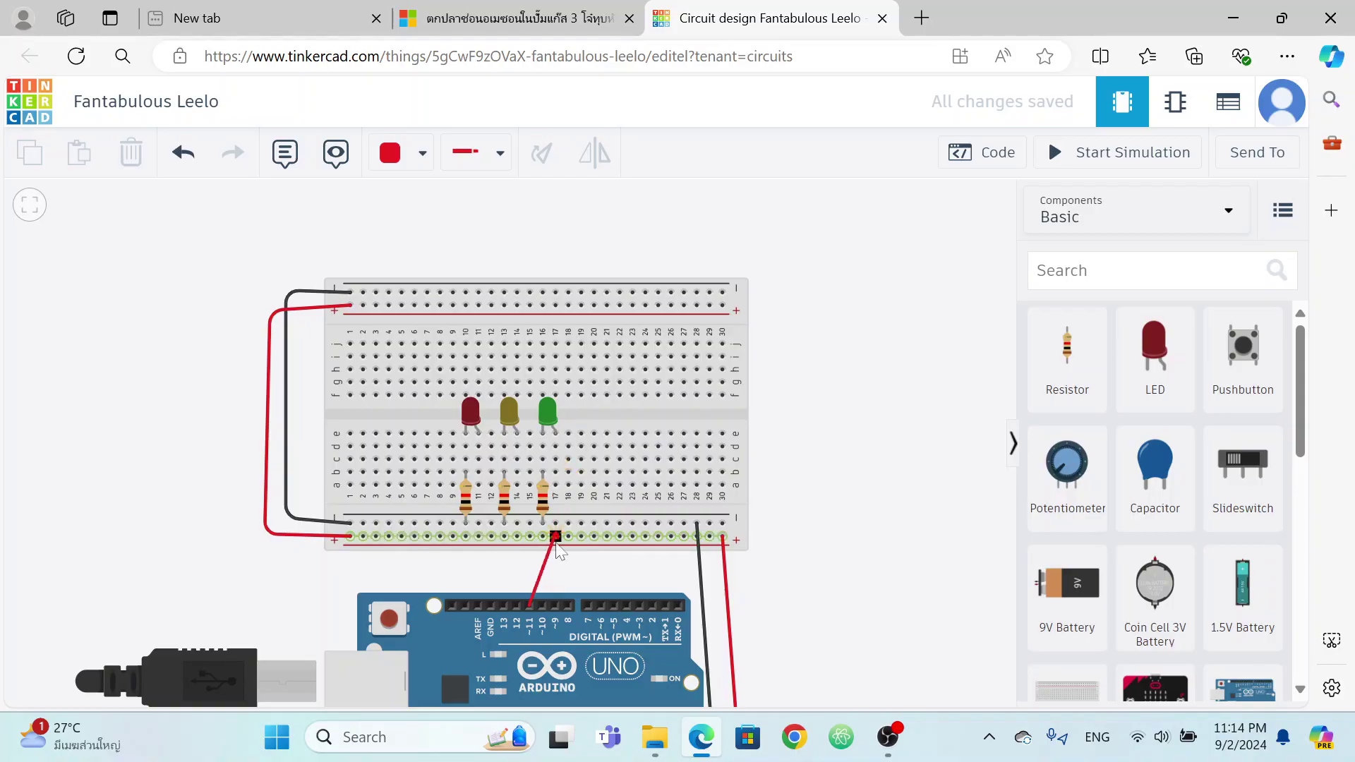
{"action": "left_click", "coordinate": [557, 577]}
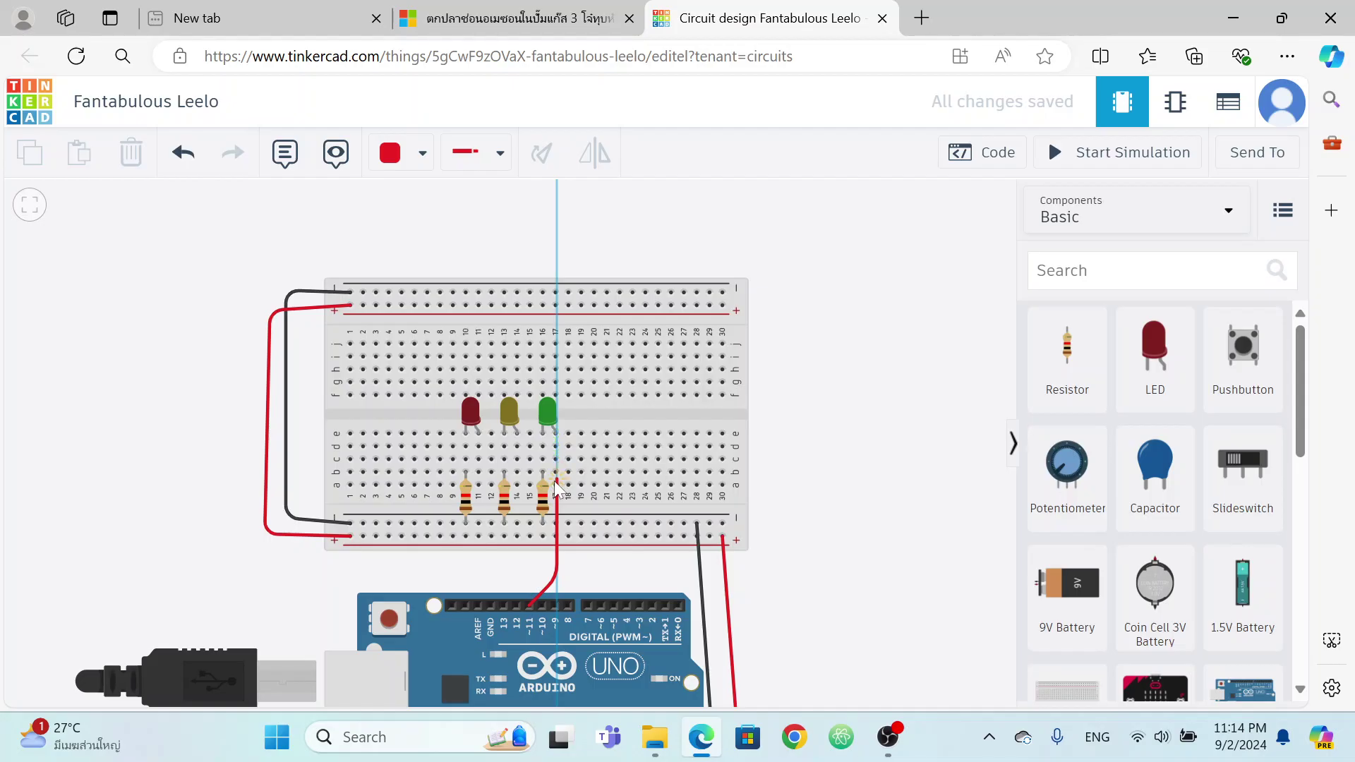
{"action": "left_click", "coordinate": [556, 484]}
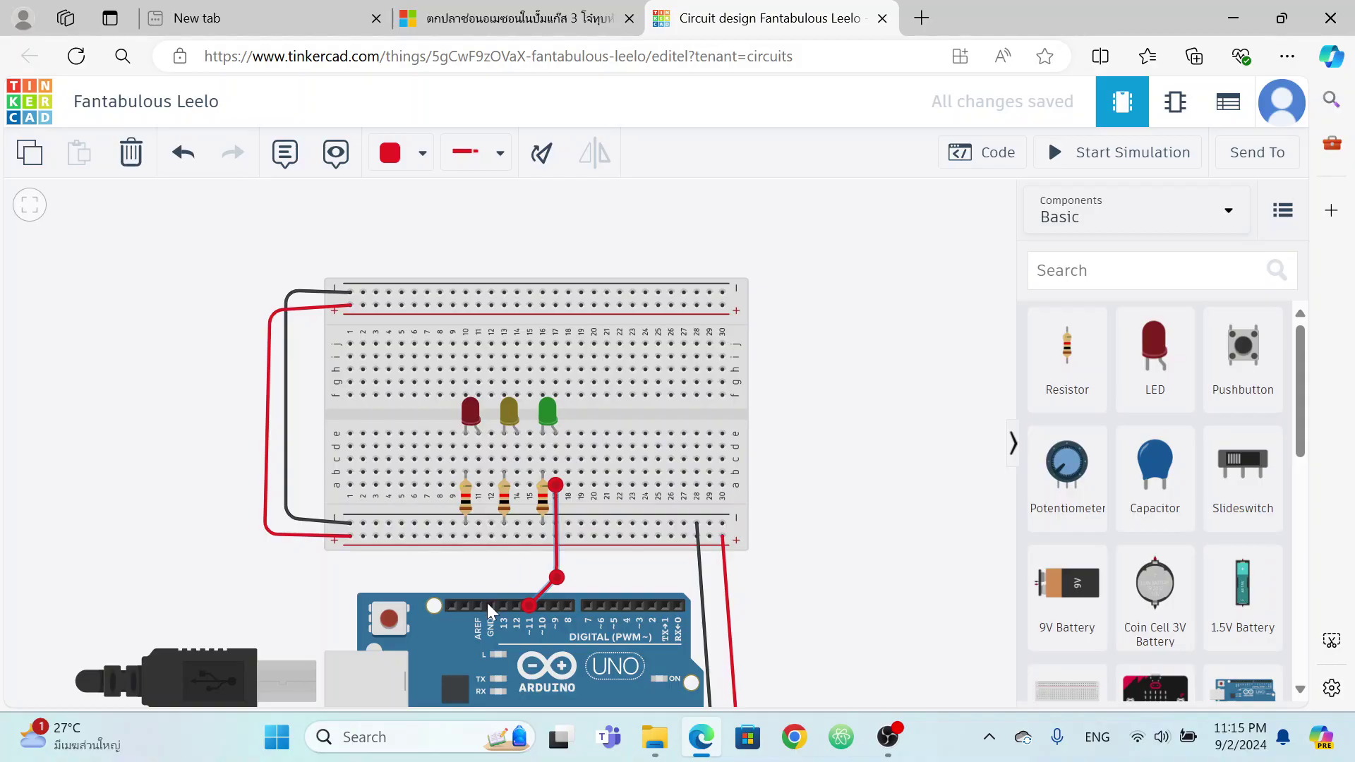
Wire Arduino pin 12 to breadboard row a, column 14, under the yellow LED and color the wire yellow.
{"action": "left_click_drag", "start_coordinate": [529, 605], "coordinate": [519, 604]}
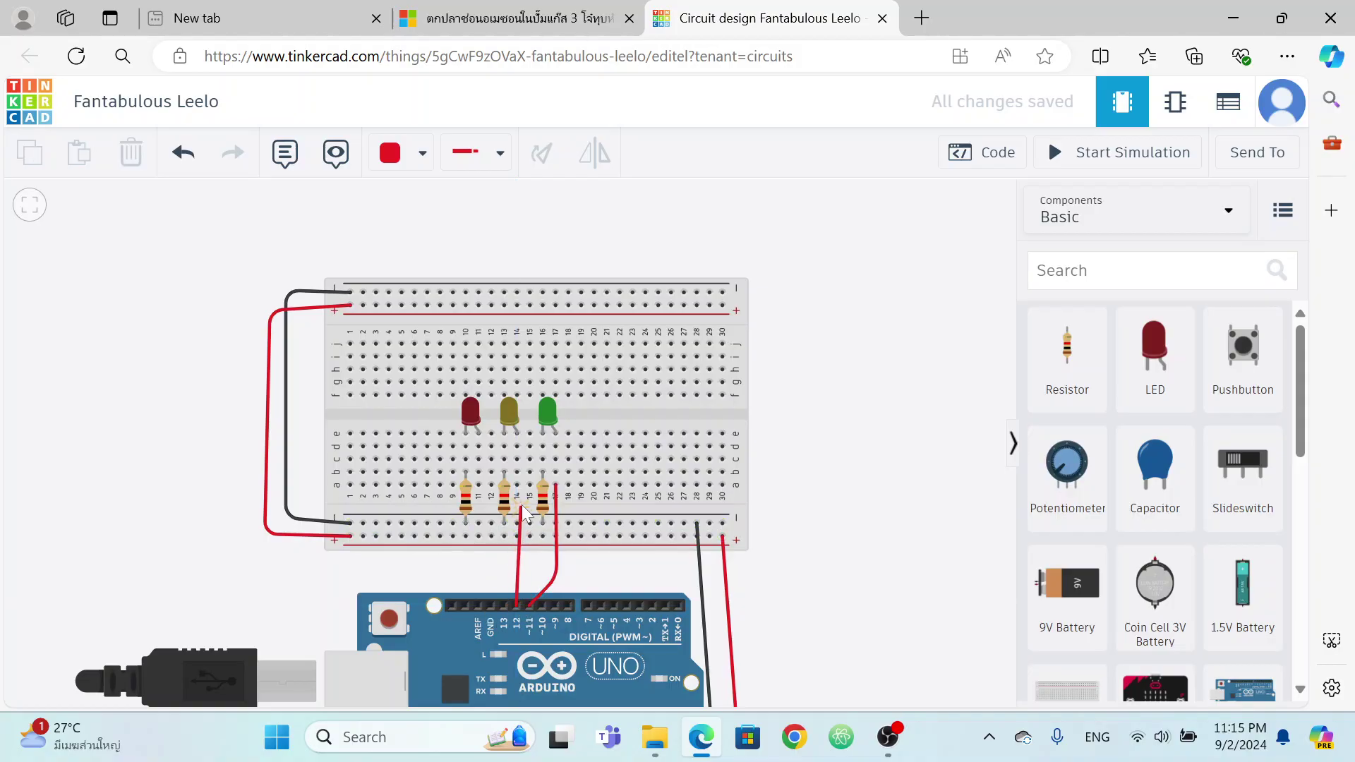
{"action": "left_click_drag", "start_coordinate": [522, 487], "coordinate": [519, 487]}
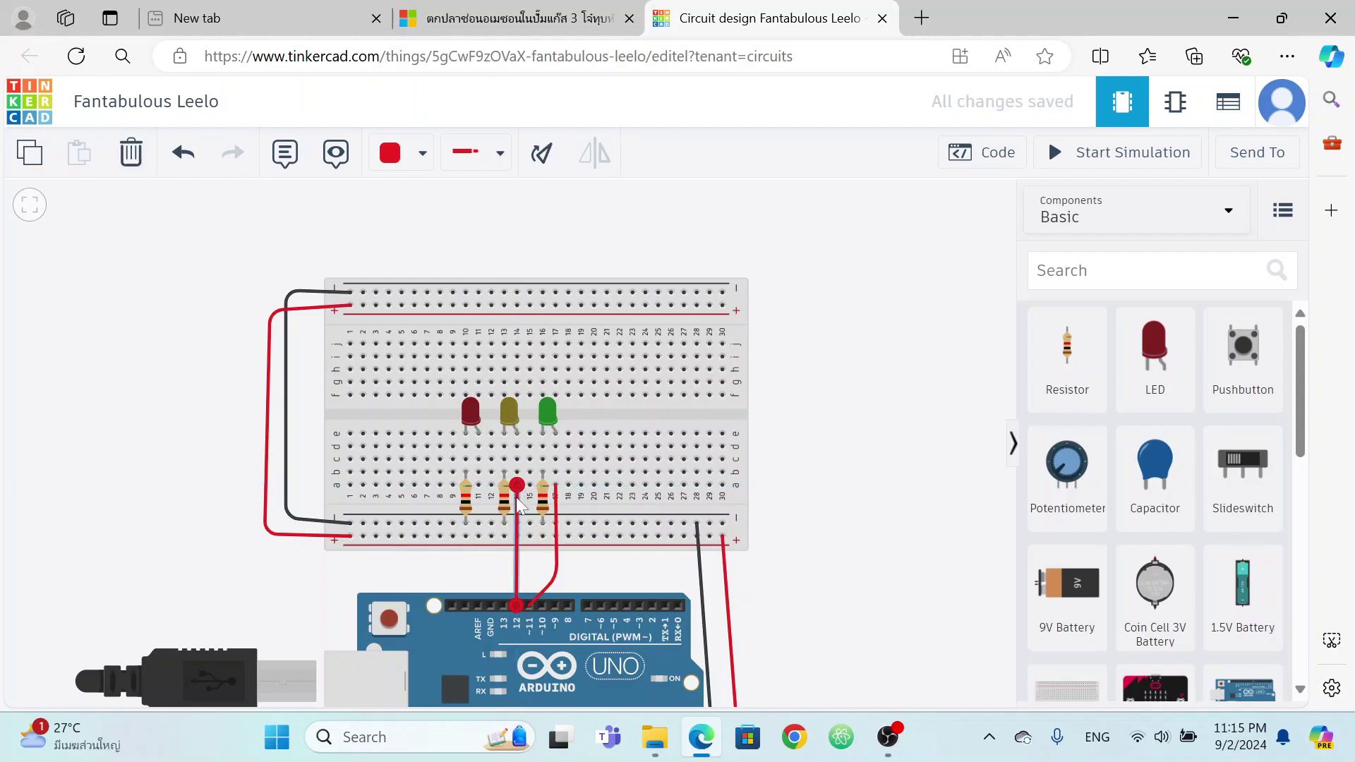
{"action": "left_click", "coordinate": [422, 153]}
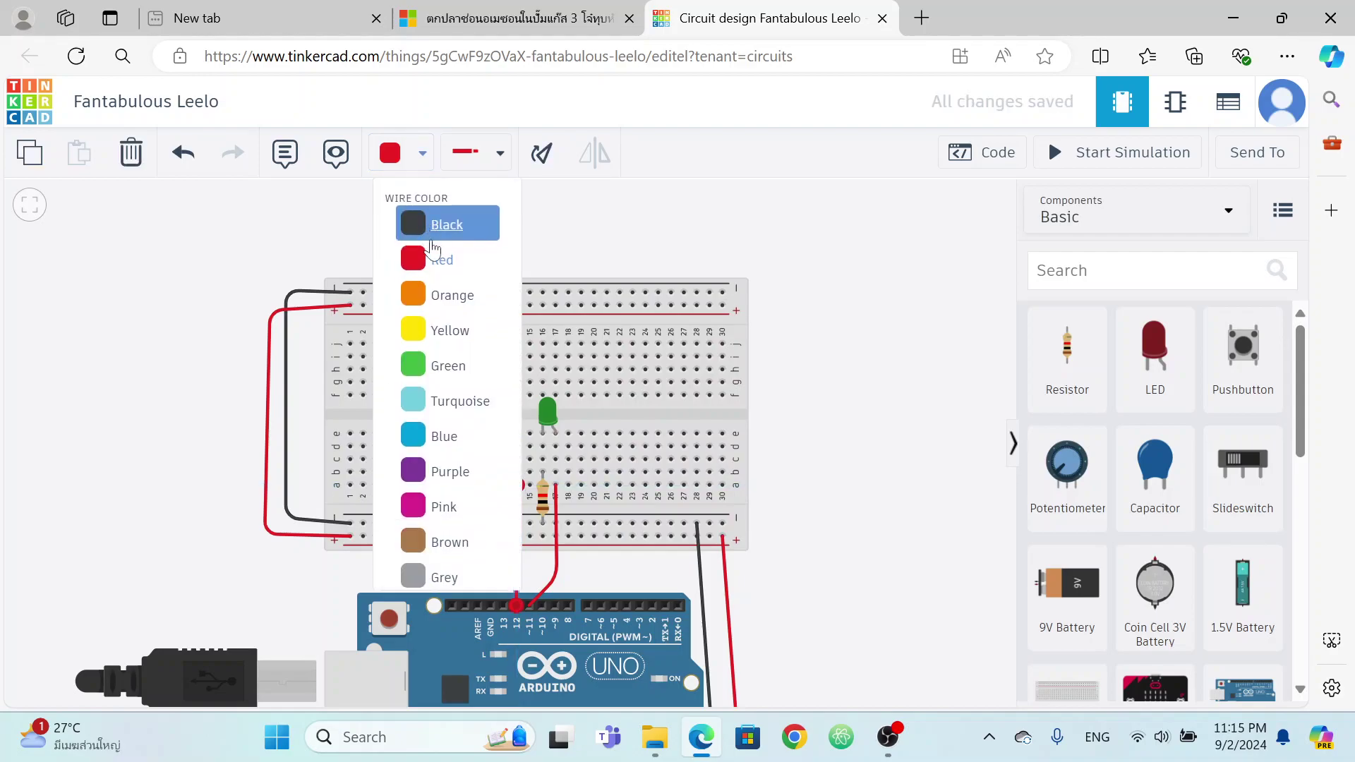
{"action": "left_click", "coordinate": [441, 333]}
Wire Arduino pin 13 to breadboard row a, column 11, under the red LED and color the wire red.
{"action": "left_click", "coordinate": [503, 605]}
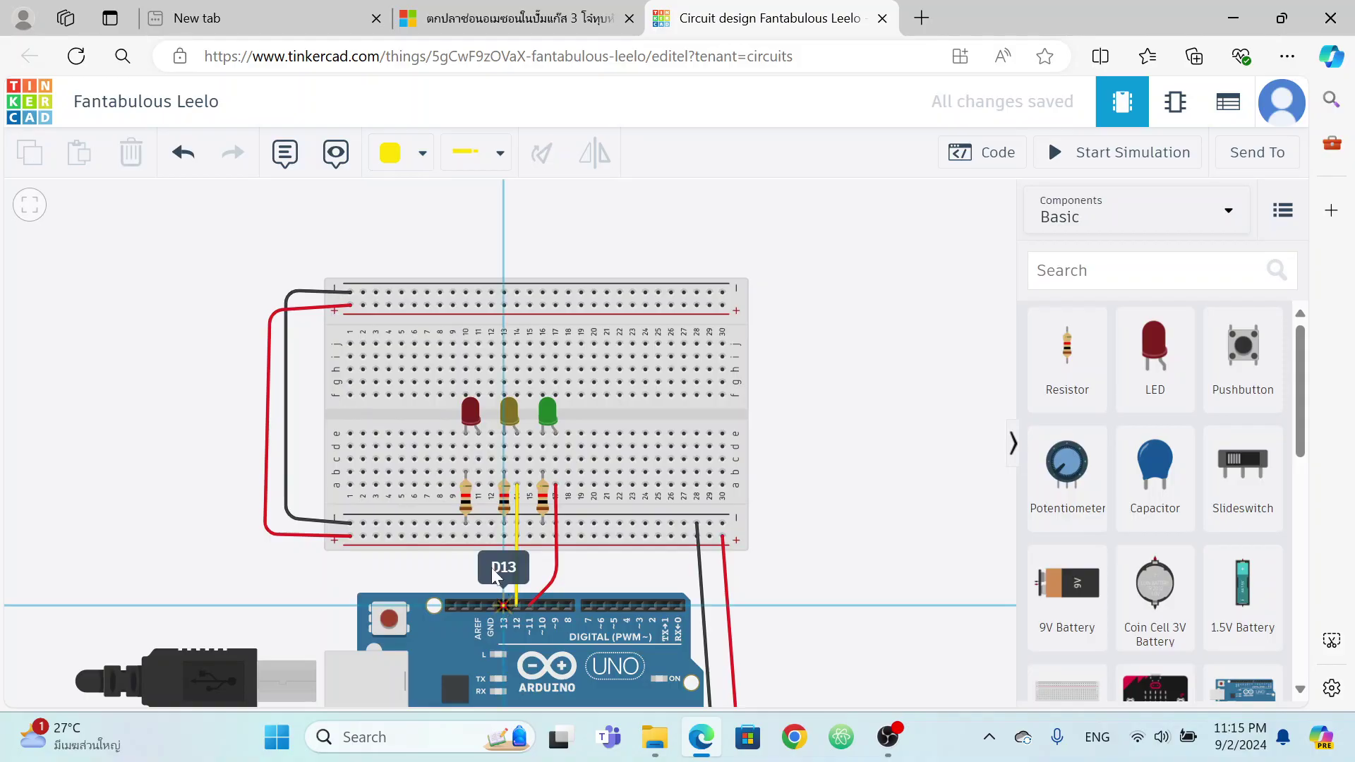
{"action": "left_click", "coordinate": [478, 485]}
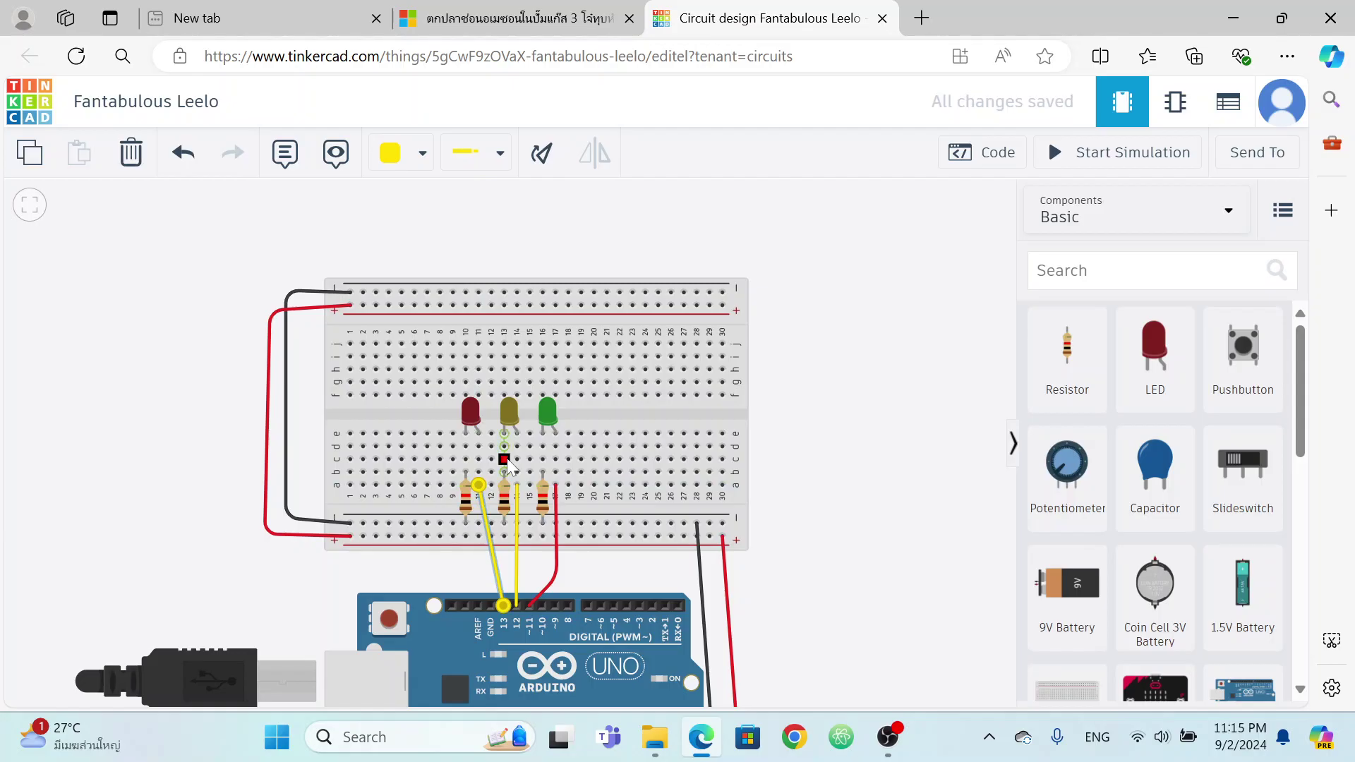
{"action": "left_click", "coordinate": [414, 161]}
{"action": "left_click", "coordinate": [446, 261]}
Color the wire from pin 11 to the green LED's column green.
{"action": "left_click", "coordinate": [558, 544]}
{"action": "left_click", "coordinate": [415, 161]}
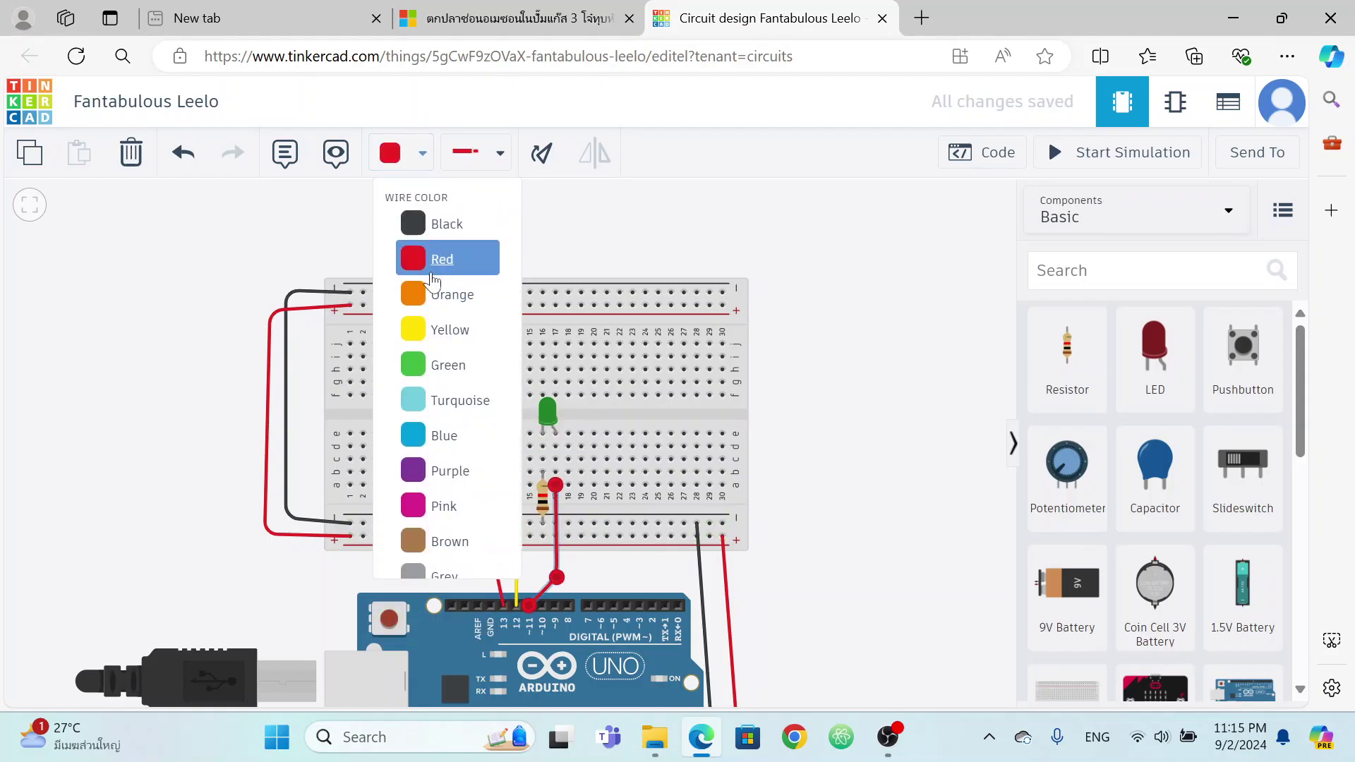
{"action": "left_click", "coordinate": [445, 365]}
{"action": "left_click", "coordinate": [873, 439]}
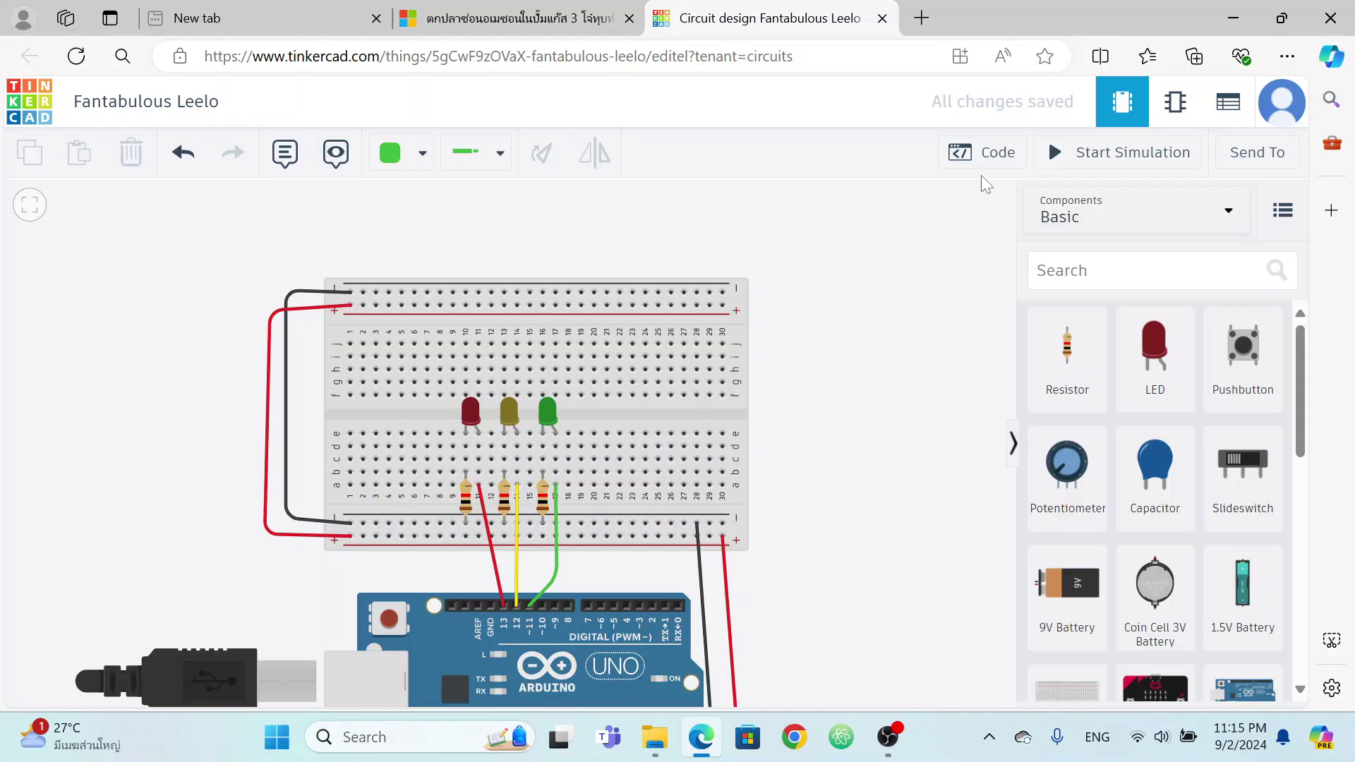
Open the block code editor and delete all the default blocks, including on start and forever.
{"action": "left_click", "coordinate": [980, 153]}
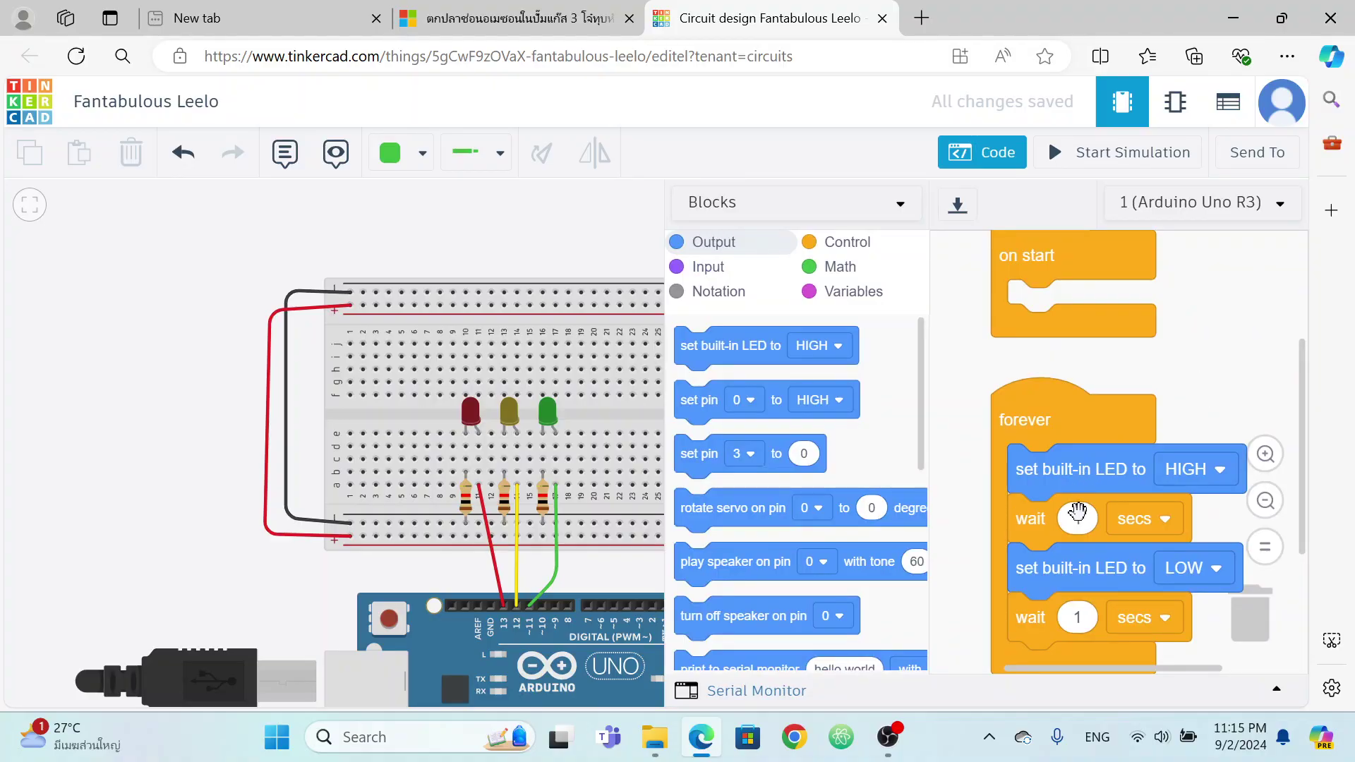
{"action": "left_click_drag", "start_coordinate": [1015, 500], "coordinate": [1205, 591]}
{"action": "left_click_drag", "start_coordinate": [1031, 409], "coordinate": [1250, 618]}
{"action": "left_click_drag", "start_coordinate": [1072, 308], "coordinate": [1249, 621]}
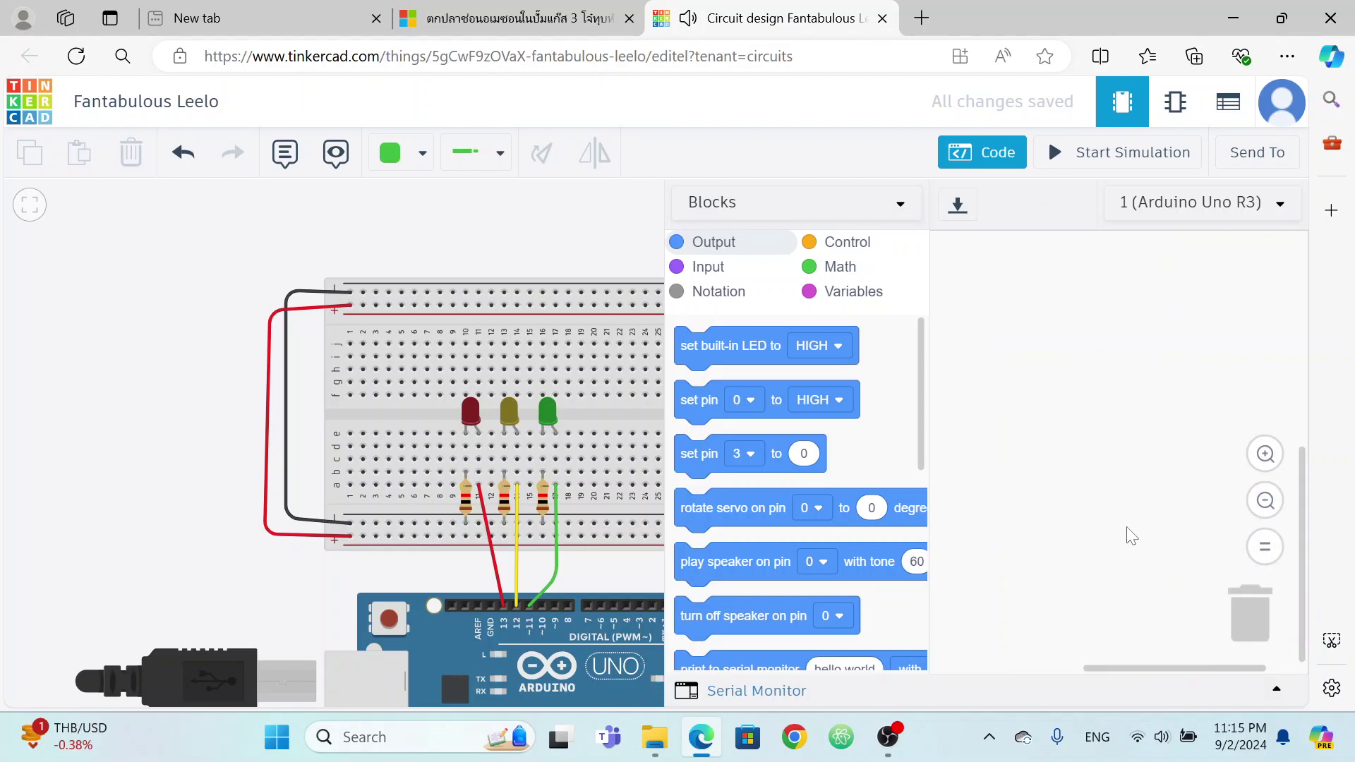
Add a set built-in LED to HIGH block to the empty program with a wait 1 secs block attached below it.
{"action": "left_click_drag", "start_coordinate": [744, 347], "coordinate": [1018, 302]}
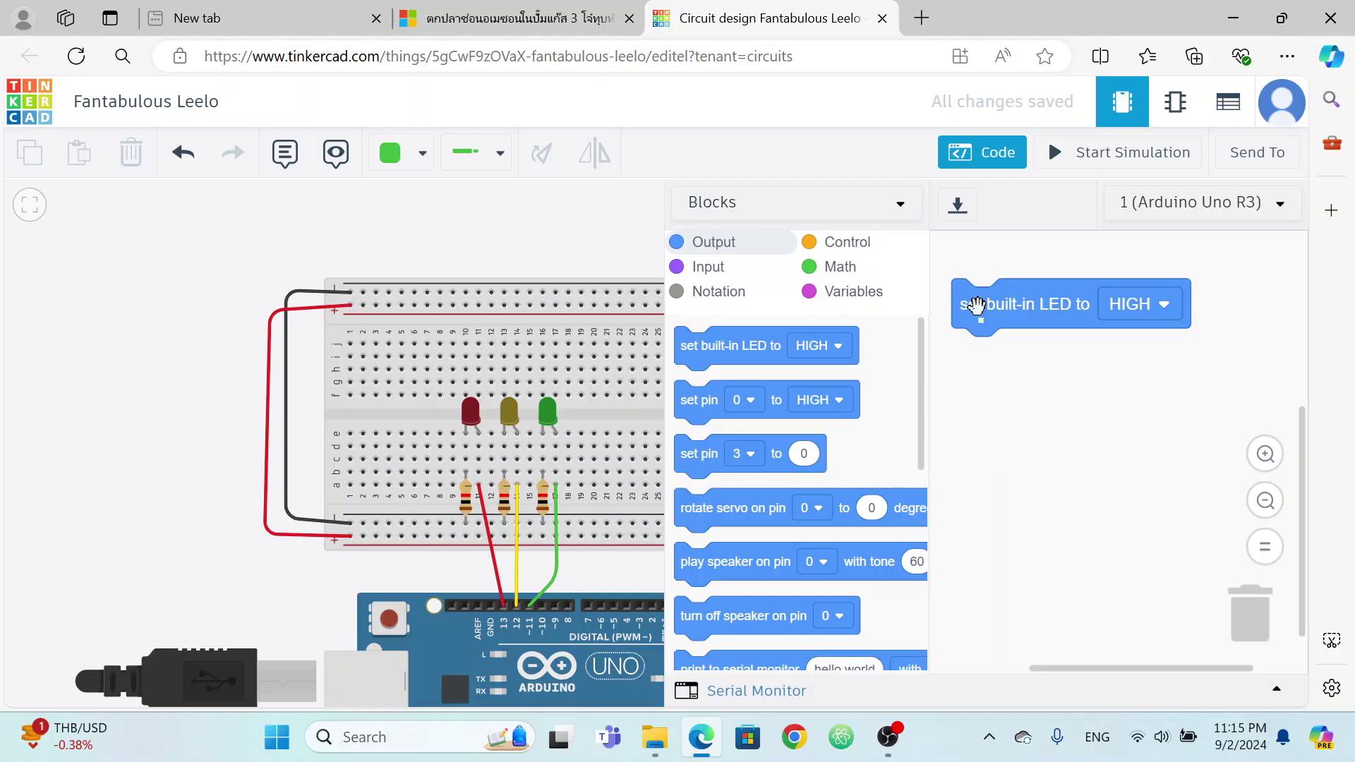
{"action": "left_click", "coordinate": [843, 242]}
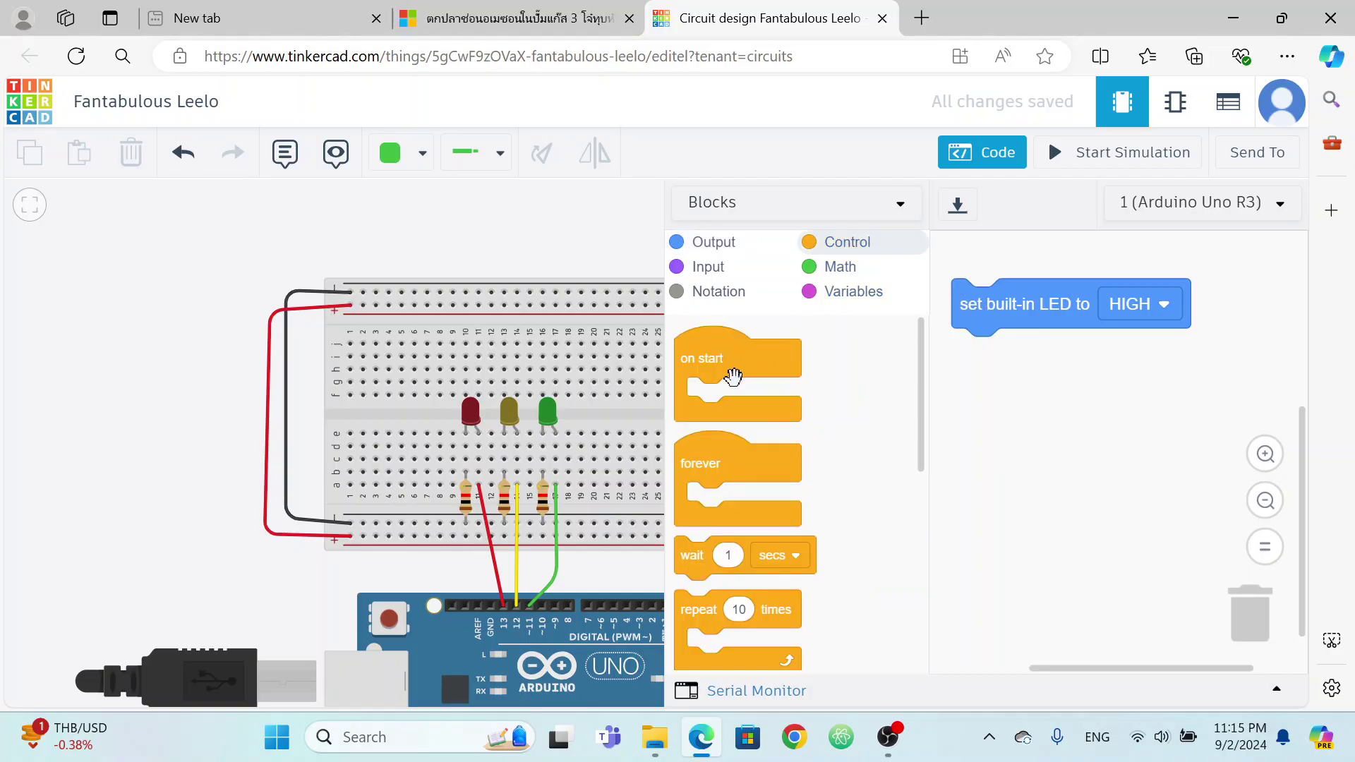
{"action": "left_click_drag", "start_coordinate": [691, 556], "coordinate": [987, 353]}
Duplicate the set built-in LED and wait pair twice, stacking the copies below the original.
{"action": "right_click", "coordinate": [1007, 325]}
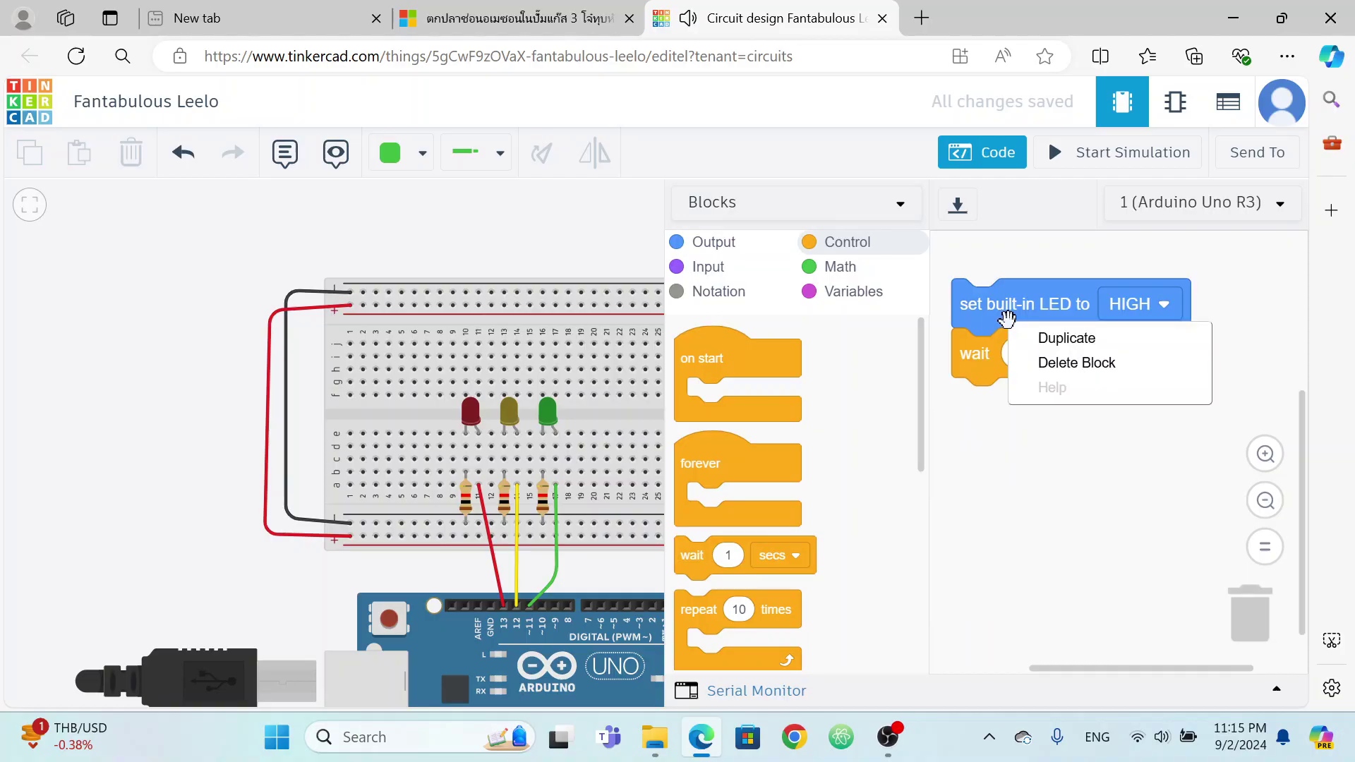
{"action": "left_click", "coordinate": [1066, 337]}
{"action": "left_click", "coordinate": [954, 379]}
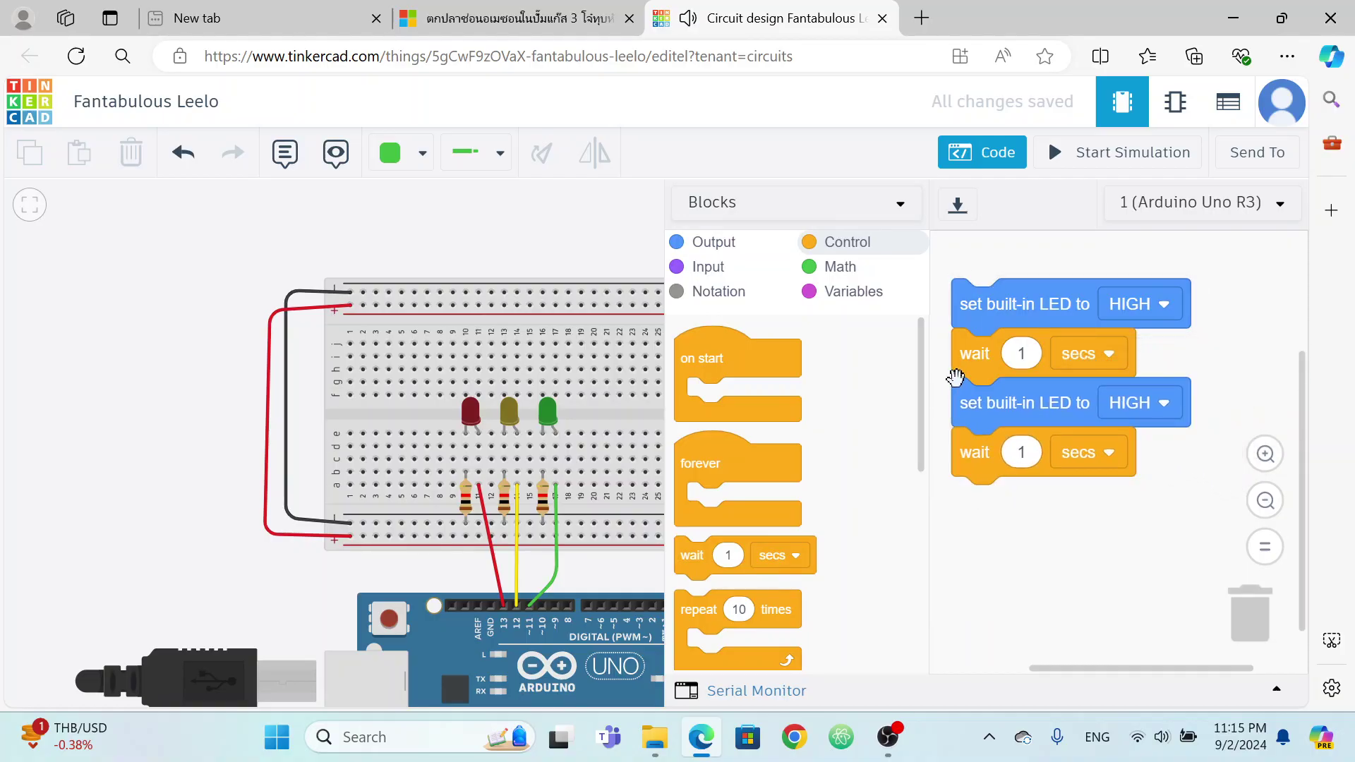
{"action": "right_click", "coordinate": [1009, 388]}
{"action": "left_click", "coordinate": [1066, 402]}
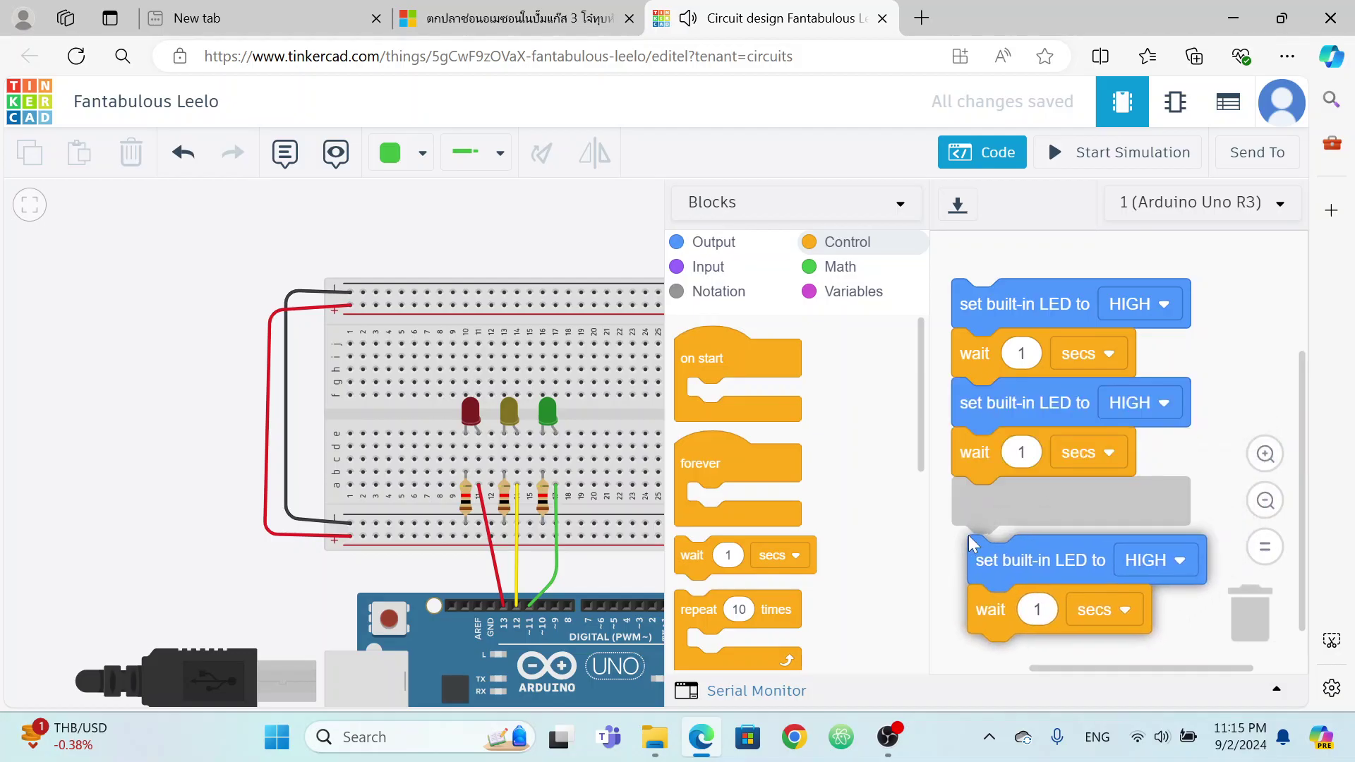
{"action": "left_click", "coordinate": [953, 478]}
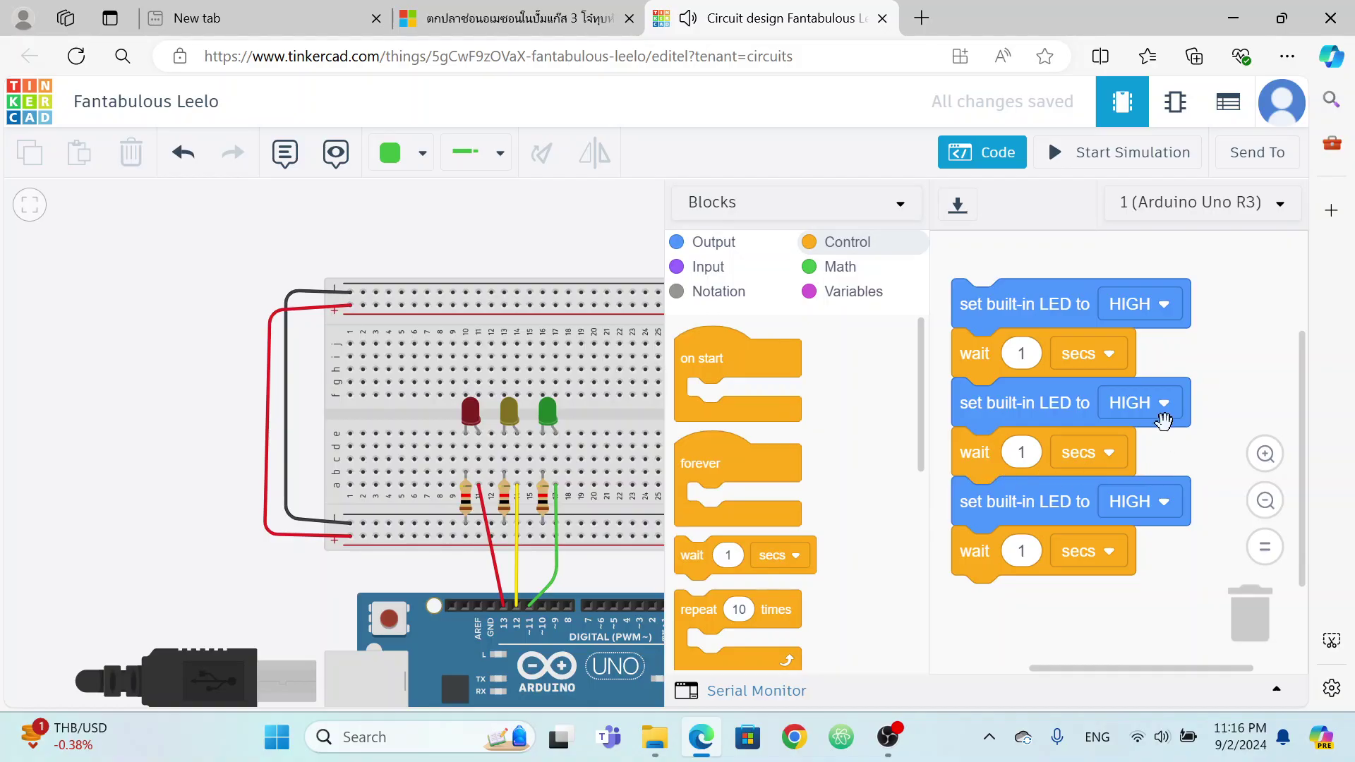
Set the second built-in LED block to LOW and delete the third set built-in LED and wait pair.
{"action": "left_click", "coordinate": [1167, 402]}
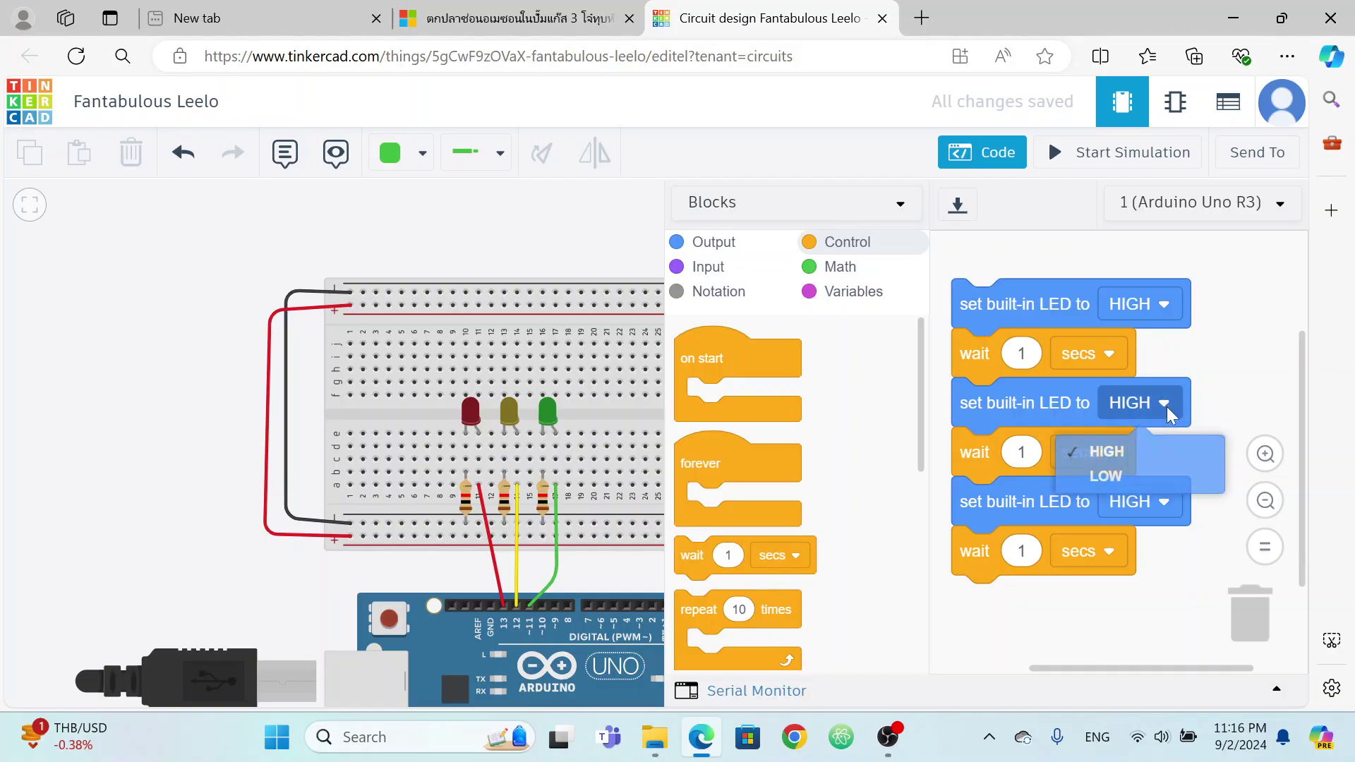
{"action": "left_click", "coordinate": [1150, 475]}
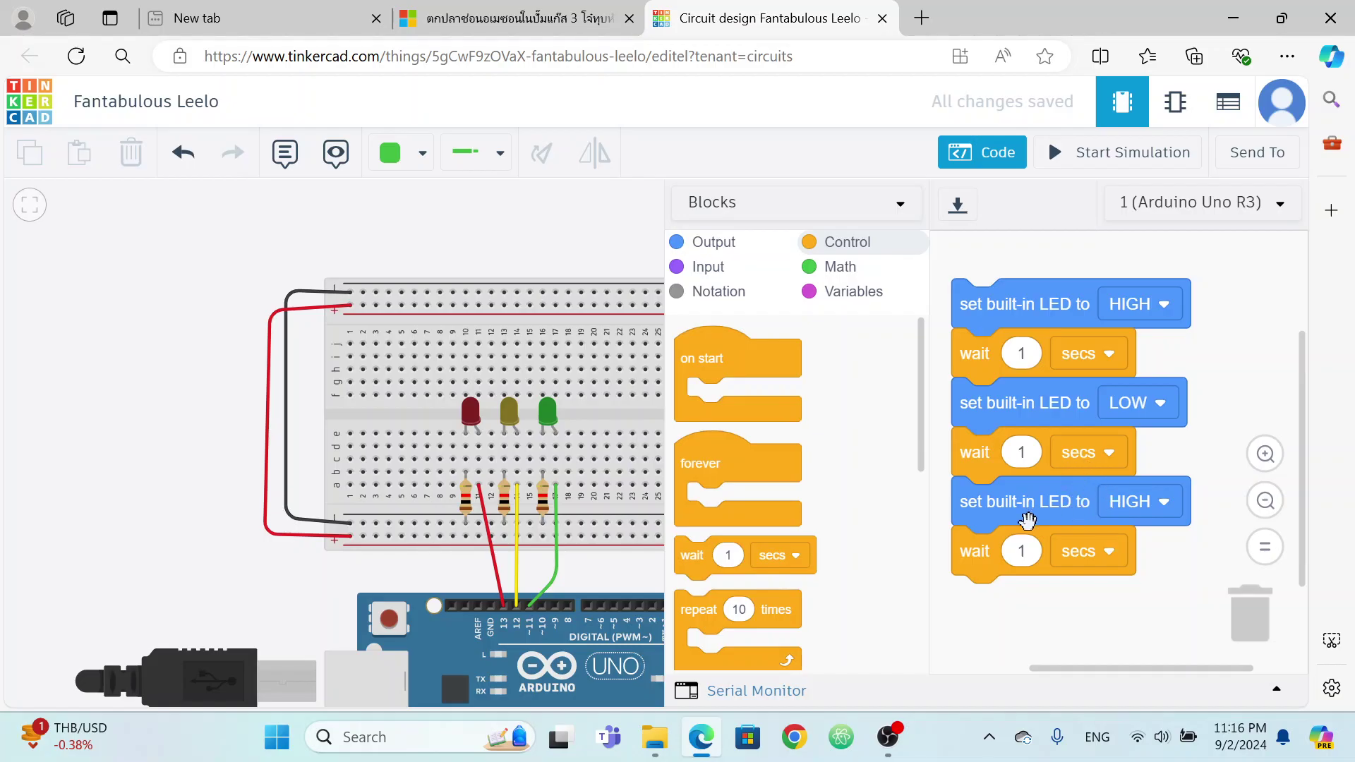
{"action": "left_click_drag", "start_coordinate": [1007, 513], "coordinate": [1241, 633]}
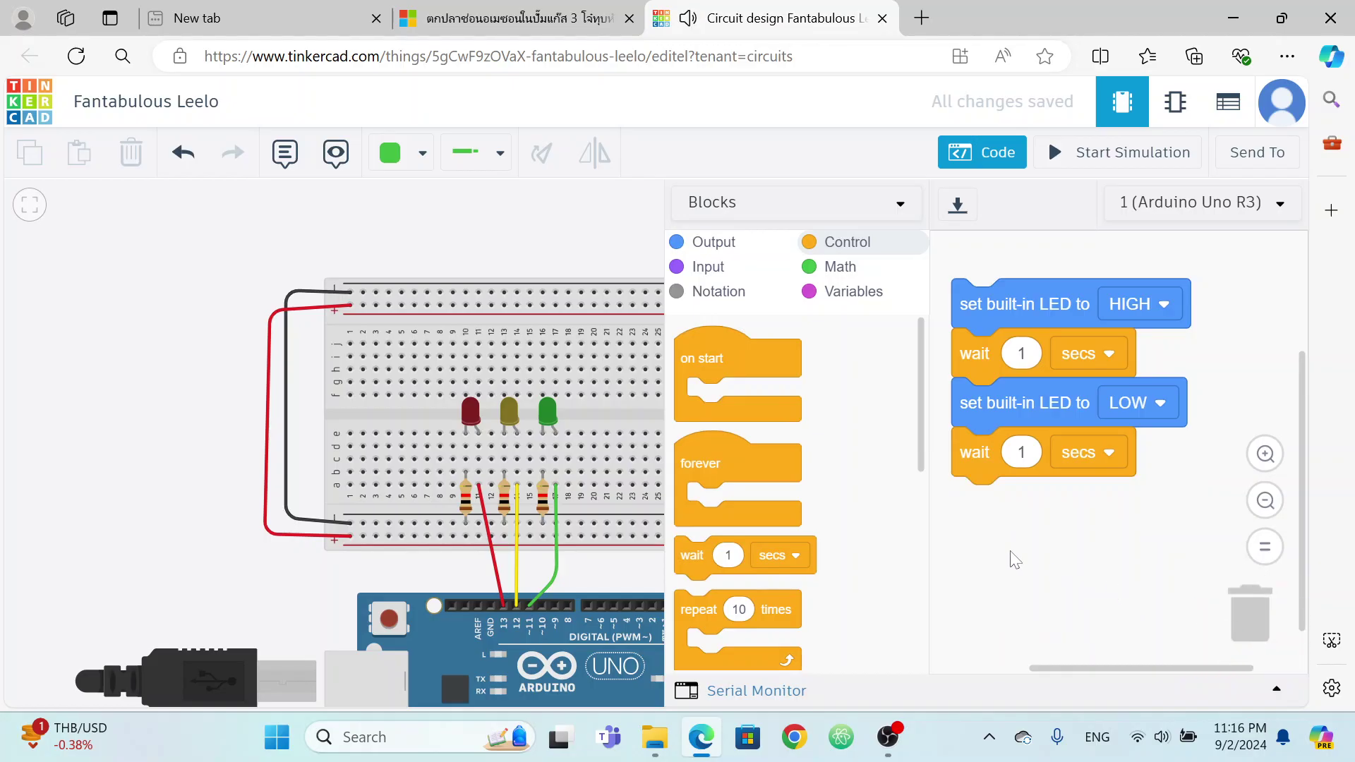
Attach a set pin 0 to HIGH block below the last wait block, followed by a wait 1 secs block.
{"action": "left_click", "coordinate": [710, 269]}
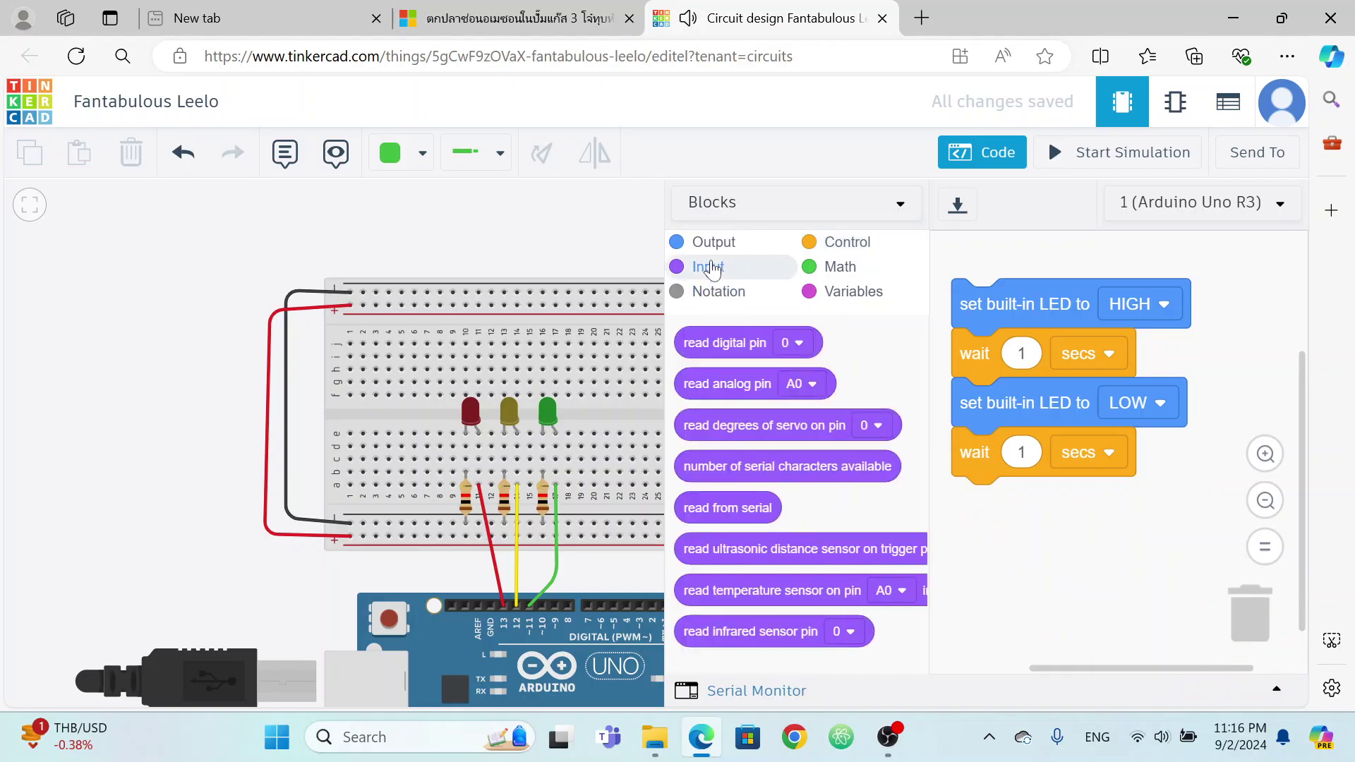
{"action": "left_click", "coordinate": [709, 242]}
{"action": "left_click_drag", "start_coordinate": [695, 403], "coordinate": [970, 504]}
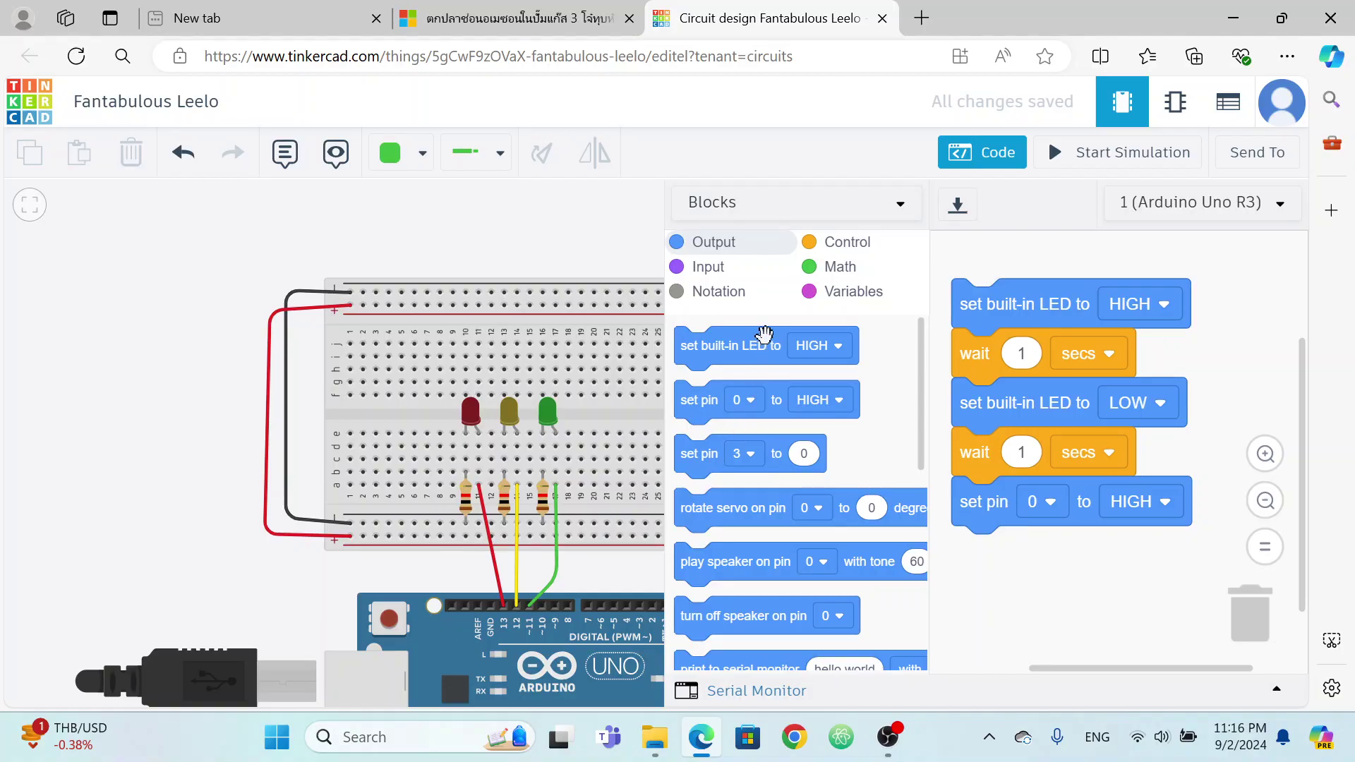
{"action": "left_click", "coordinate": [829, 242]}
{"action": "left_click_drag", "start_coordinate": [695, 557], "coordinate": [982, 560]}
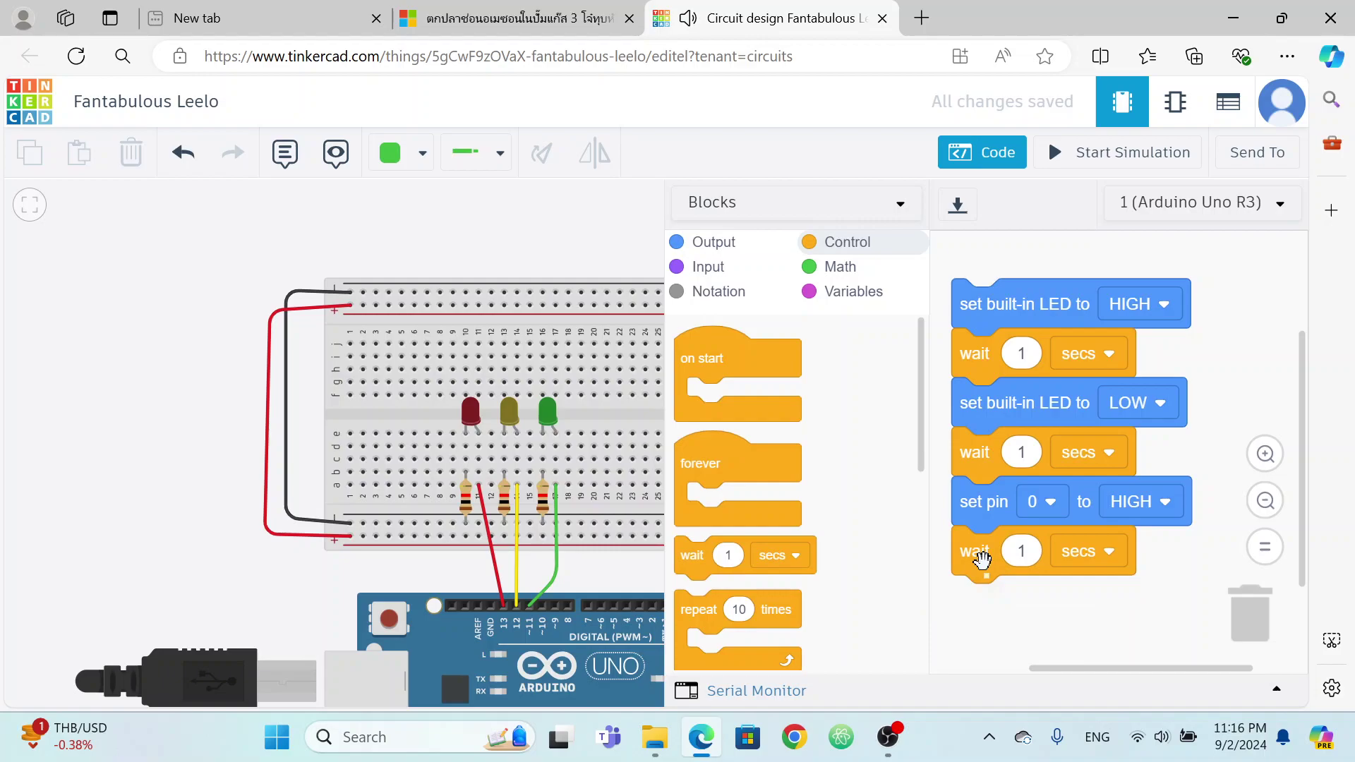
Duplicate the set pin 0 to HIGH and wait pair twice, attaching the copies at the end of the stack.
{"action": "scroll", "coordinate": [1207, 455], "scroll_direction": "down", "scroll_amount": 2}
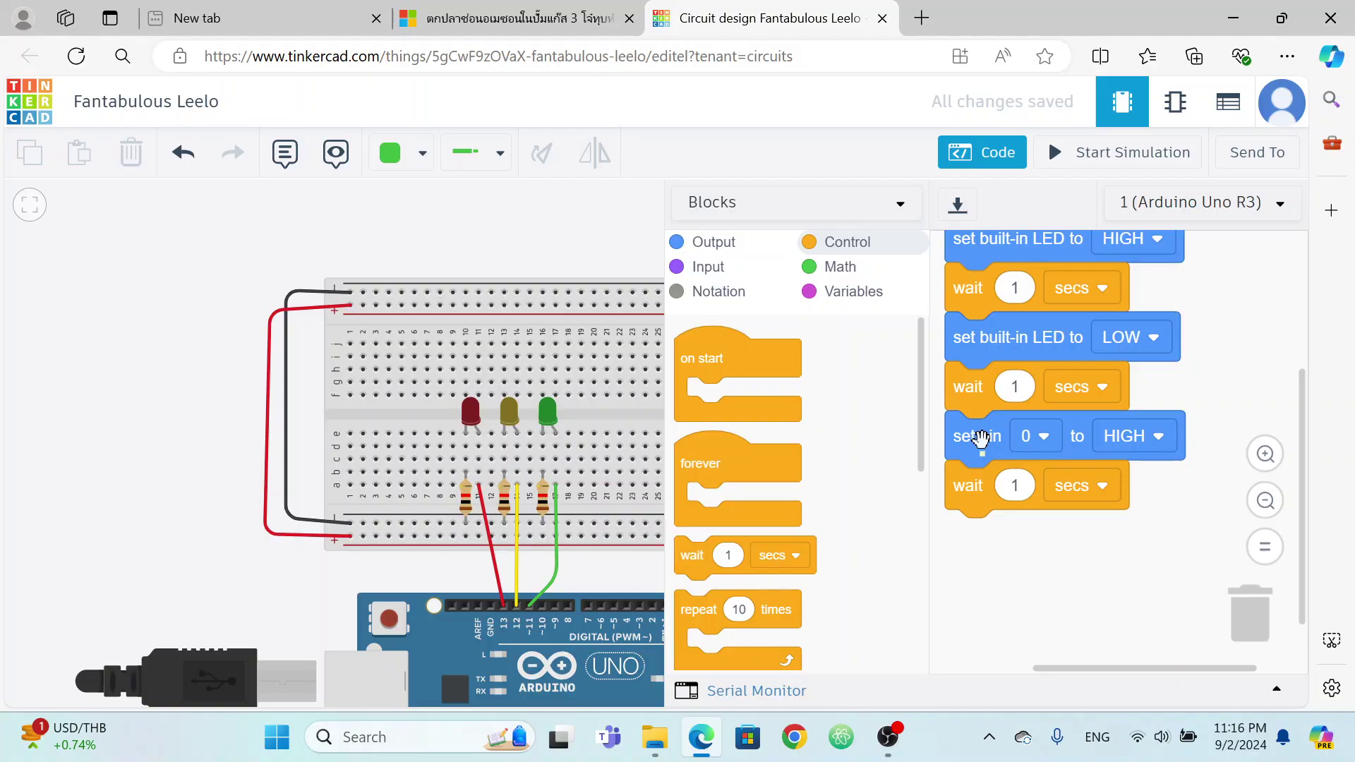
{"action": "right_click", "coordinate": [981, 441]}
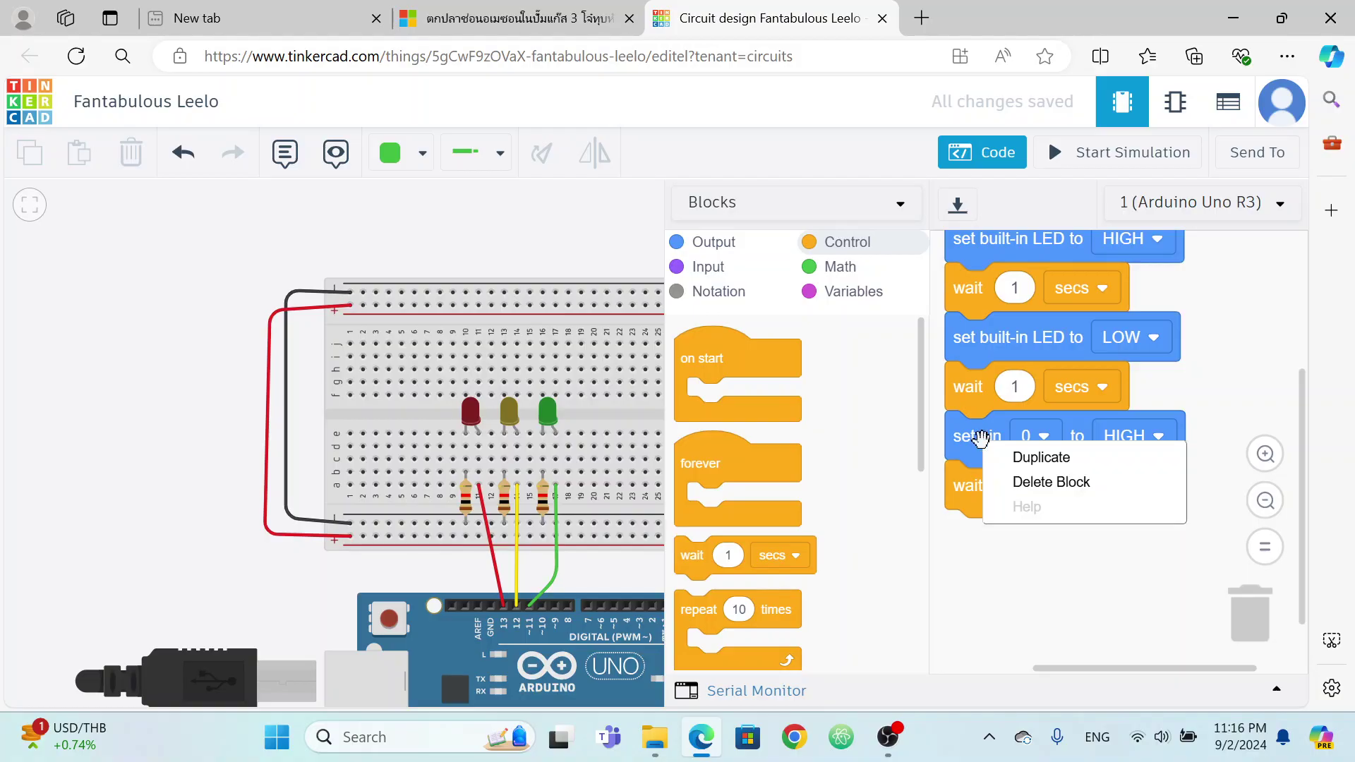
{"action": "left_click", "coordinate": [1027, 457]}
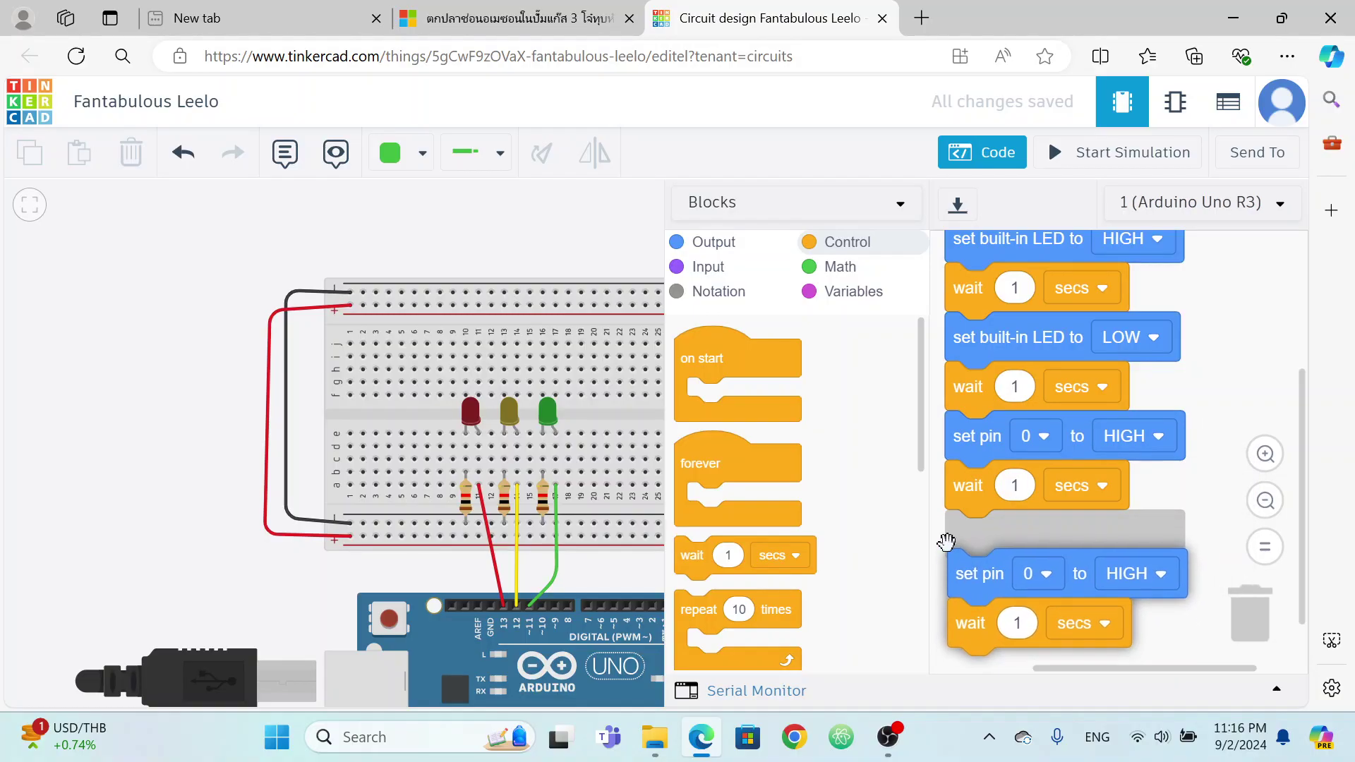
{"action": "left_click", "coordinate": [977, 540]}
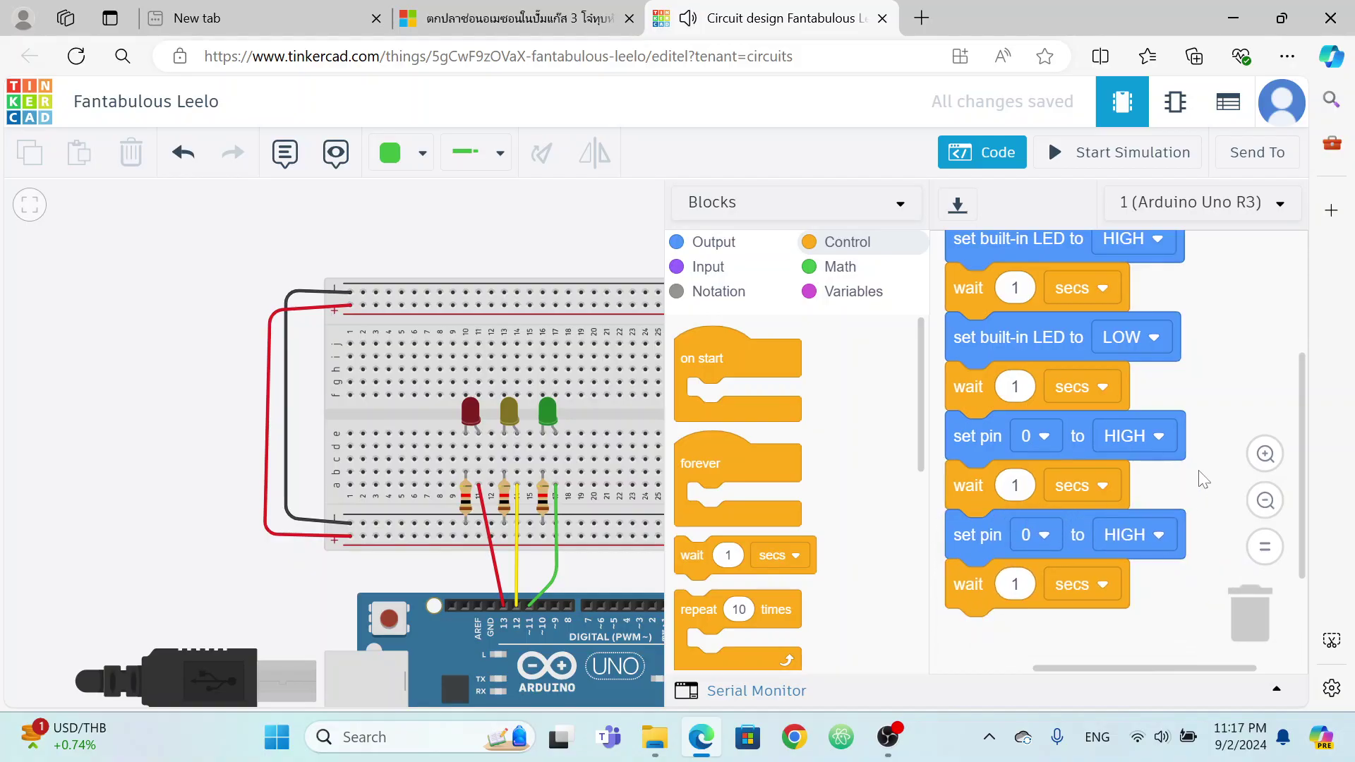
{"action": "scroll", "coordinate": [1191, 458], "scroll_direction": "up", "scroll_amount": 3}
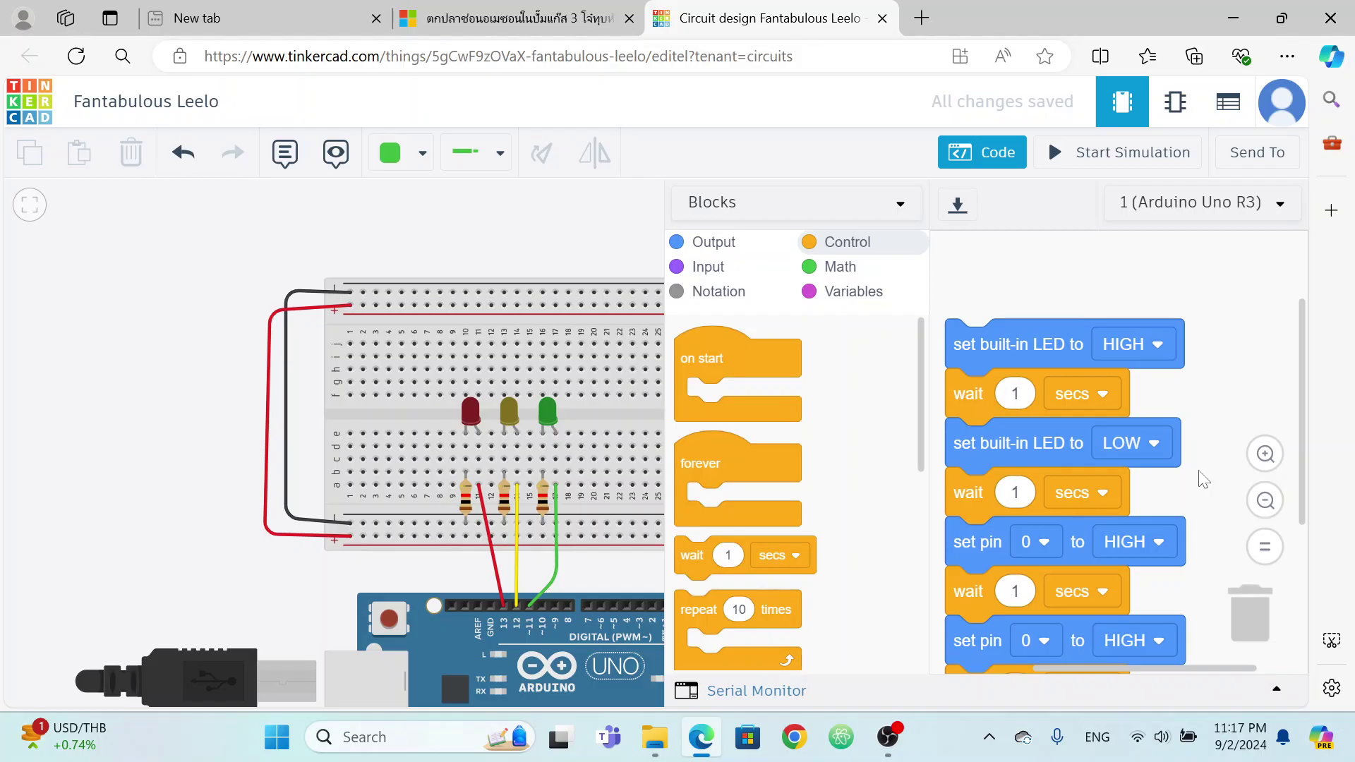
{"action": "scroll", "coordinate": [1200, 478], "scroll_direction": "down", "scroll_amount": 6}
{"action": "scroll", "coordinate": [1192, 480], "scroll_direction": "up", "scroll_amount": 6}
{"action": "scroll", "coordinate": [1194, 502], "scroll_direction": "down", "scroll_amount": 3}
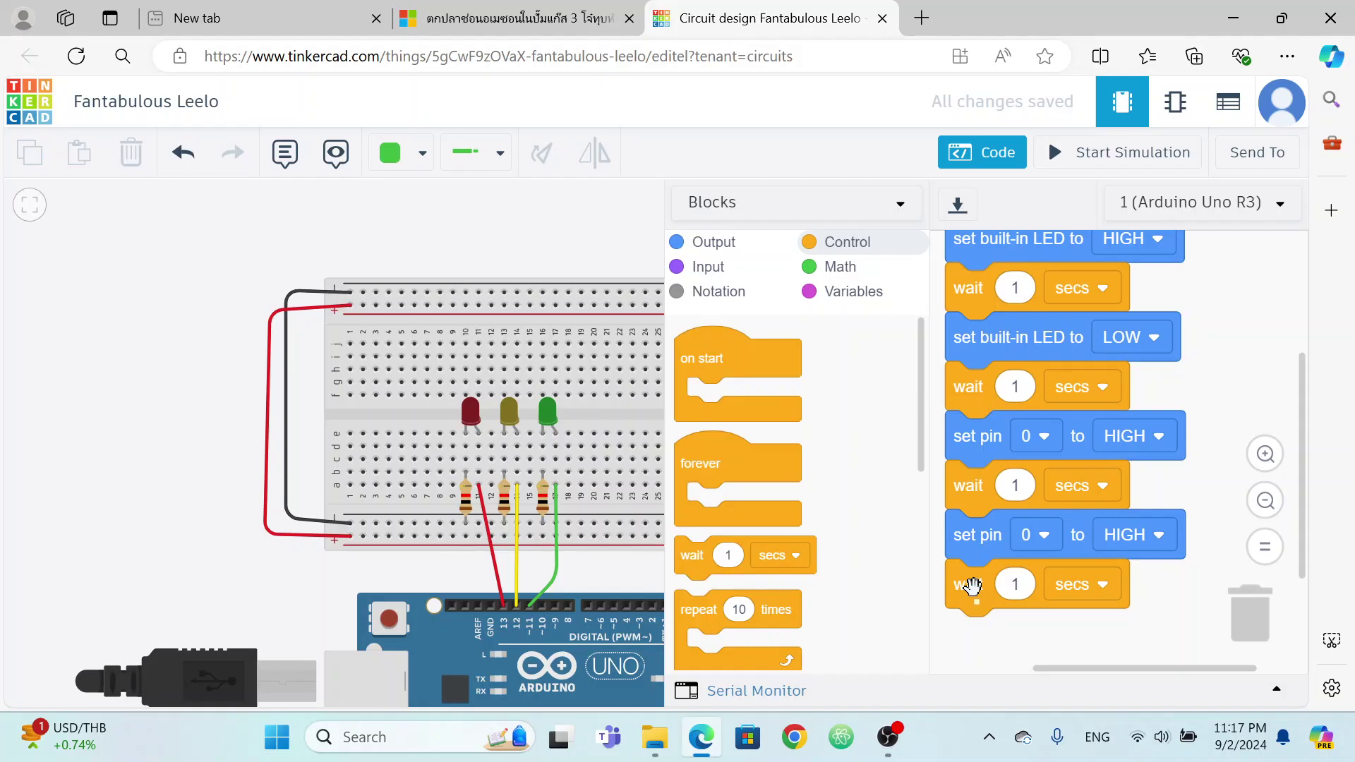
{"action": "right_click", "coordinate": [970, 537]}
{"action": "left_click", "coordinate": [1030, 556]}
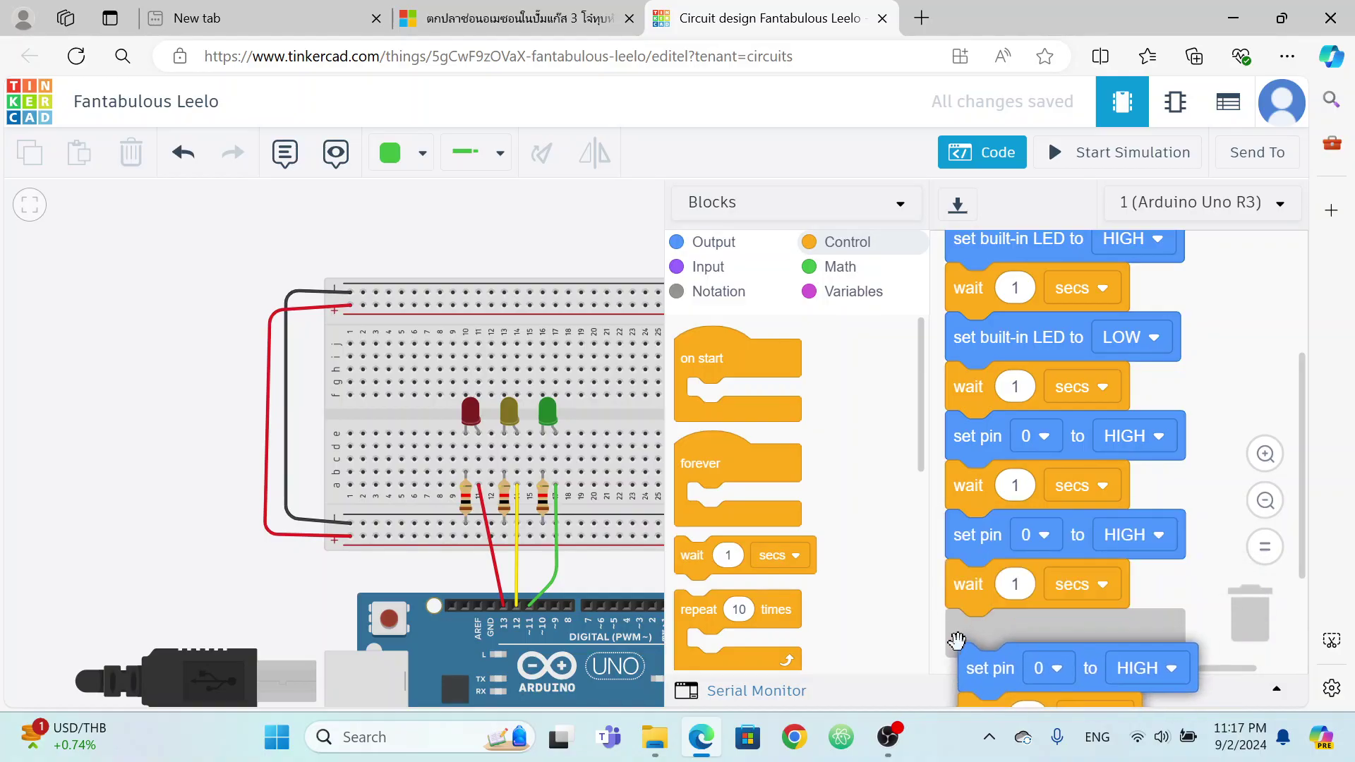
{"action": "left_click_drag", "start_coordinate": [953, 616], "coordinate": [954, 618]}
{"action": "scroll", "coordinate": [1219, 455], "scroll_direction": "down", "scroll_amount": 2}
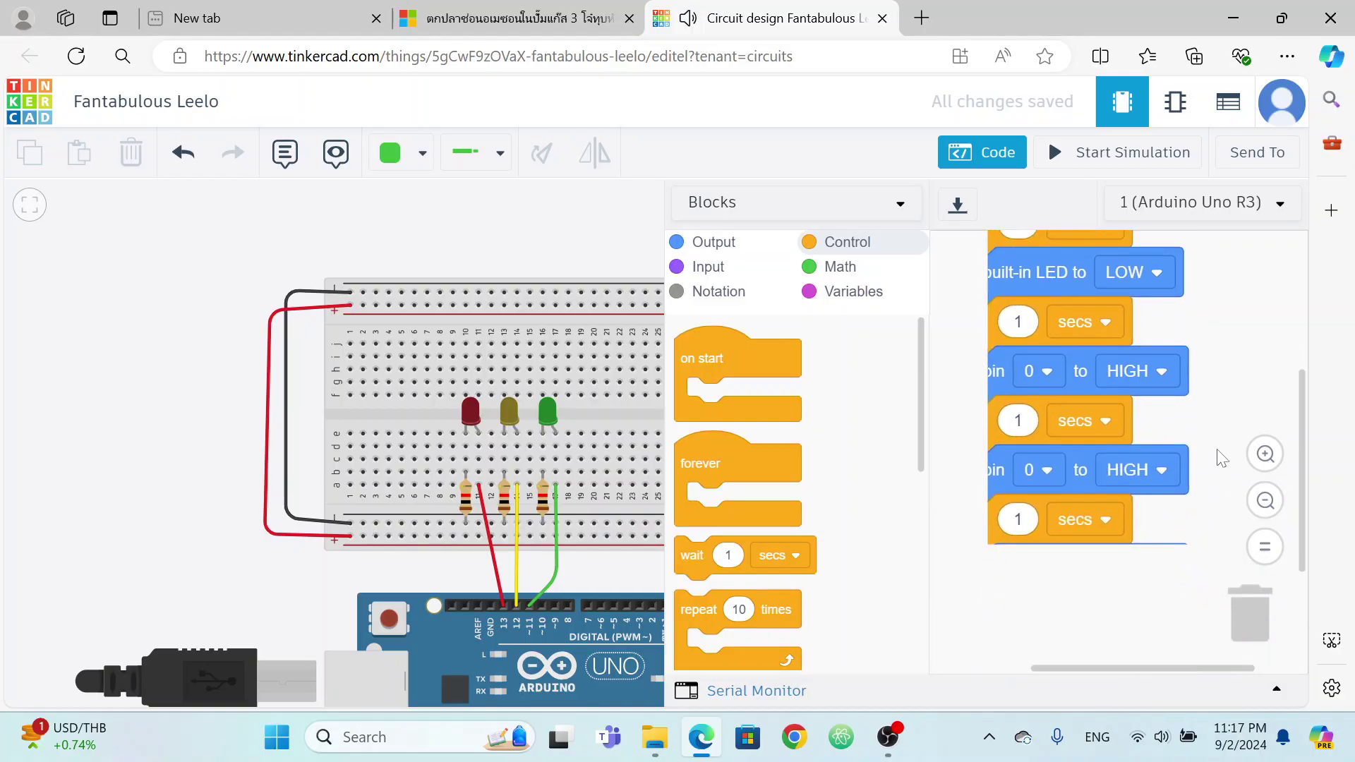
Assign pins 13, 12 and 11 to the three set pin blocks, in order down the stack.
{"action": "scroll", "coordinate": [1165, 518], "scroll_direction": "up", "scroll_amount": 3}
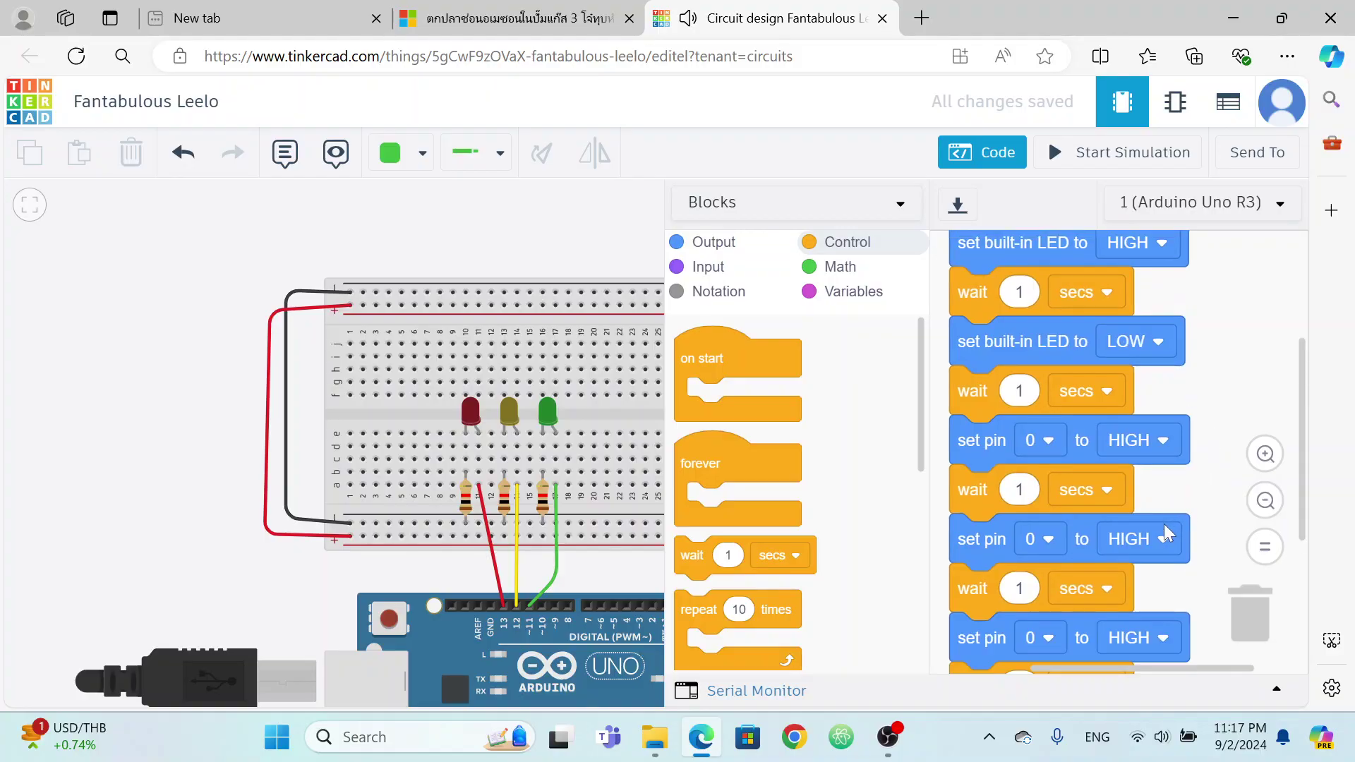
{"action": "left_click", "coordinate": [1051, 547]}
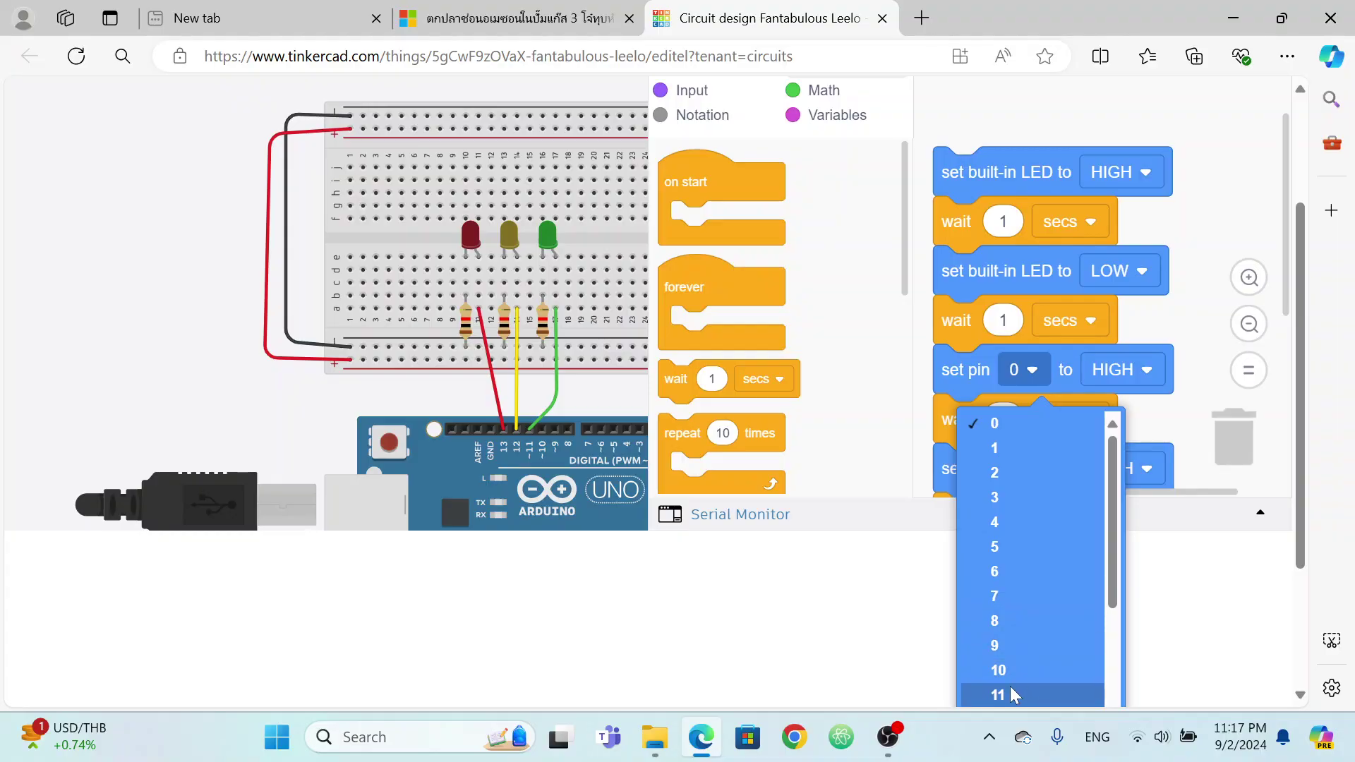
{"action": "scroll", "coordinate": [1010, 686], "scroll_direction": "down", "scroll_amount": 2}
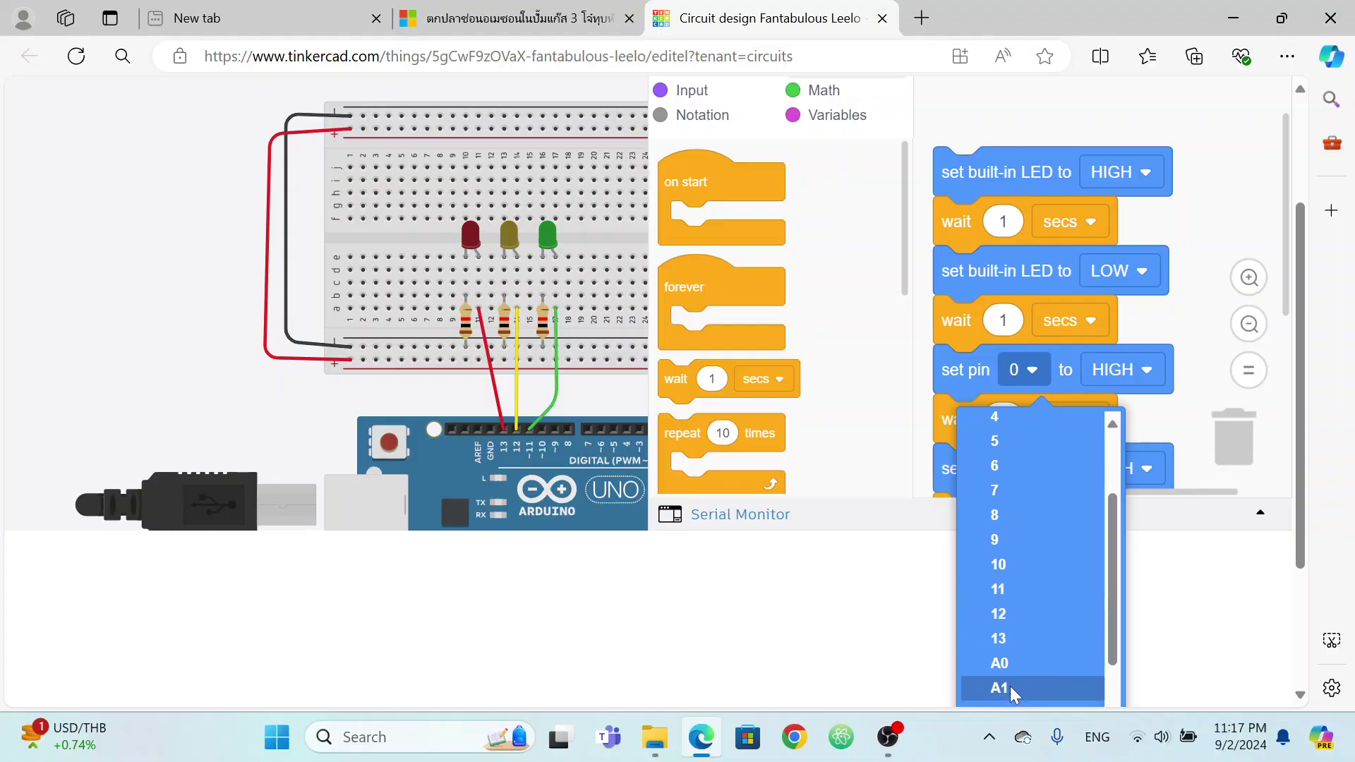
{"action": "left_click", "coordinate": [1011, 639]}
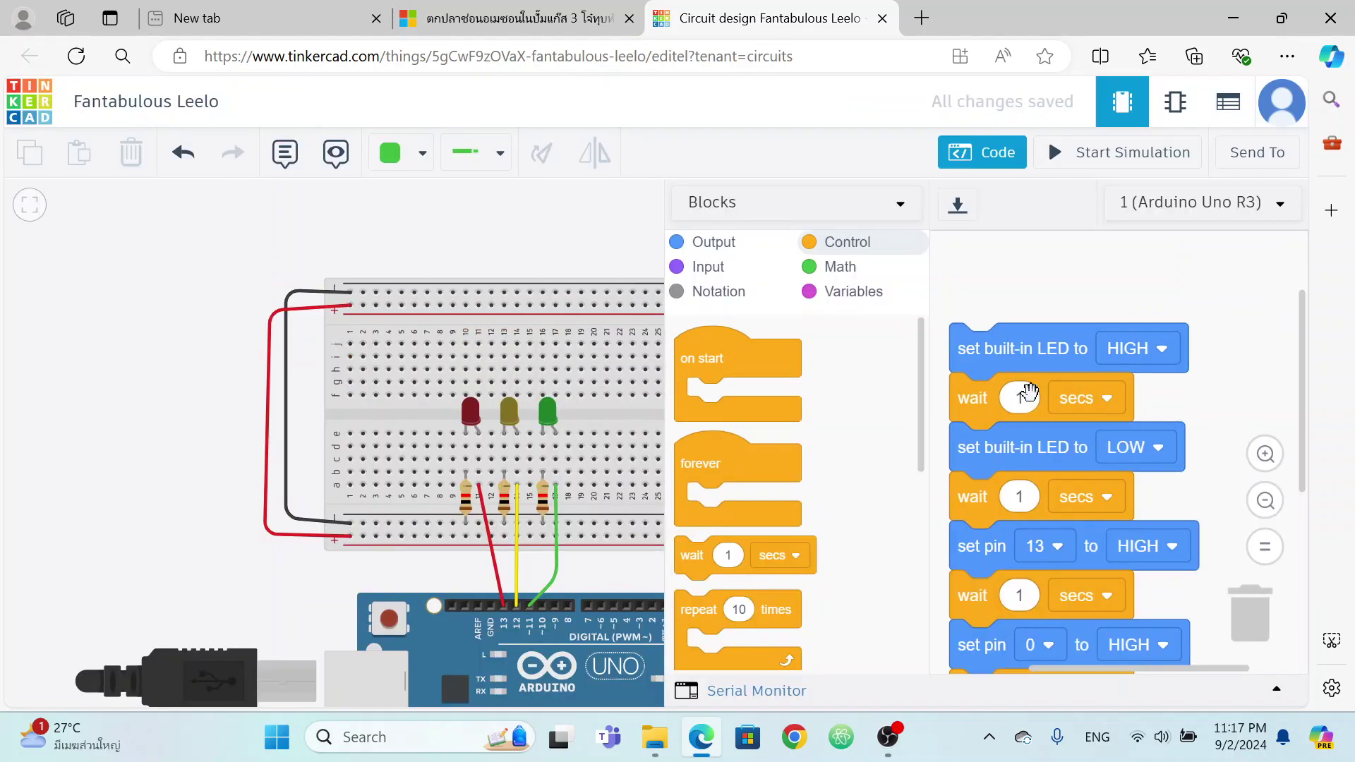
{"action": "left_click_drag", "start_coordinate": [1229, 434], "coordinate": [1230, 293]}
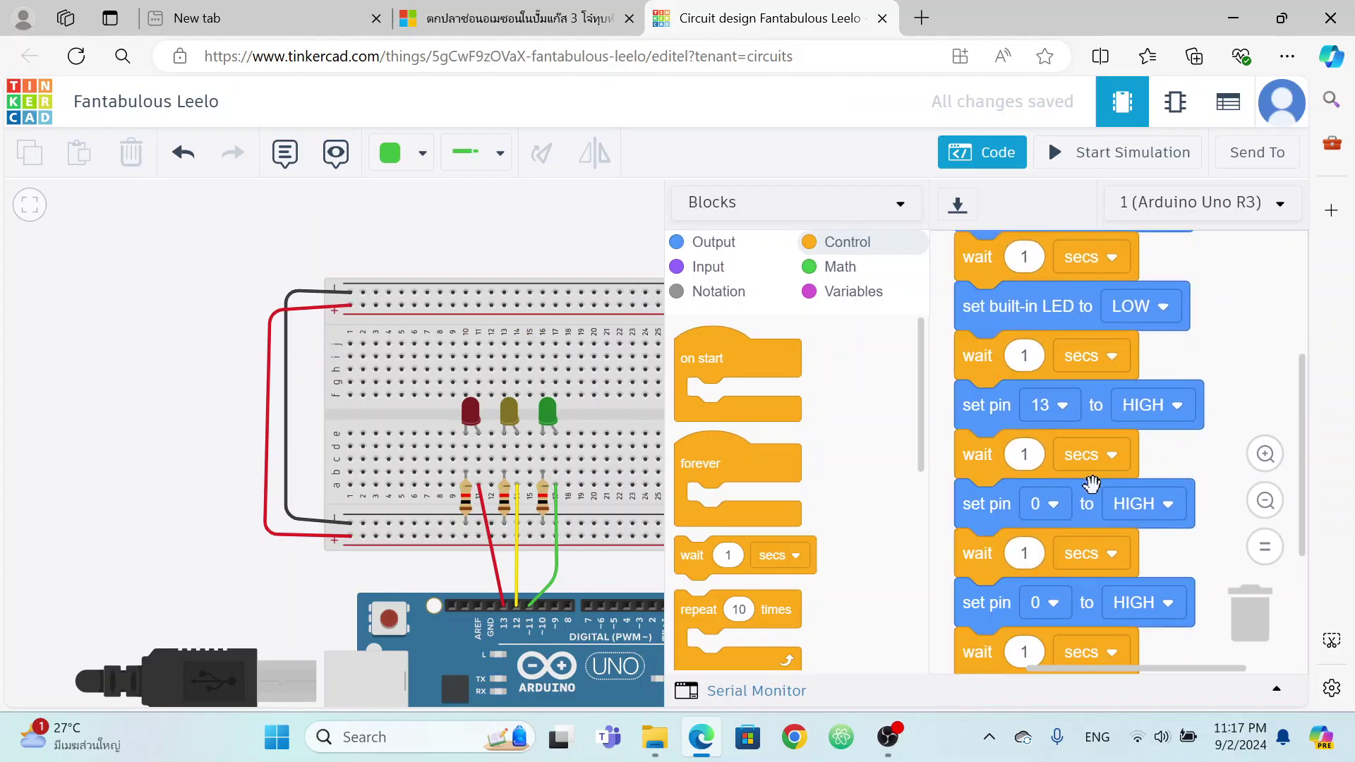
{"action": "left_click", "coordinate": [1055, 501]}
{"action": "left_click", "coordinate": [1030, 615]}
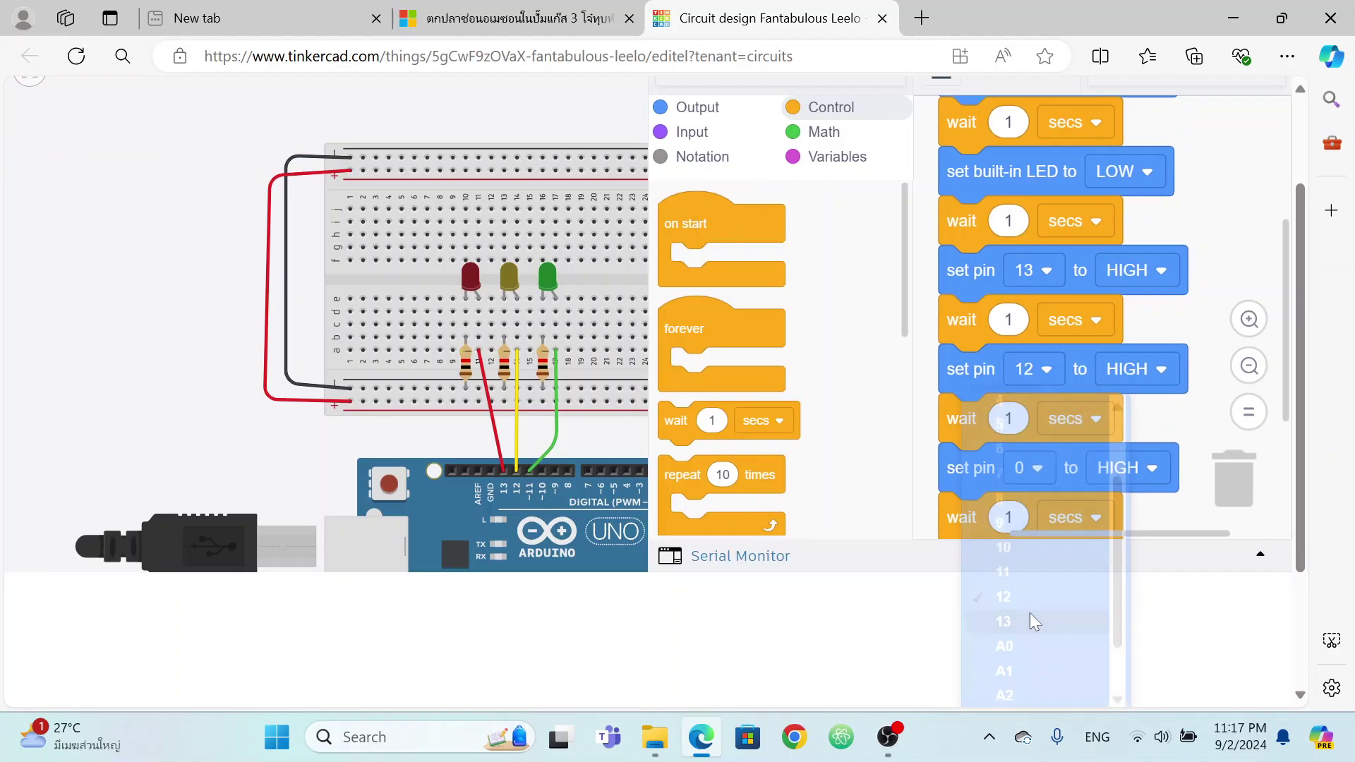
{"action": "left_click", "coordinate": [1055, 606]}
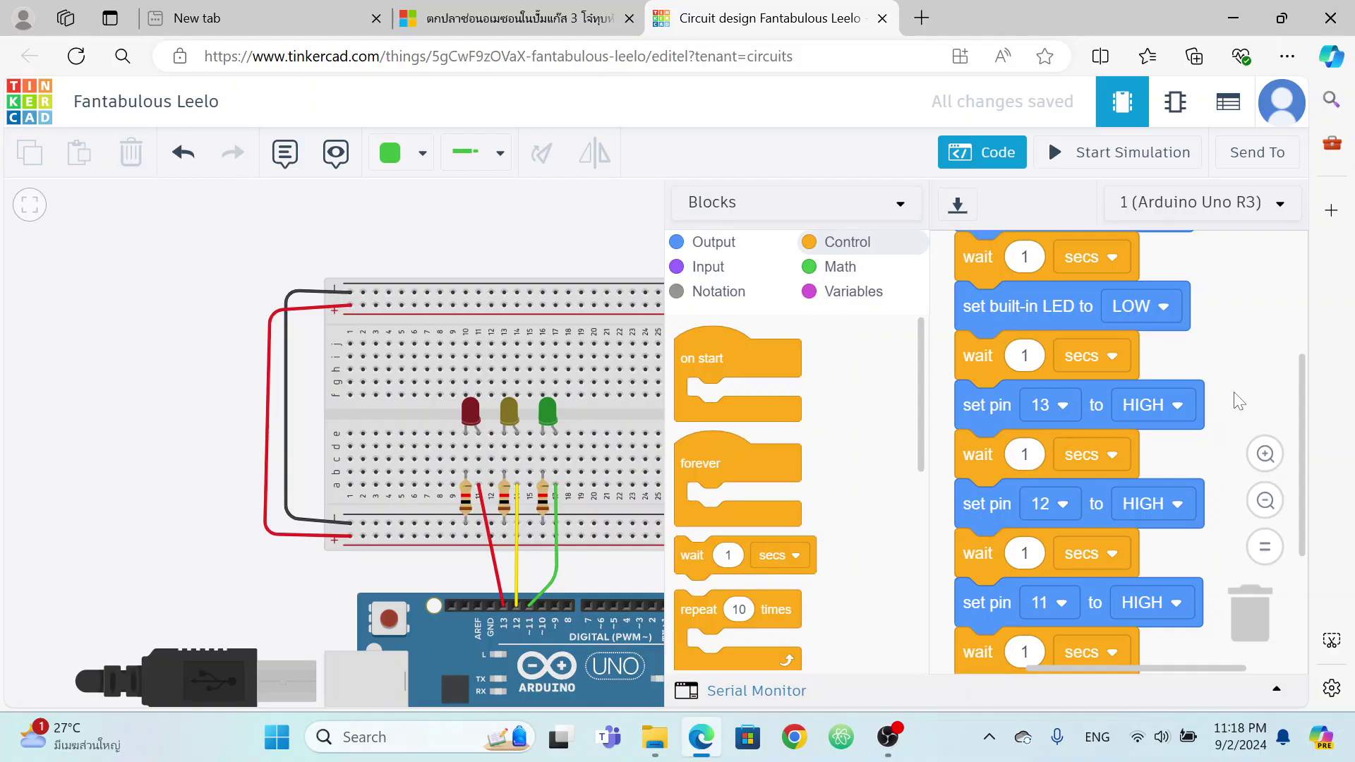
Duplicate the whole pin 13, 12 and 11 sequence with its waits and attach the copy below the original.
{"action": "scroll", "coordinate": [1226, 421], "scroll_direction": "down", "scroll_amount": 3}
{"action": "scroll", "coordinate": [1226, 422], "scroll_direction": "up", "scroll_amount": 2}
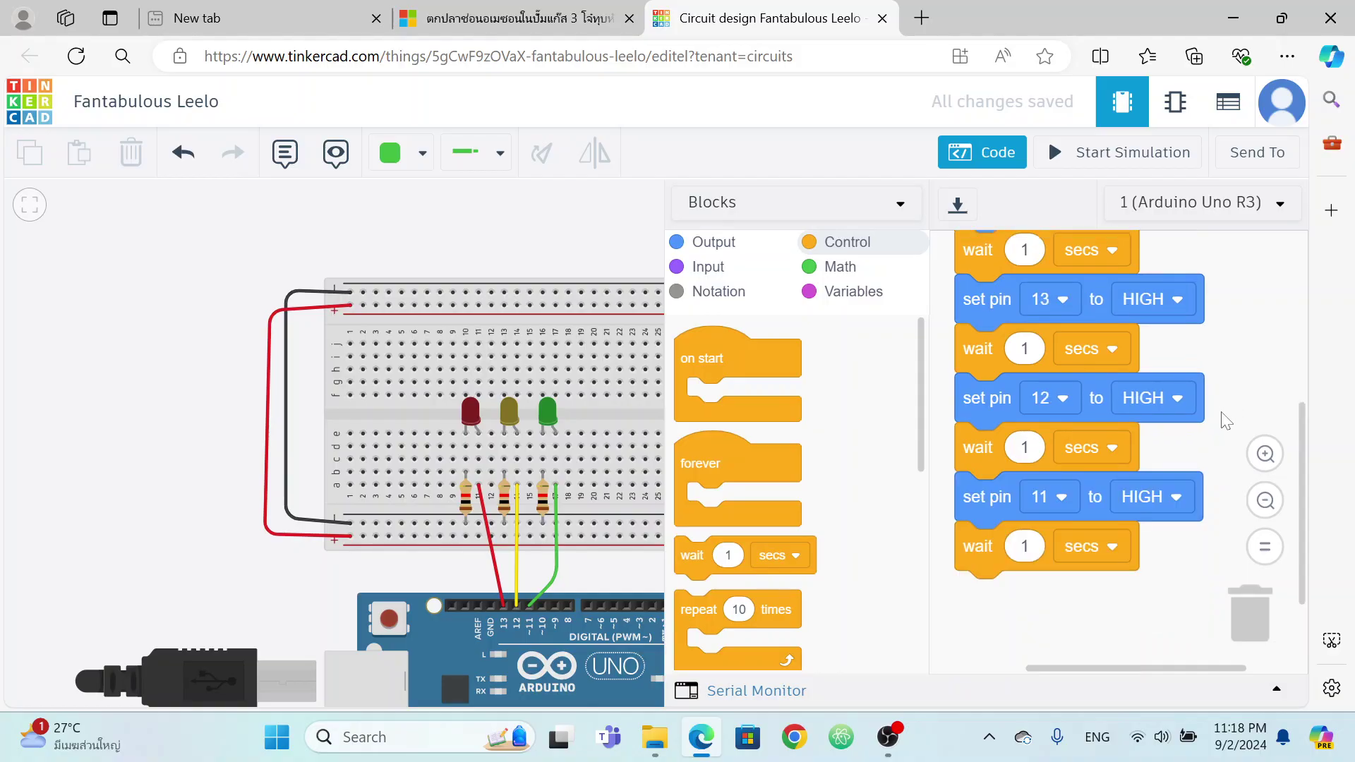
{"action": "scroll", "coordinate": [1226, 421], "scroll_direction": "up", "scroll_amount": 2}
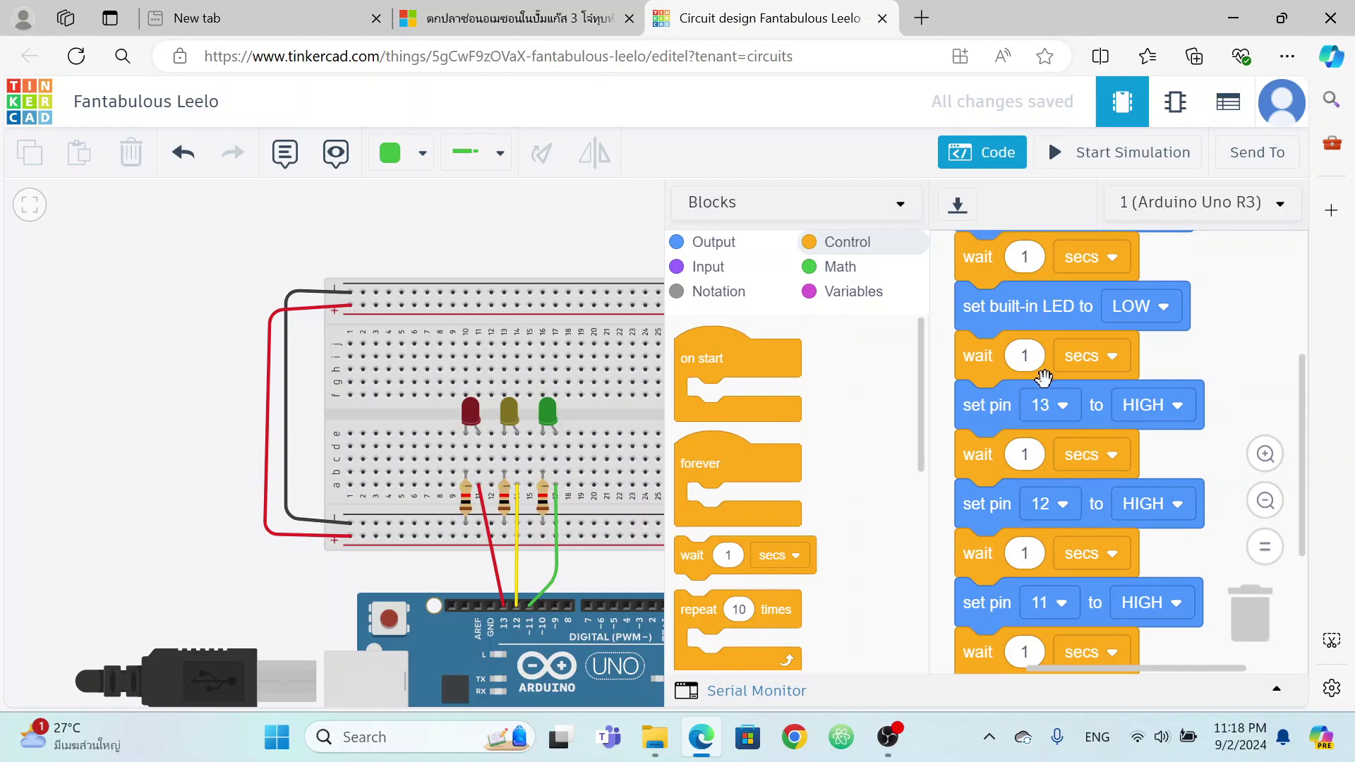
{"action": "right_click", "coordinate": [996, 409]}
{"action": "left_click", "coordinate": [1030, 425]}
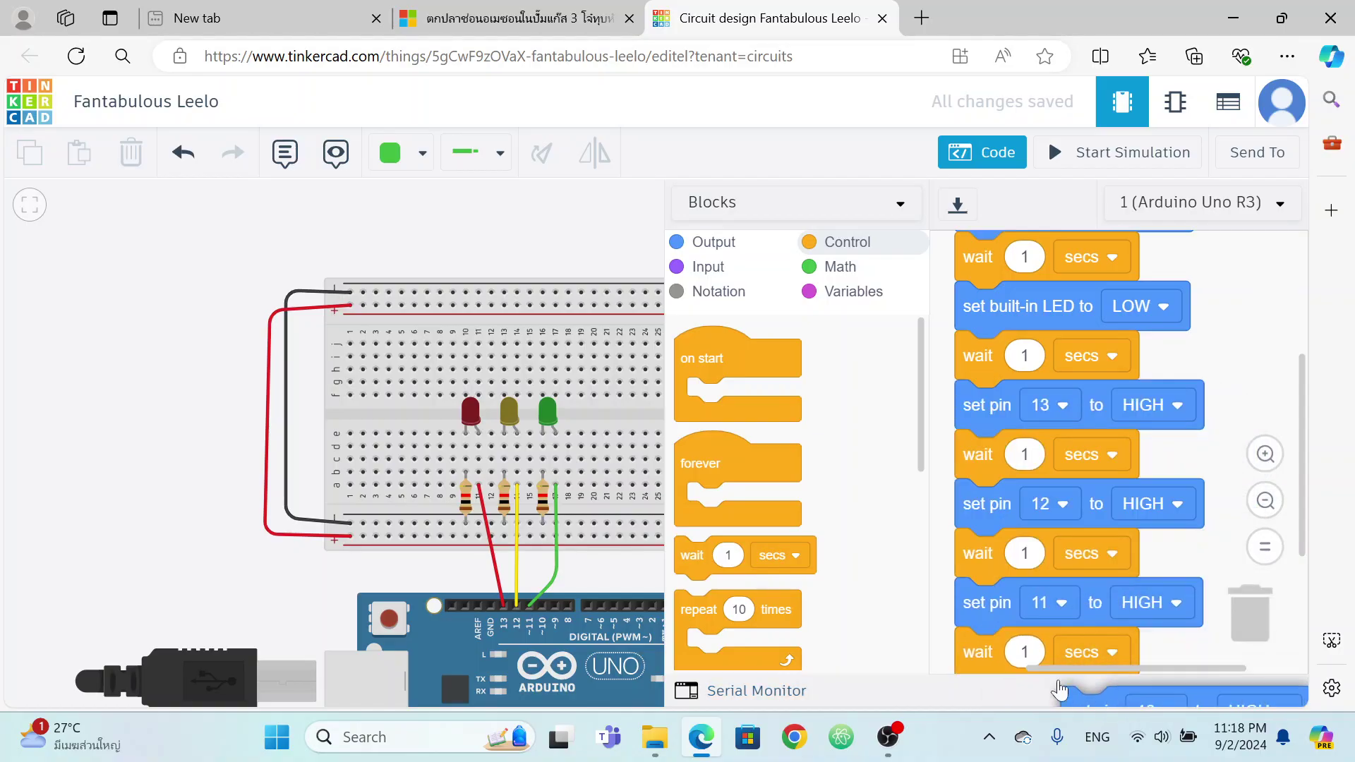
{"action": "left_click", "coordinate": [1074, 565]}
{"action": "scroll", "coordinate": [1071, 542], "scroll_direction": "down", "scroll_amount": 3}
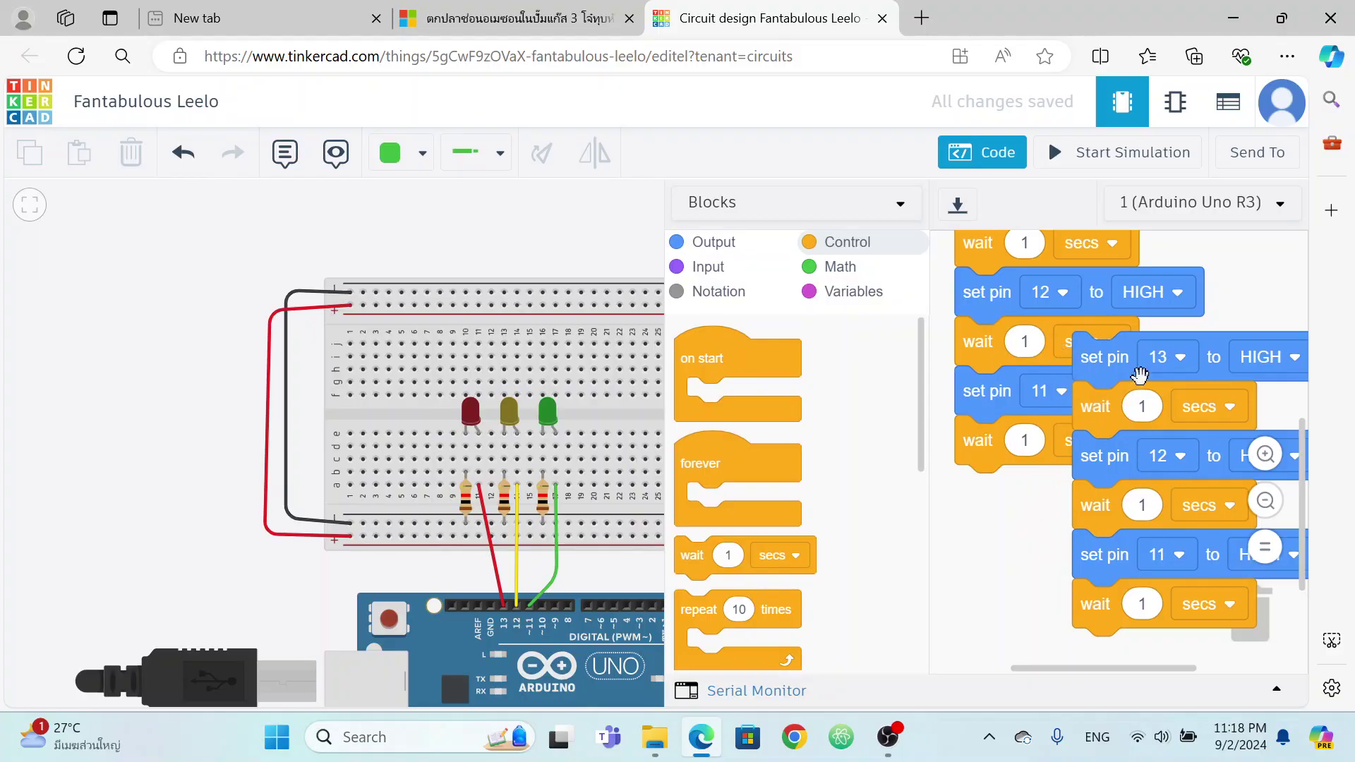
{"action": "left_click_drag", "start_coordinate": [1119, 360], "coordinate": [1004, 492]}
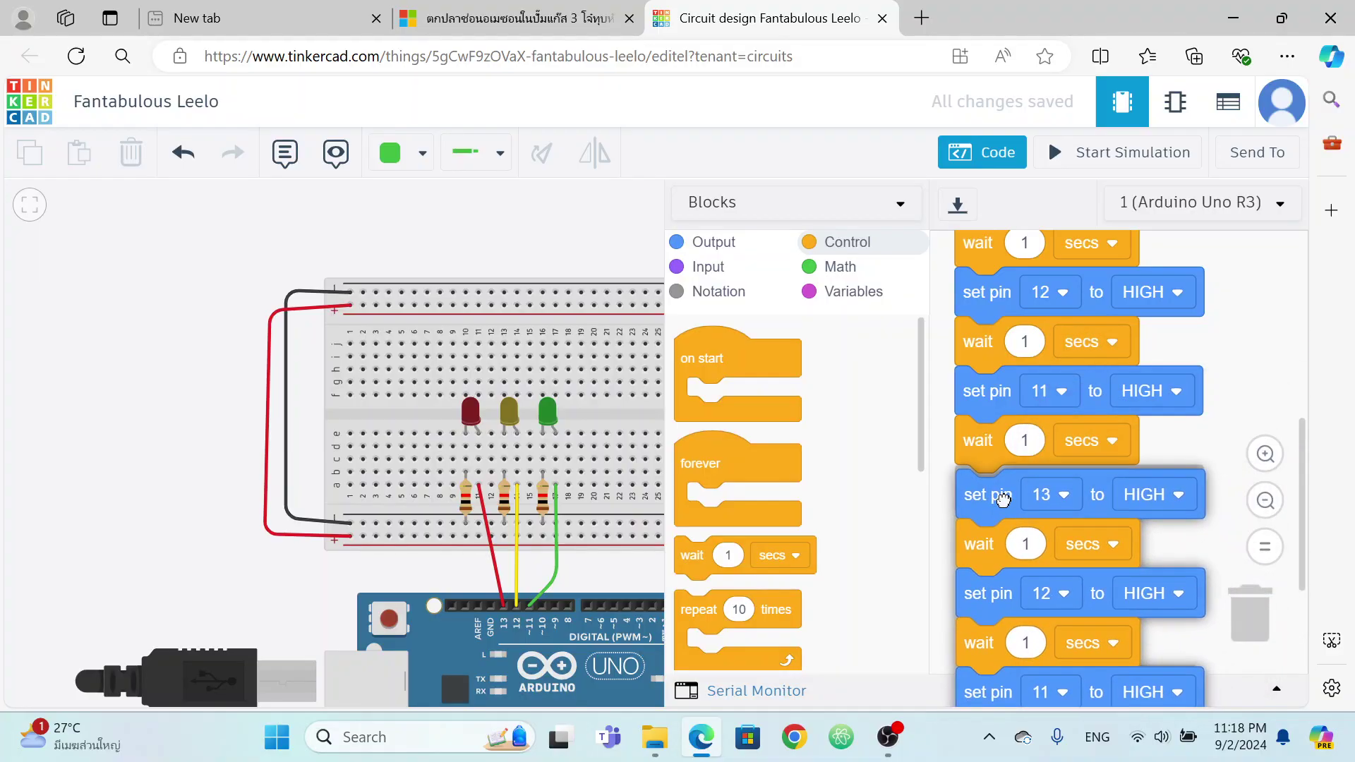
Change the second set pin block to pin 13 and LOW.
{"action": "scroll", "coordinate": [1222, 442], "scroll_direction": "up", "scroll_amount": 5}
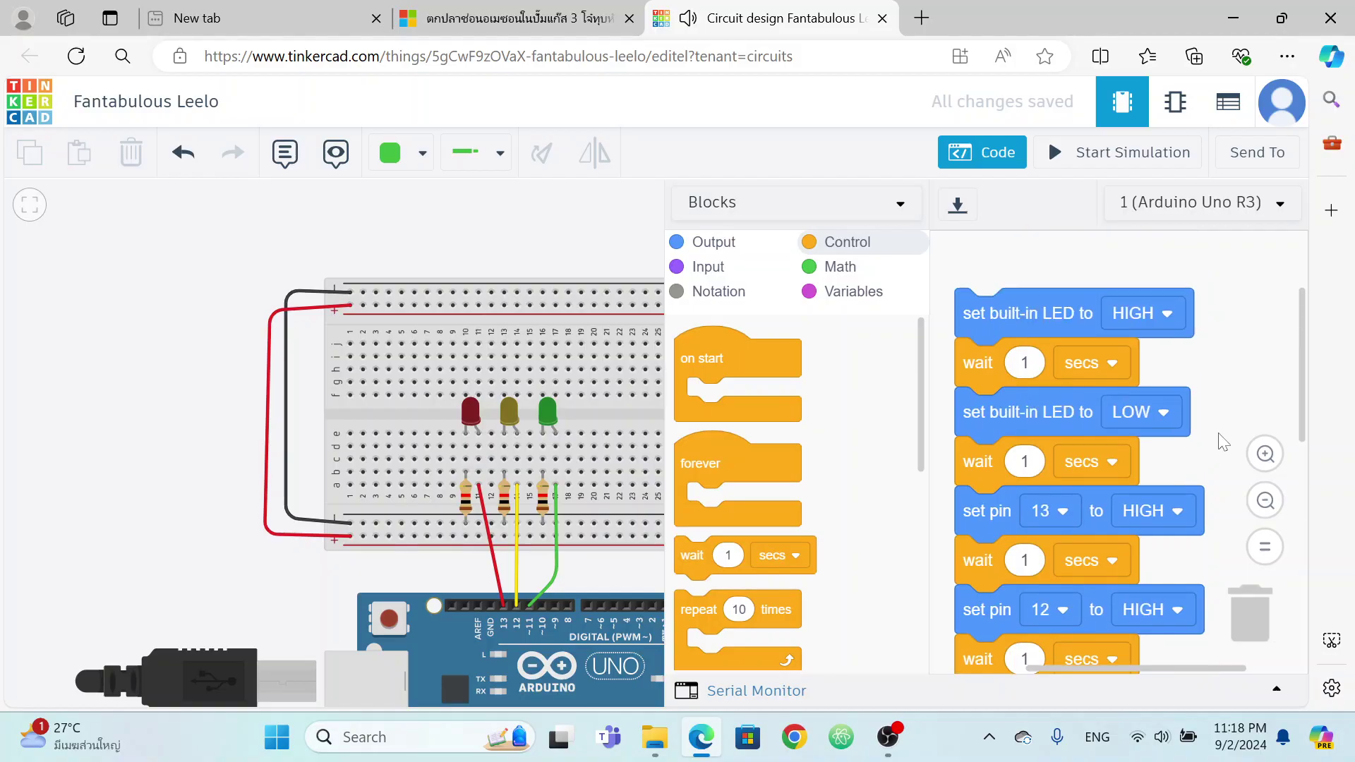
{"action": "scroll", "coordinate": [1298, 360], "scroll_direction": "down", "scroll_amount": 2}
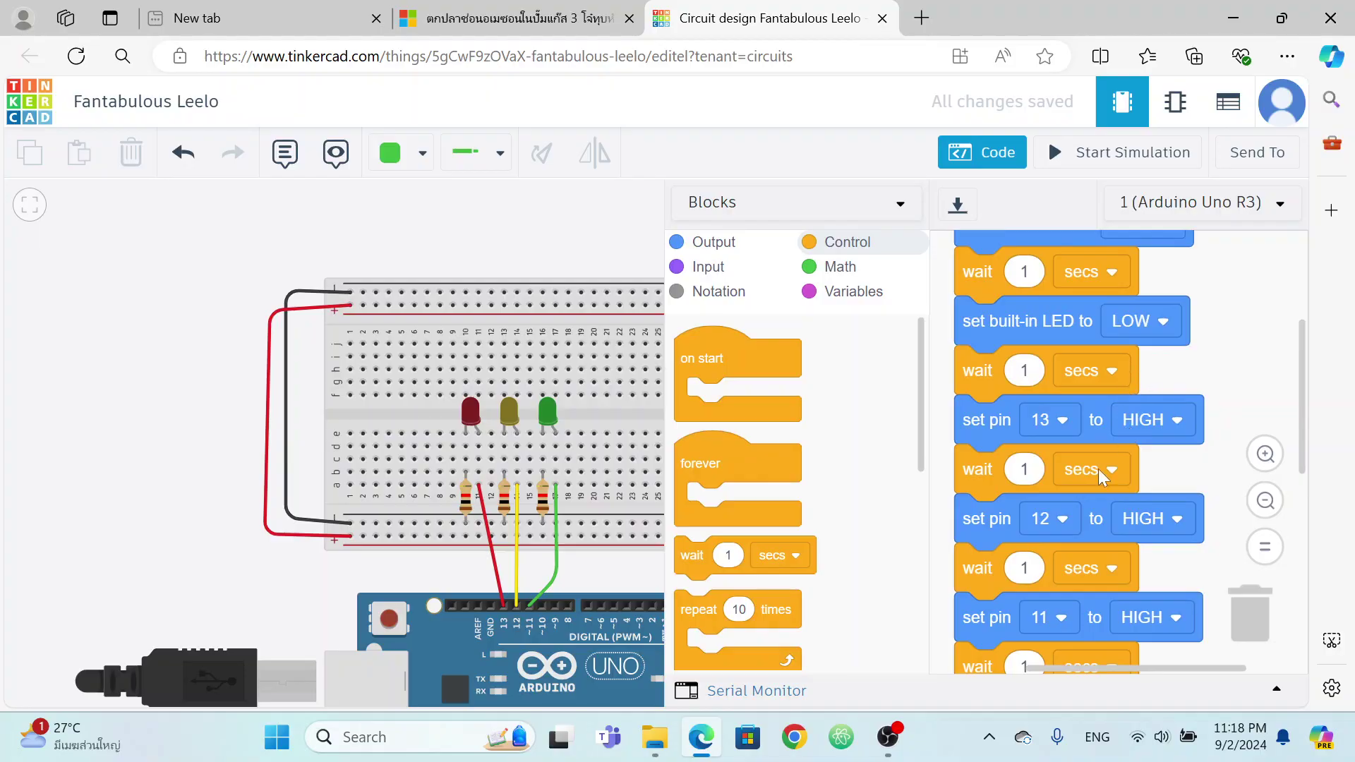
{"action": "left_click", "coordinate": [1064, 519]}
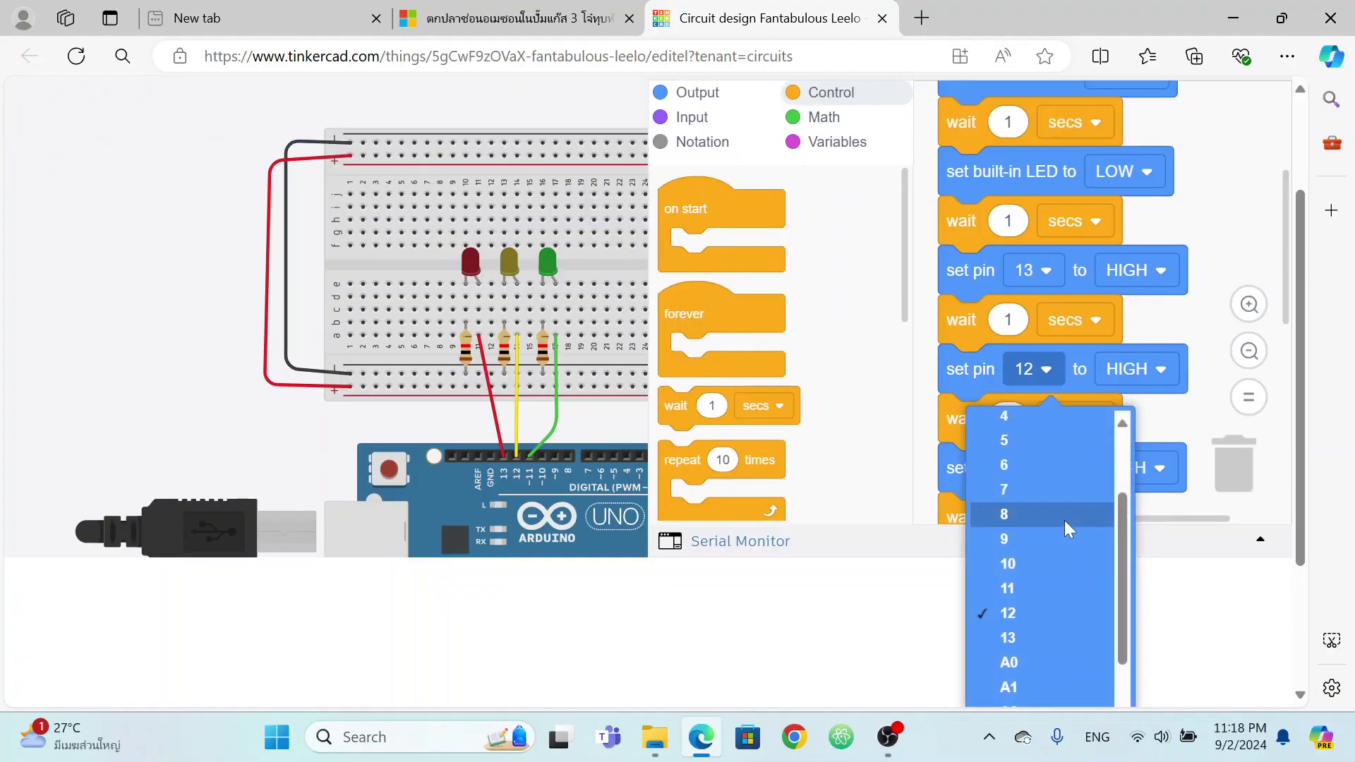
{"action": "left_click", "coordinate": [1031, 631]}
{"action": "left_click", "coordinate": [1174, 518]}
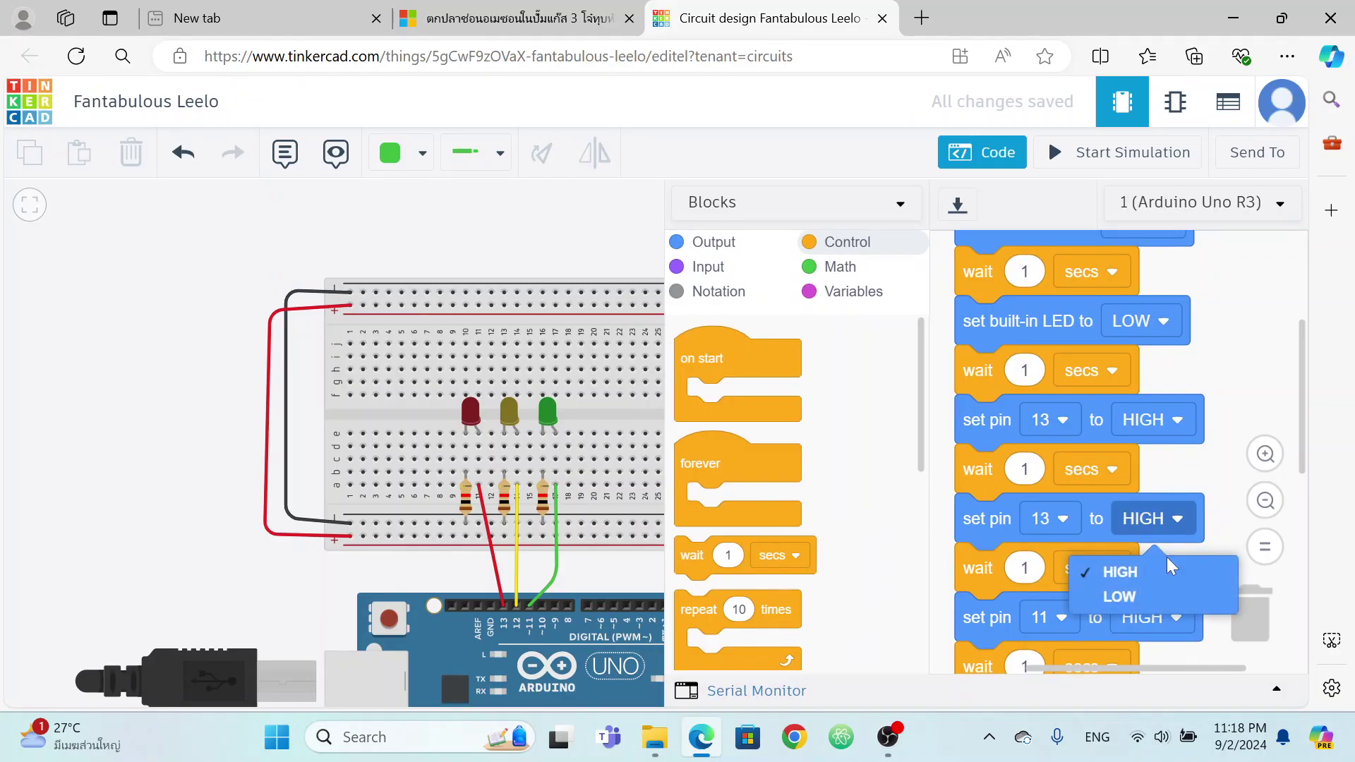
{"action": "left_click", "coordinate": [1154, 595]}
Change the third and fourth set pin blocks to pin 12, and set the fourth one to LOW.
{"action": "left_click_drag", "start_coordinate": [1242, 487], "coordinate": [1226, 400]}
{"action": "left_click", "coordinate": [1058, 532]}
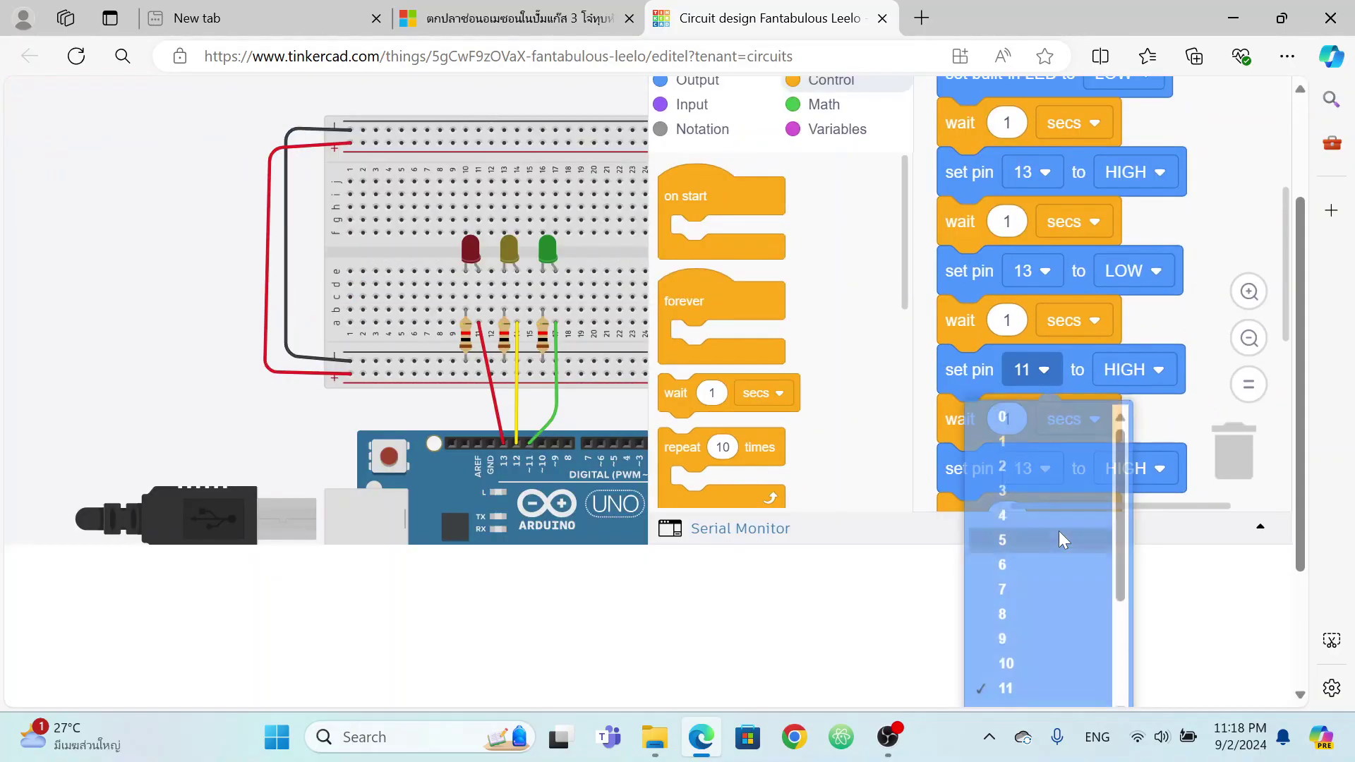
{"action": "scroll", "coordinate": [1034, 670], "scroll_direction": "down", "scroll_amount": 3}
{"action": "left_click", "coordinate": [1018, 543]}
{"action": "left_click", "coordinate": [1052, 625]}
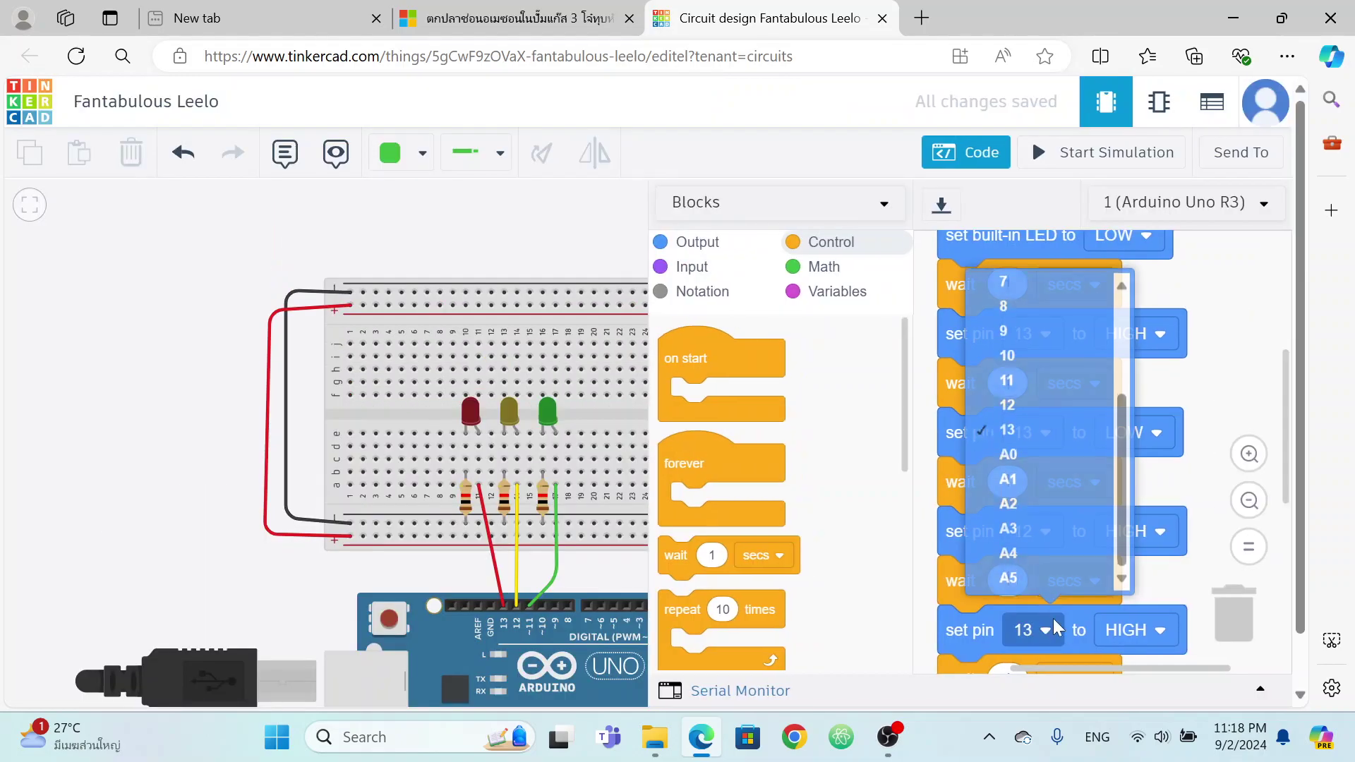
{"action": "left_click", "coordinate": [1026, 403]}
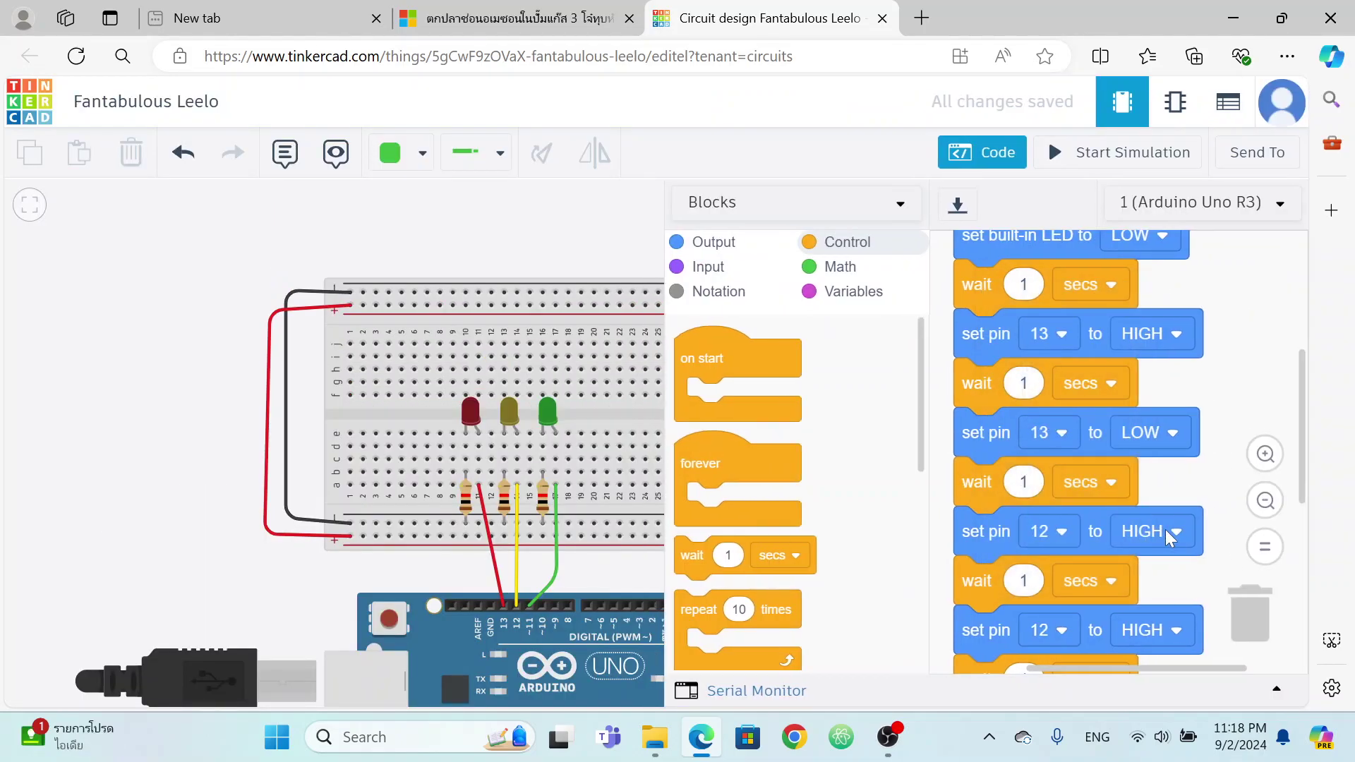
{"action": "left_click", "coordinate": [1174, 630]}
{"action": "left_click", "coordinate": [1150, 577]}
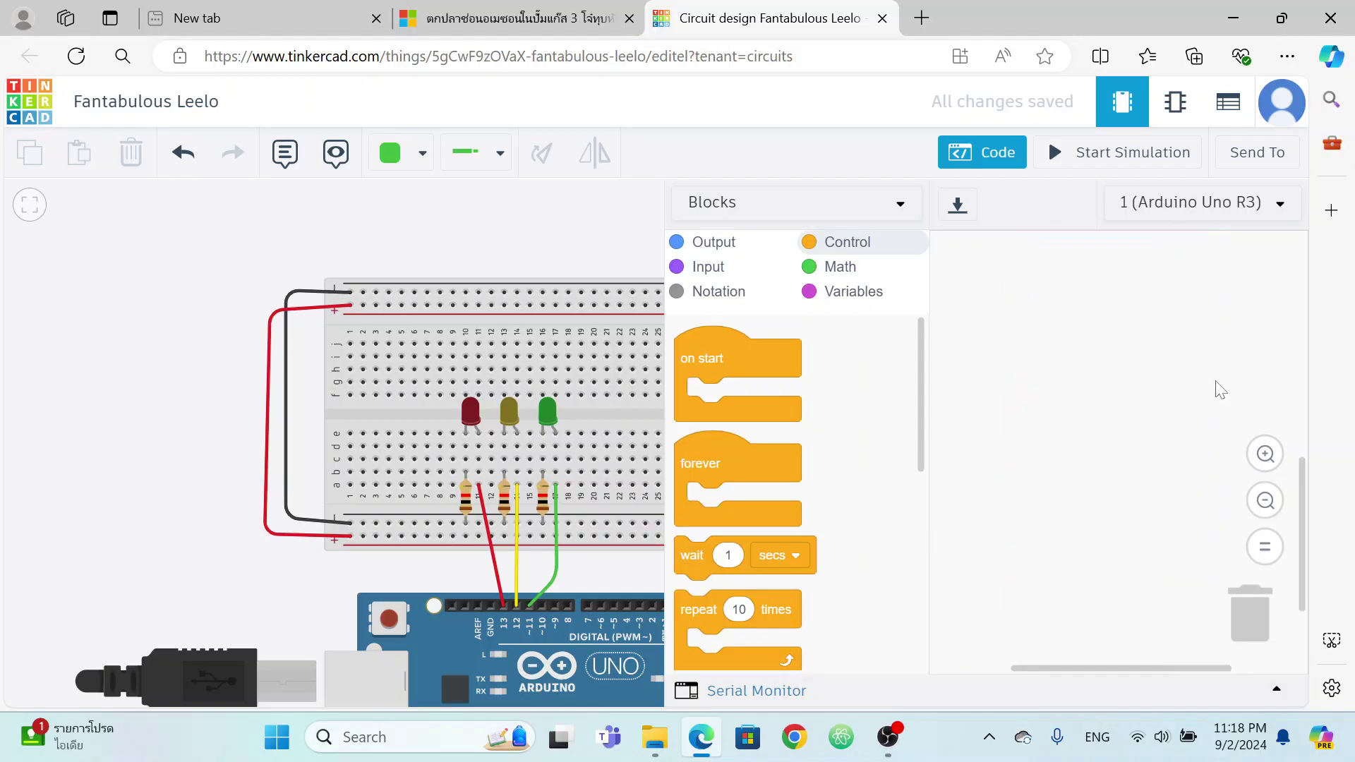
Change the fifth set pin block to pin 11 and set the sixth block, for pin 11, to LOW.
{"action": "left_click", "coordinate": [1082, 404]}
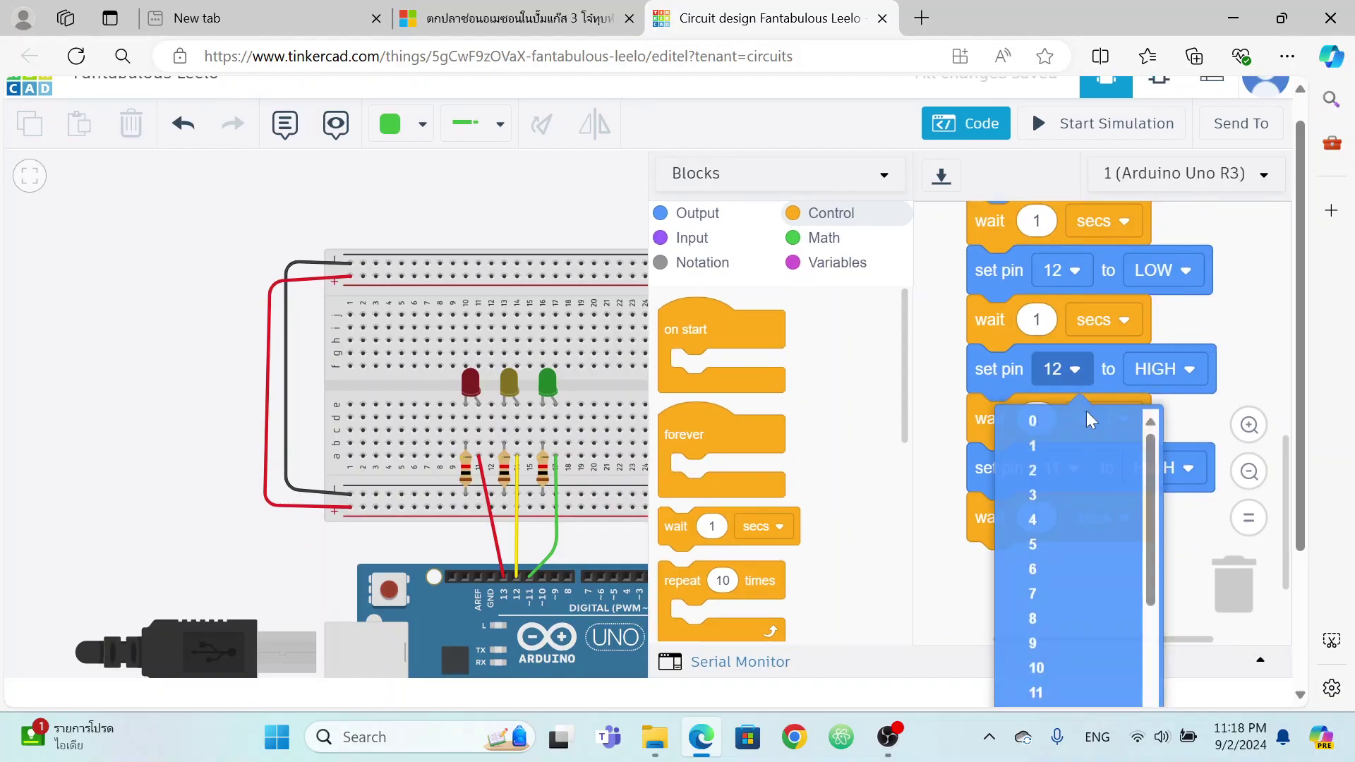
{"action": "left_click", "coordinate": [1047, 683]}
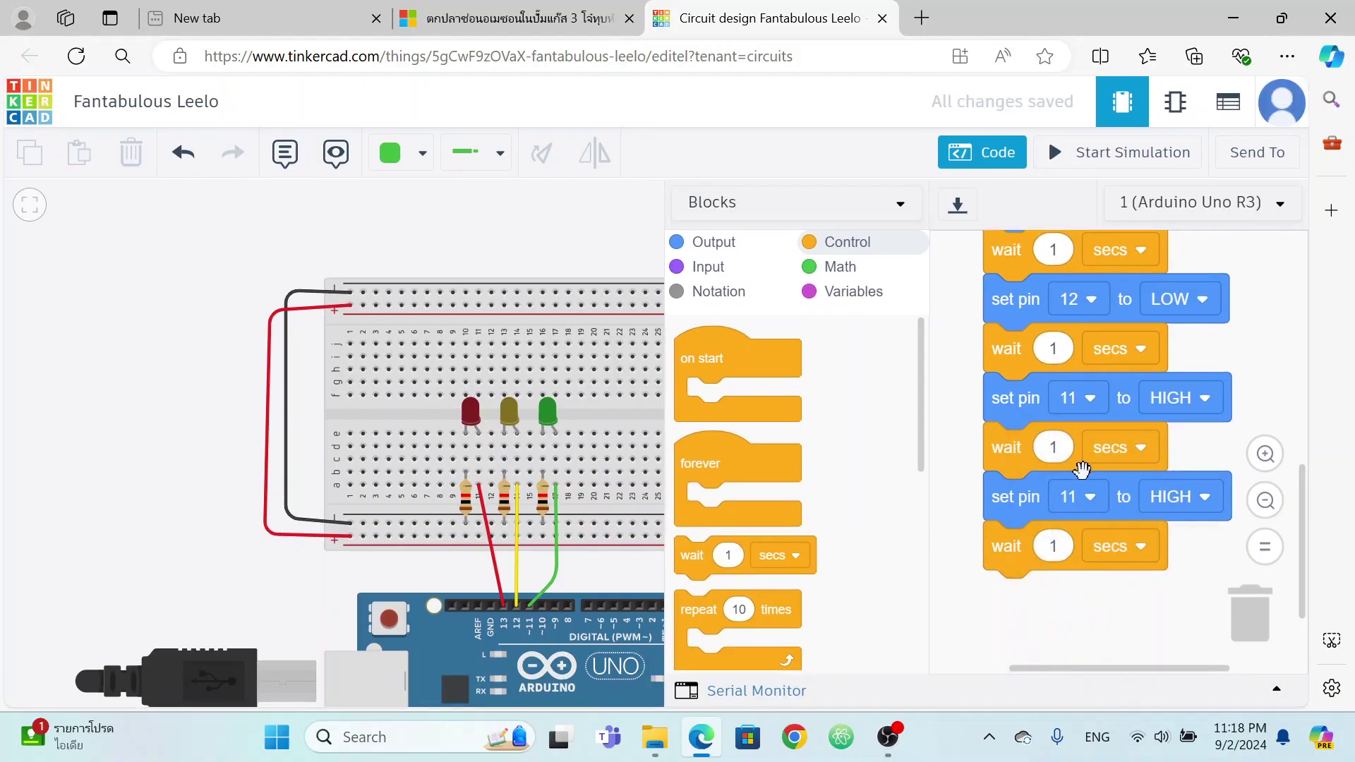
{"action": "left_click", "coordinate": [1209, 404]}
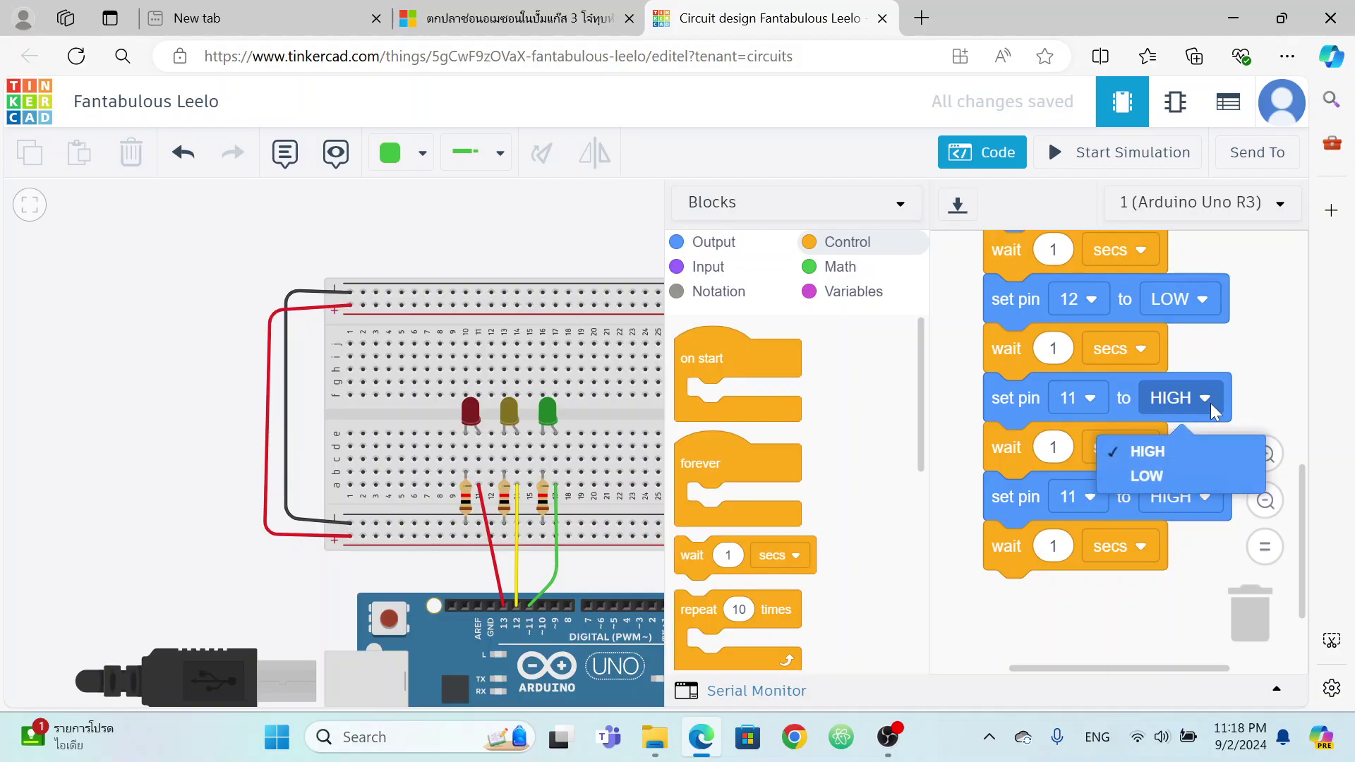
{"action": "left_click", "coordinate": [1209, 497]}
{"action": "left_click", "coordinate": [1172, 577]}
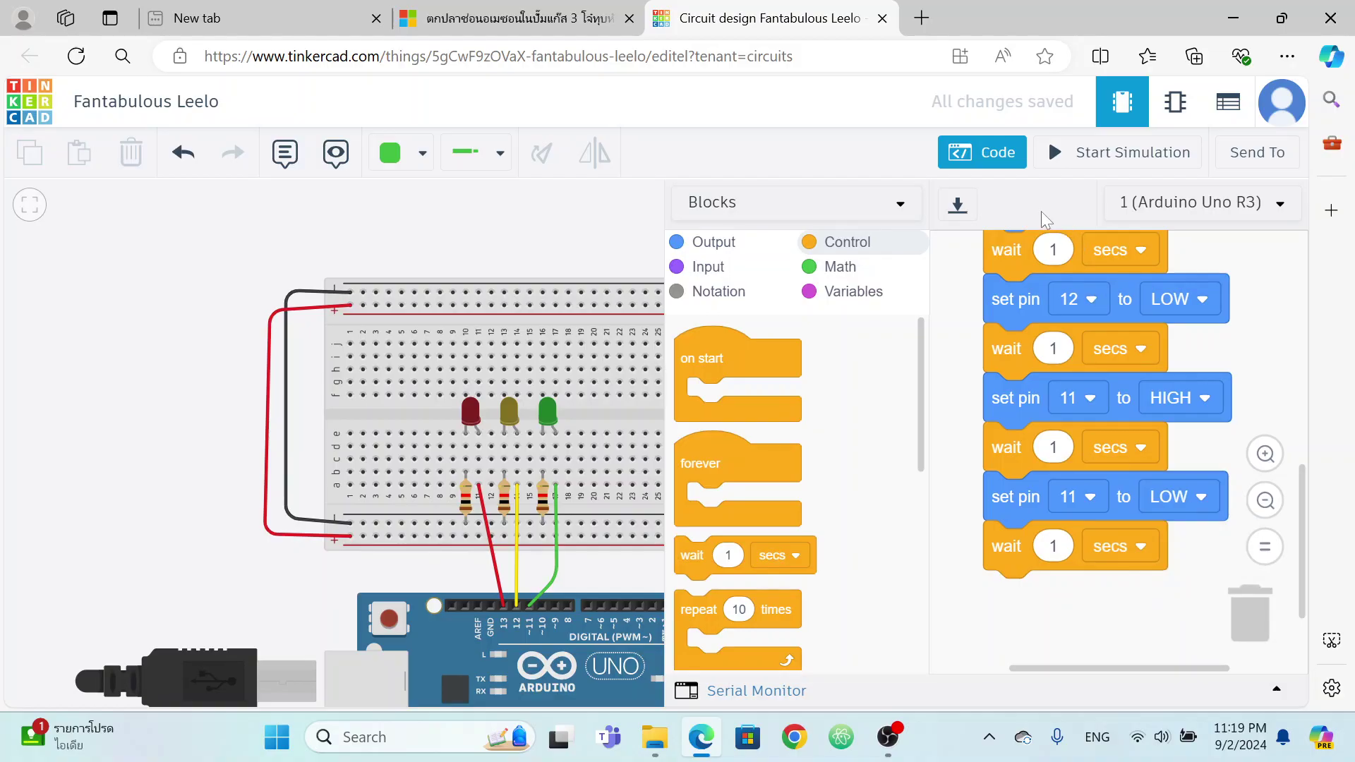
Switch the code editor to Blocks + Text mode and review the generated C++ code through the end of the loop.
{"action": "left_click", "coordinate": [984, 161]}
{"action": "left_click", "coordinate": [984, 157]}
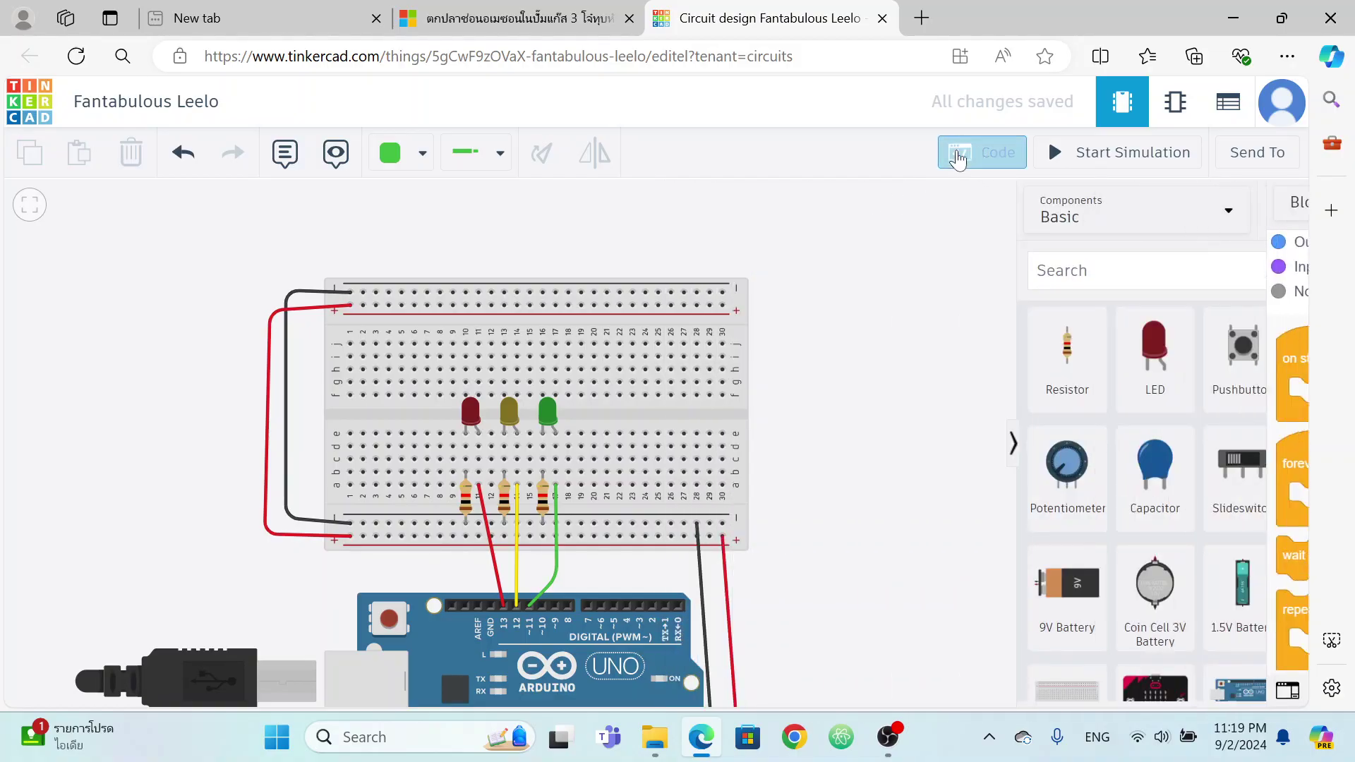
{"action": "left_click", "coordinate": [727, 203]}
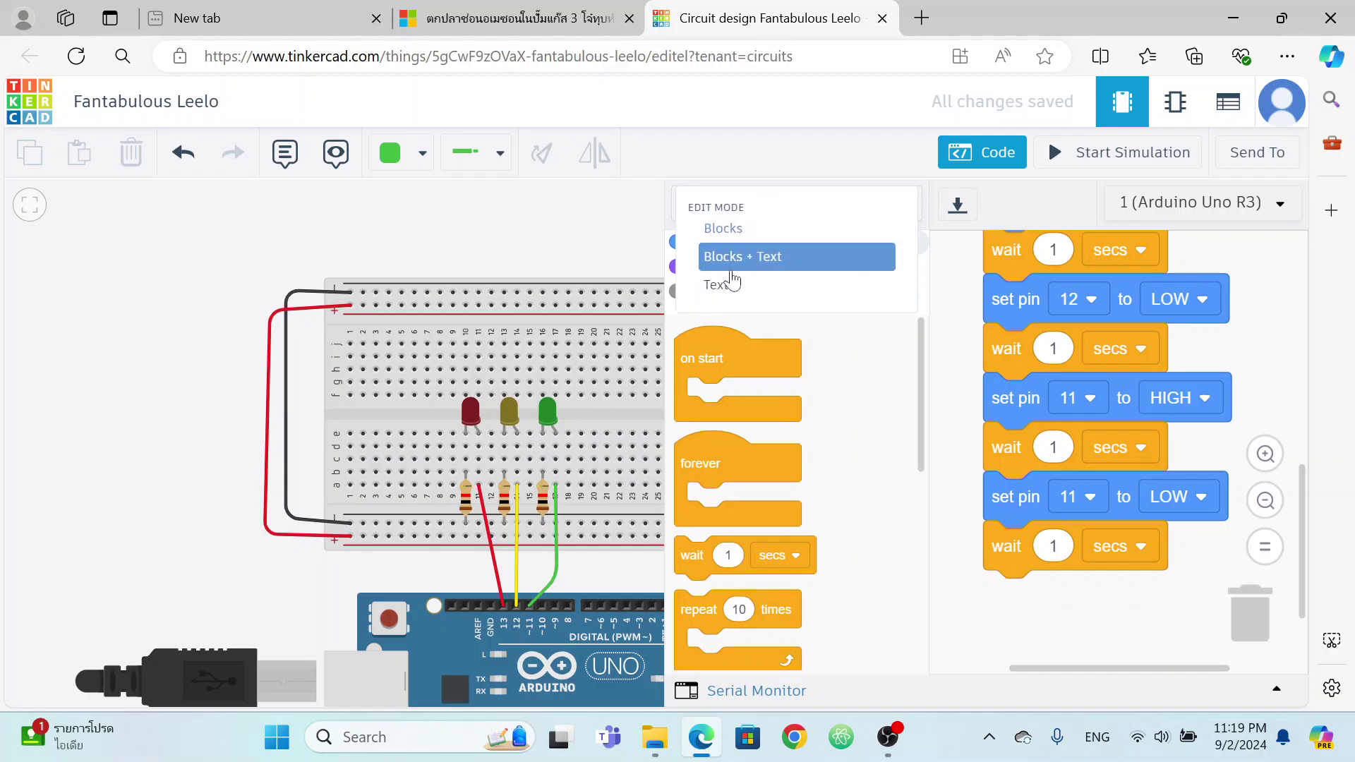
{"action": "left_click", "coordinate": [762, 270]}
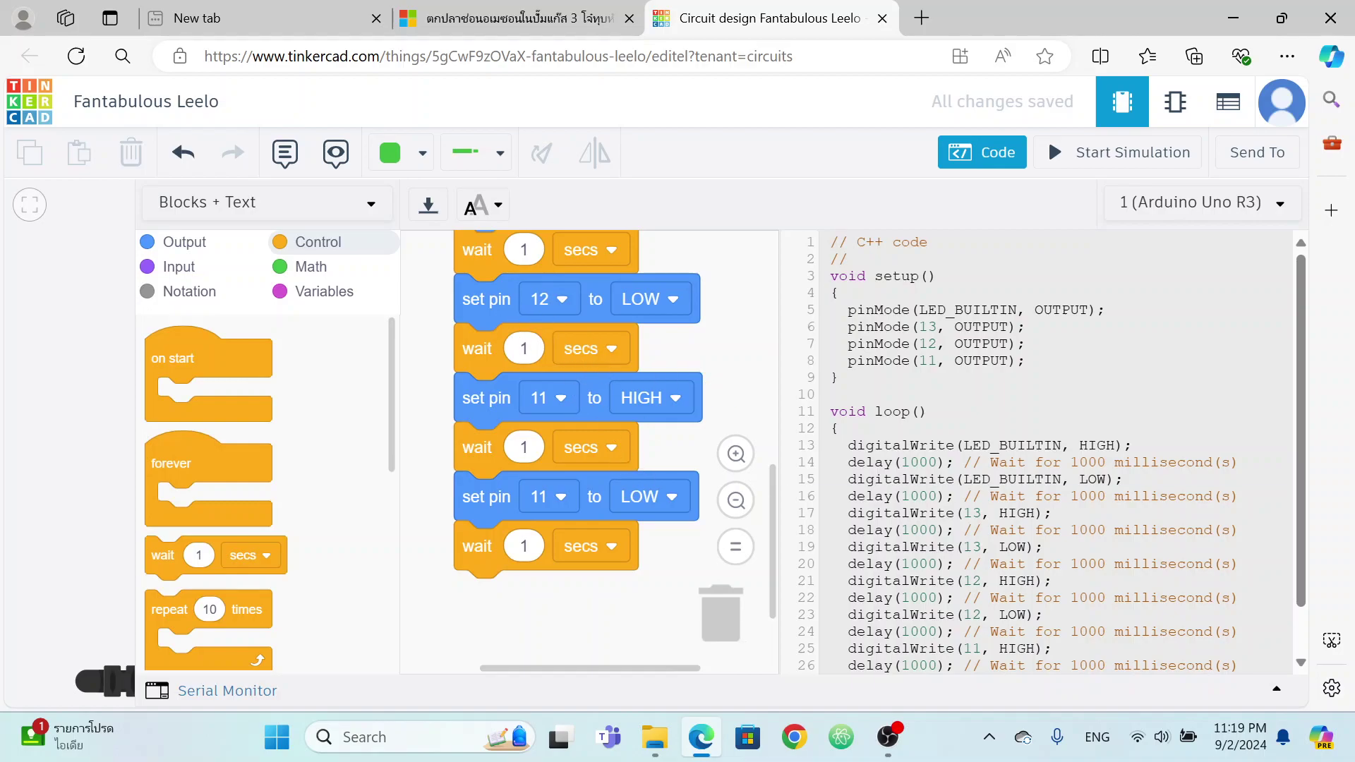
{"action": "scroll", "coordinate": [1030, 452], "scroll_direction": "down", "scroll_amount": 2}
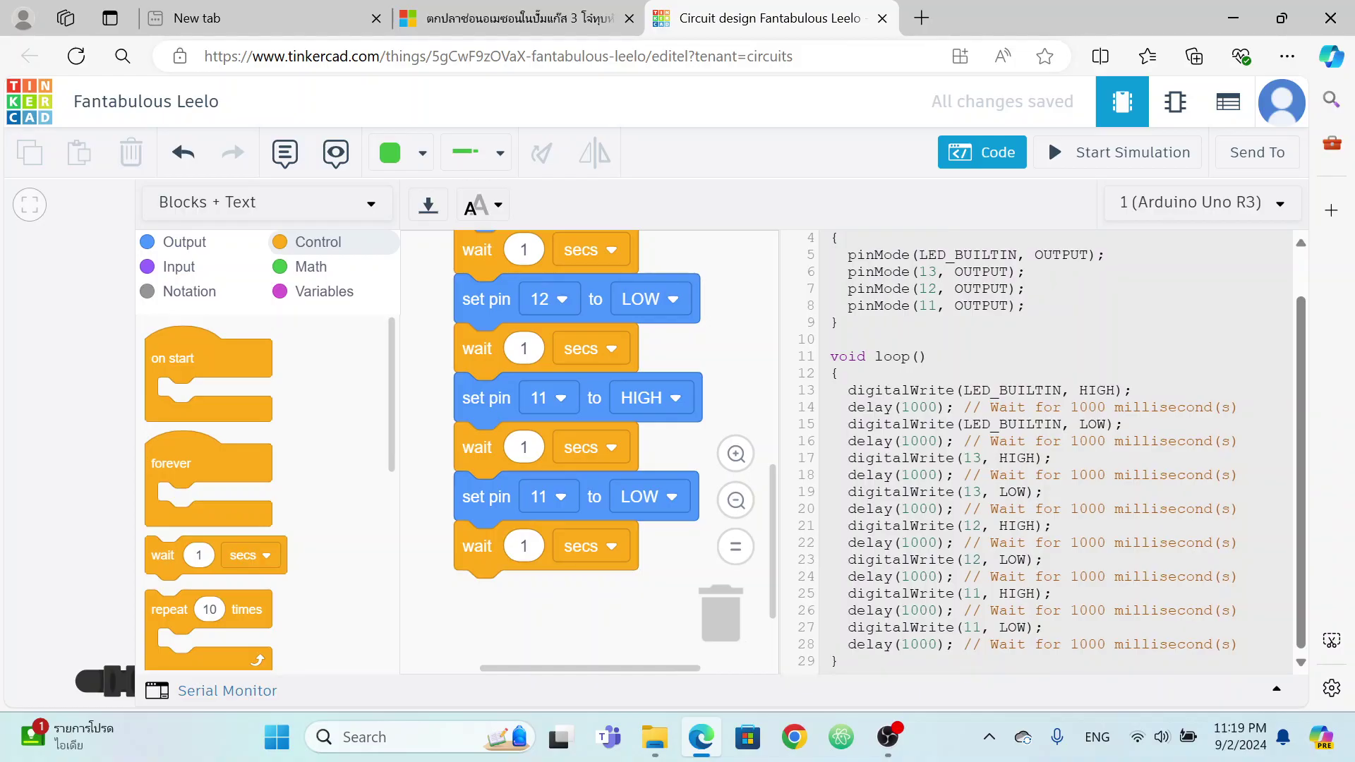
Hide the code editor, run the simulation to watch the three LEDs blink, and stop it.
{"action": "left_click", "coordinate": [970, 154]}
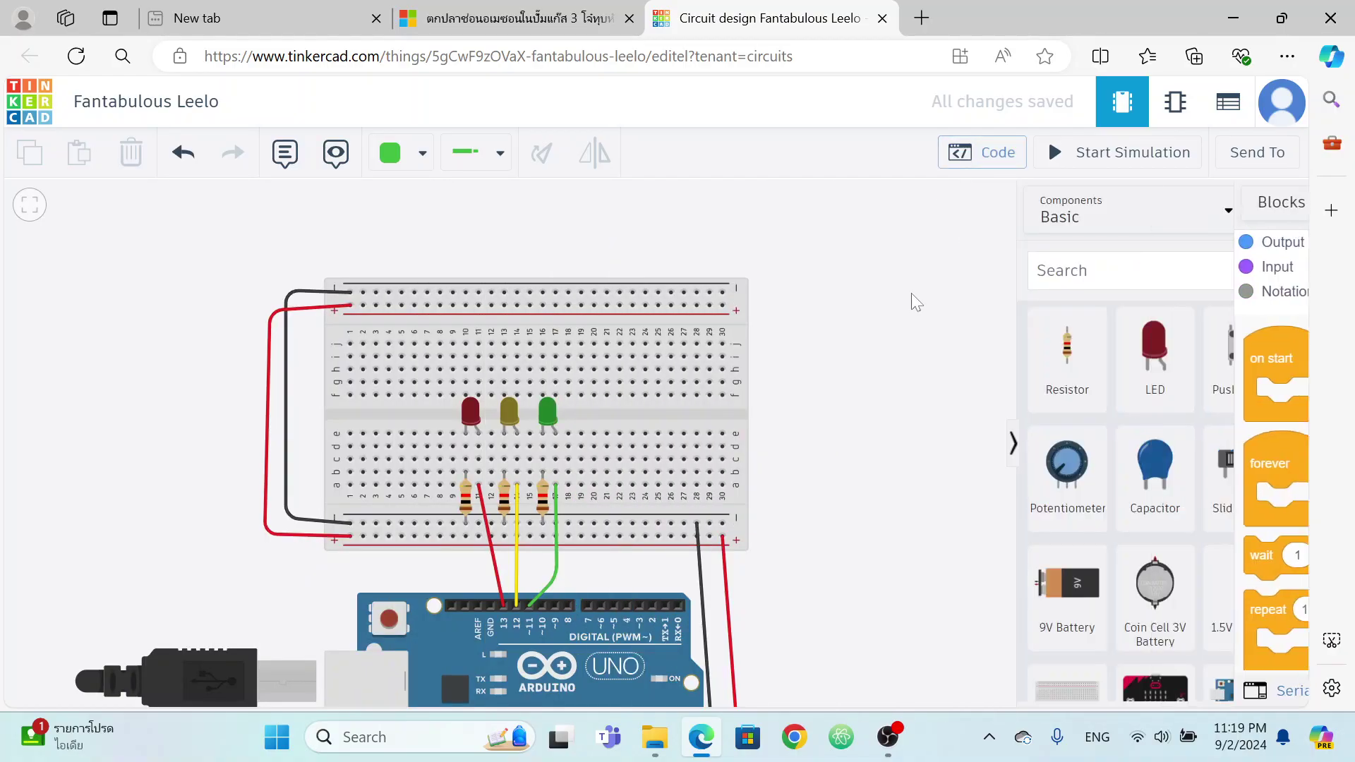
{"action": "left_click", "coordinate": [1096, 156]}
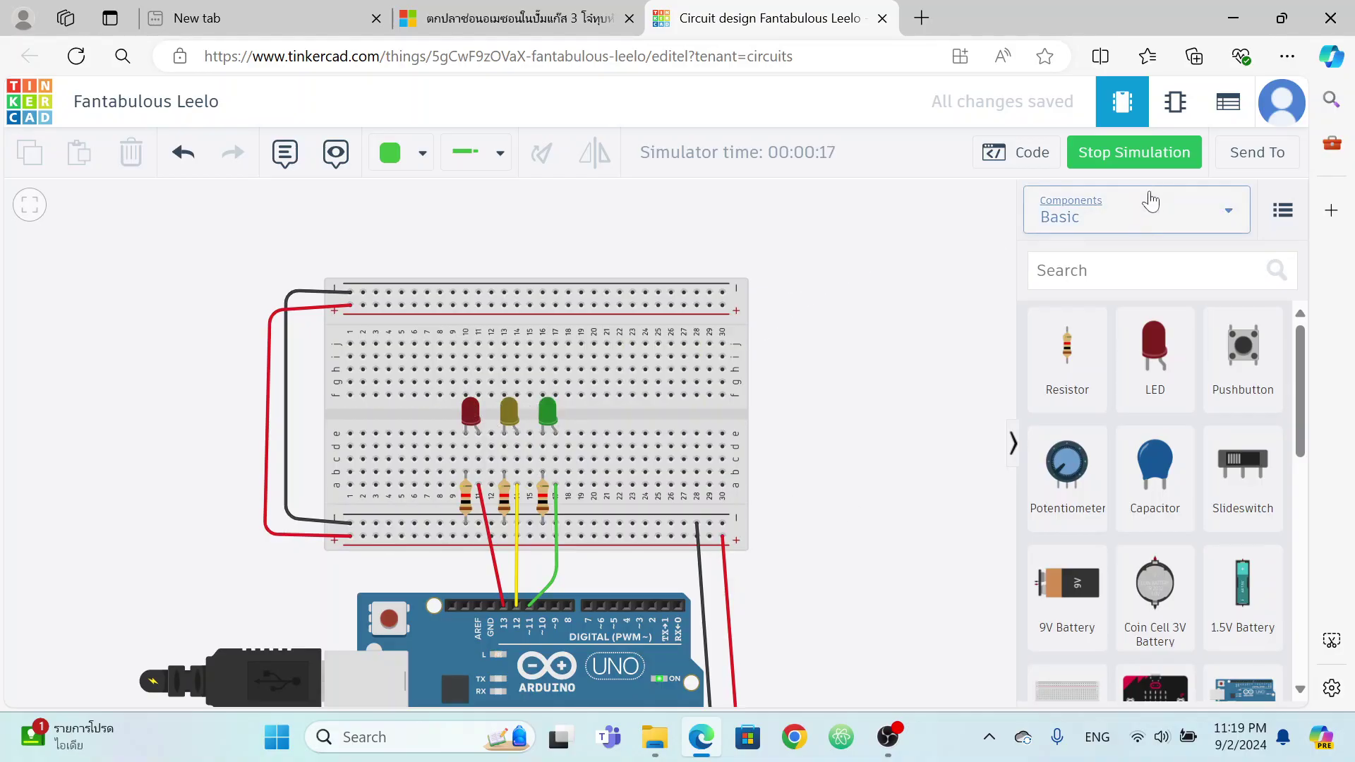
{"action": "left_click", "coordinate": [1124, 154]}
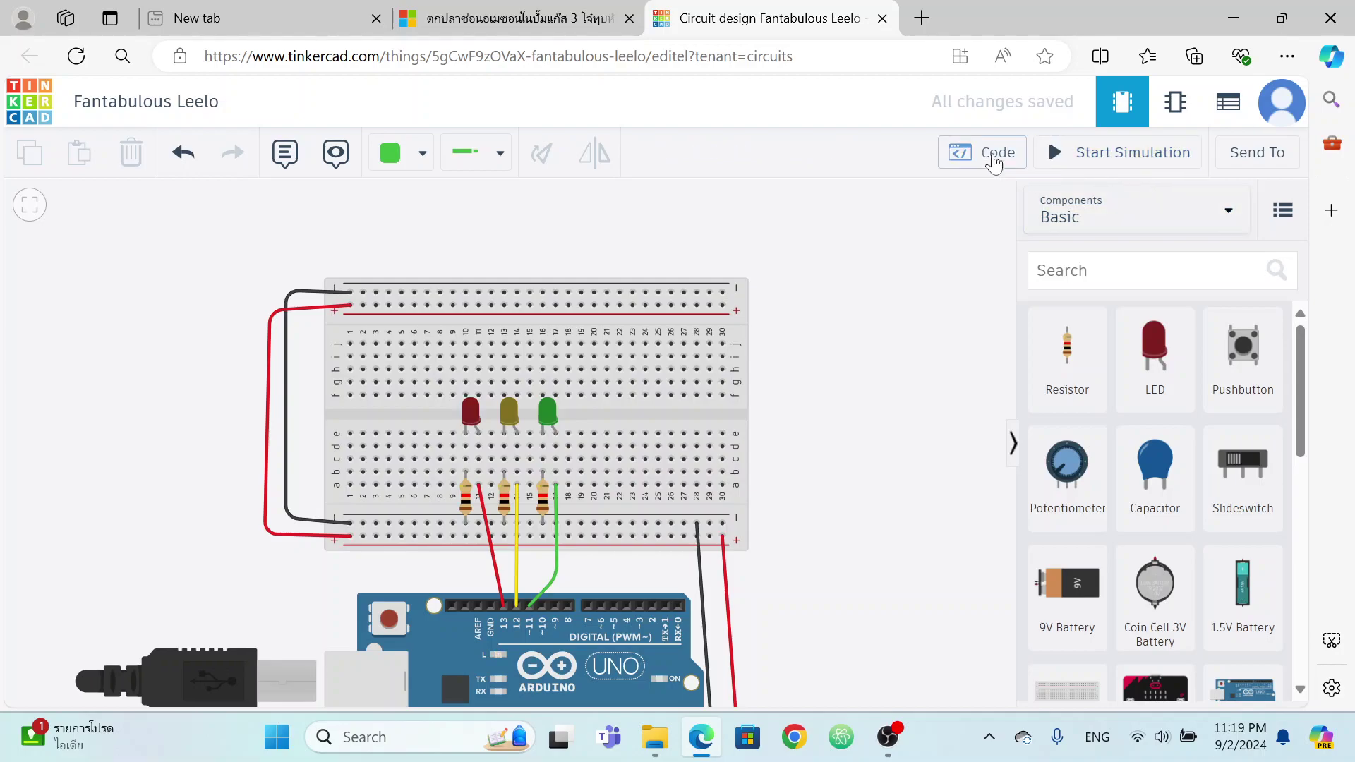
Reopen the code editor and delete the built-in LED HIGH block at the start of the program.
{"action": "left_click", "coordinate": [998, 155]}
{"action": "scroll", "coordinate": [754, 438], "scroll_direction": "up", "scroll_amount": 3}
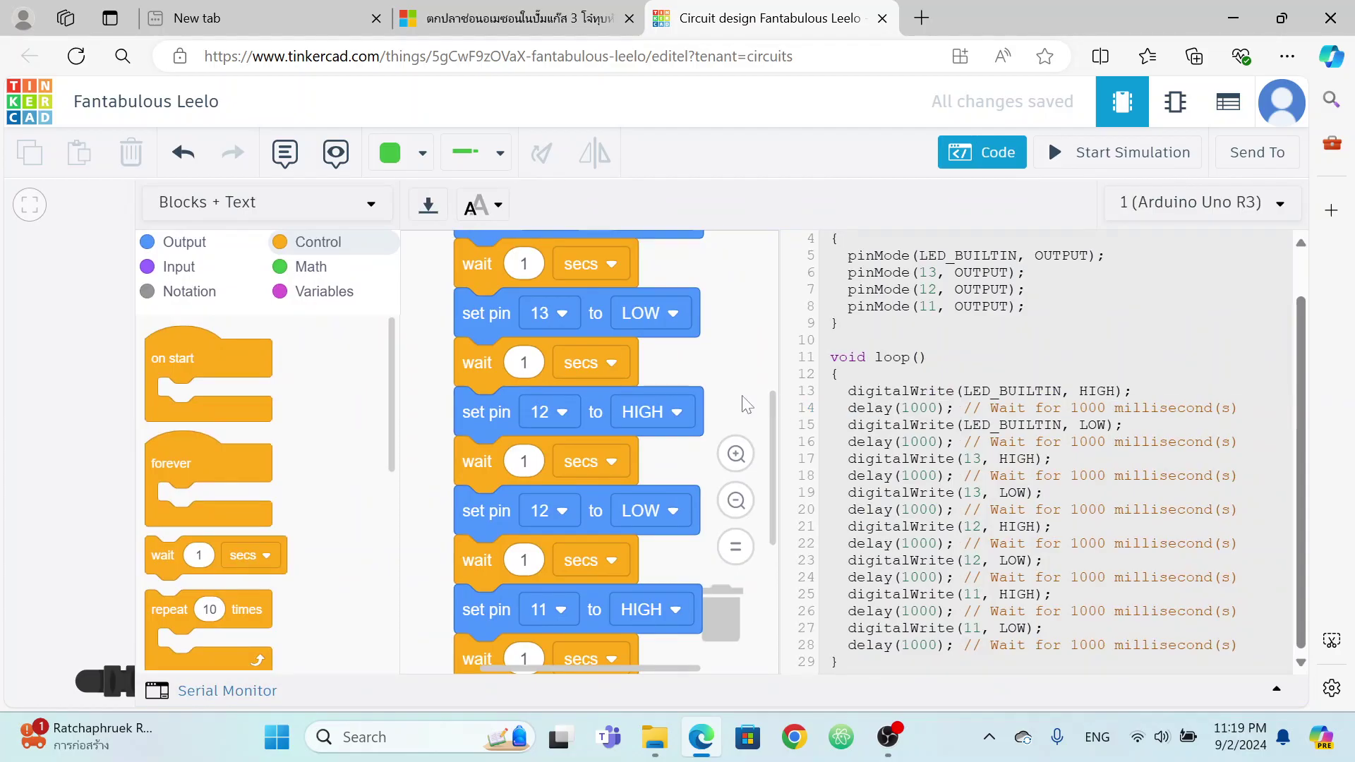
{"action": "scroll", "coordinate": [747, 404], "scroll_direction": "up", "scroll_amount": 5}
{"action": "mouse_move", "coordinate": [542, 342]}
{"action": "left_mouse_down"}
{"action": "mouse_move", "coordinate": [580, 337]}
{"action": "mouse_move", "coordinate": [537, 337]}
{"action": "left_mouse_up"}
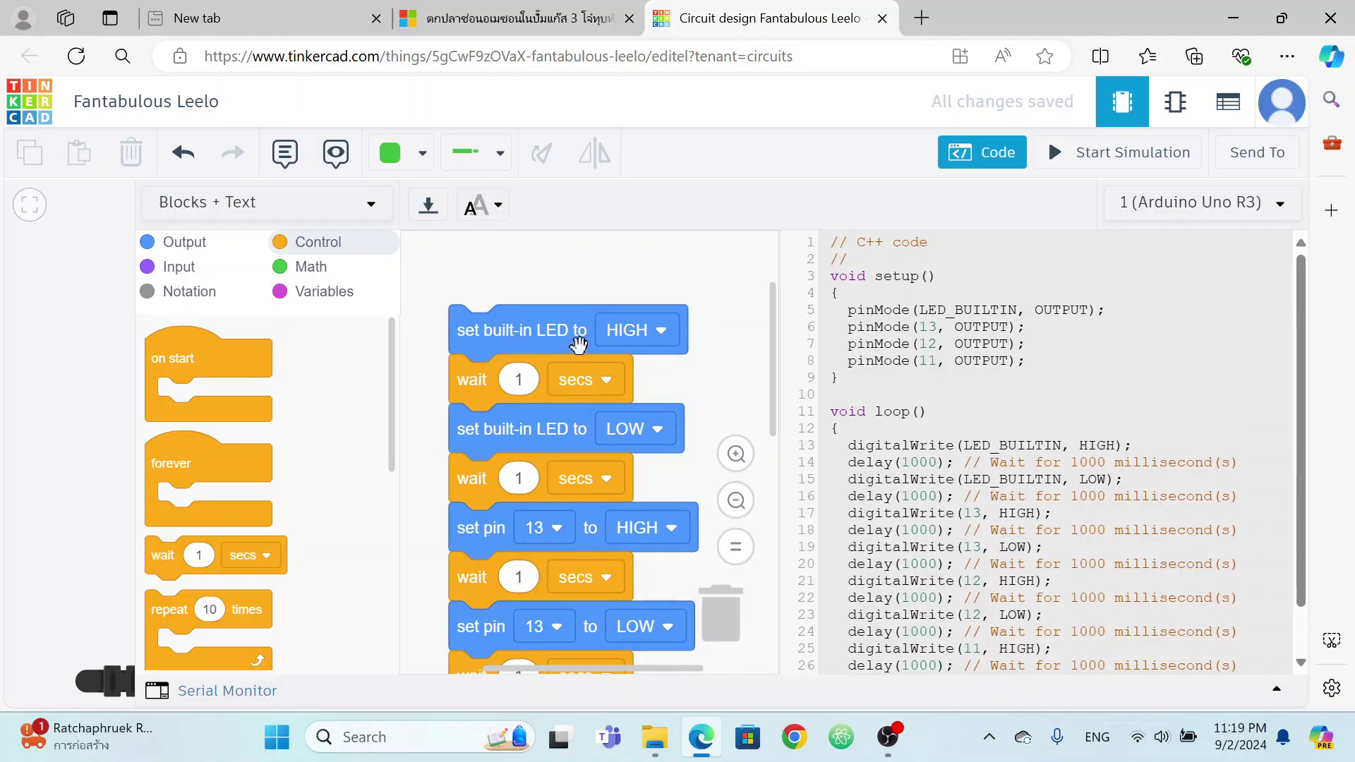
{"action": "right_click", "coordinate": [562, 334]}
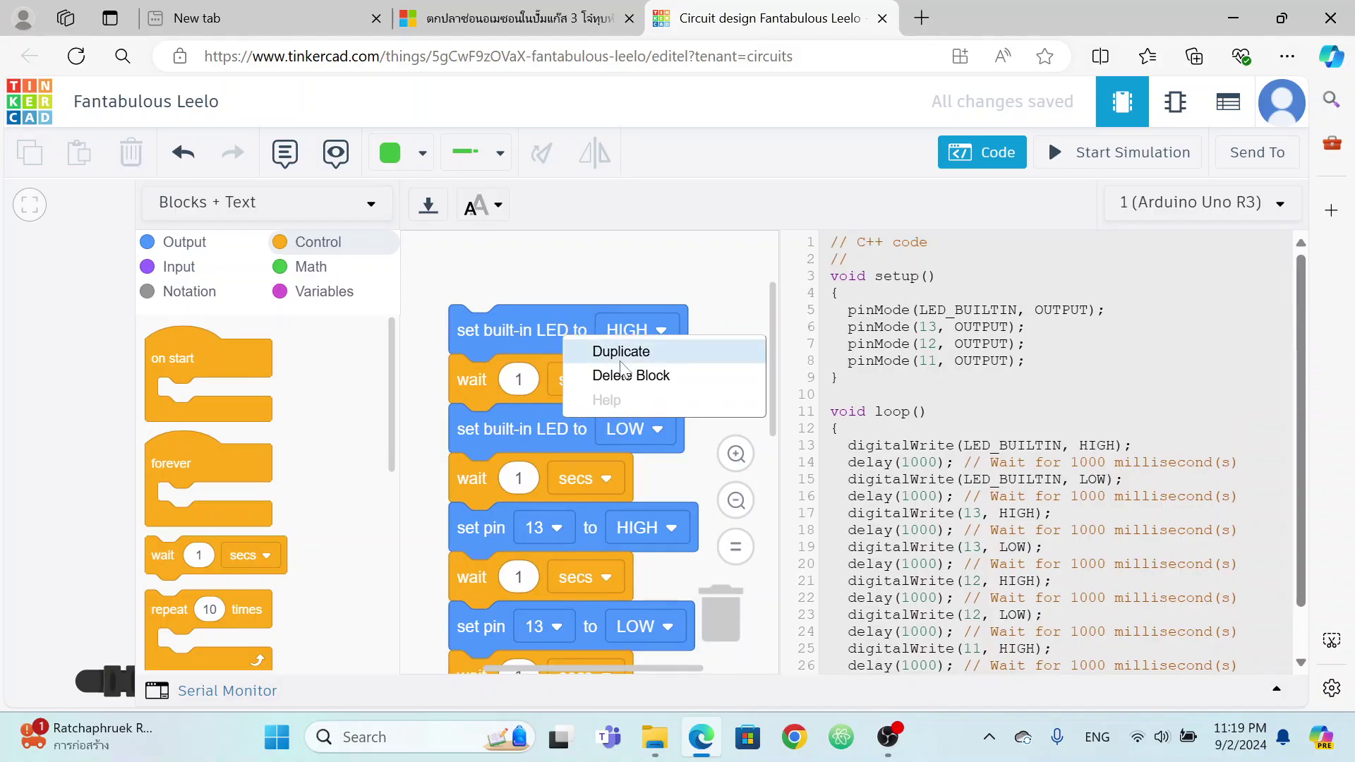
{"action": "left_click", "coordinate": [632, 381]}
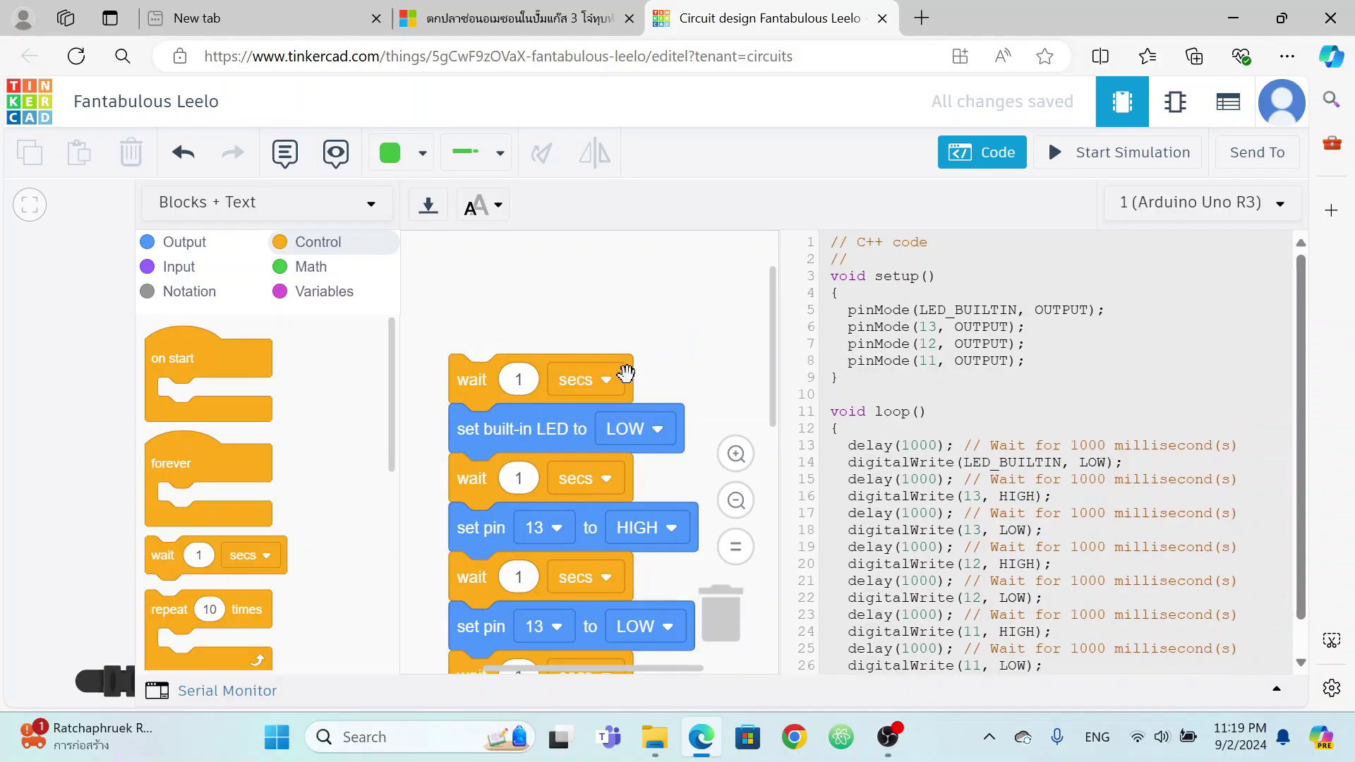
Delete the built-in LED LOW block and the wait blocks before and after it, so the program starts with pin 13 HIGH.
{"action": "right_click", "coordinate": [472, 383]}
{"action": "left_click", "coordinate": [526, 426]}
{"action": "right_click", "coordinate": [544, 429]}
{"action": "left_click", "coordinate": [598, 472]}
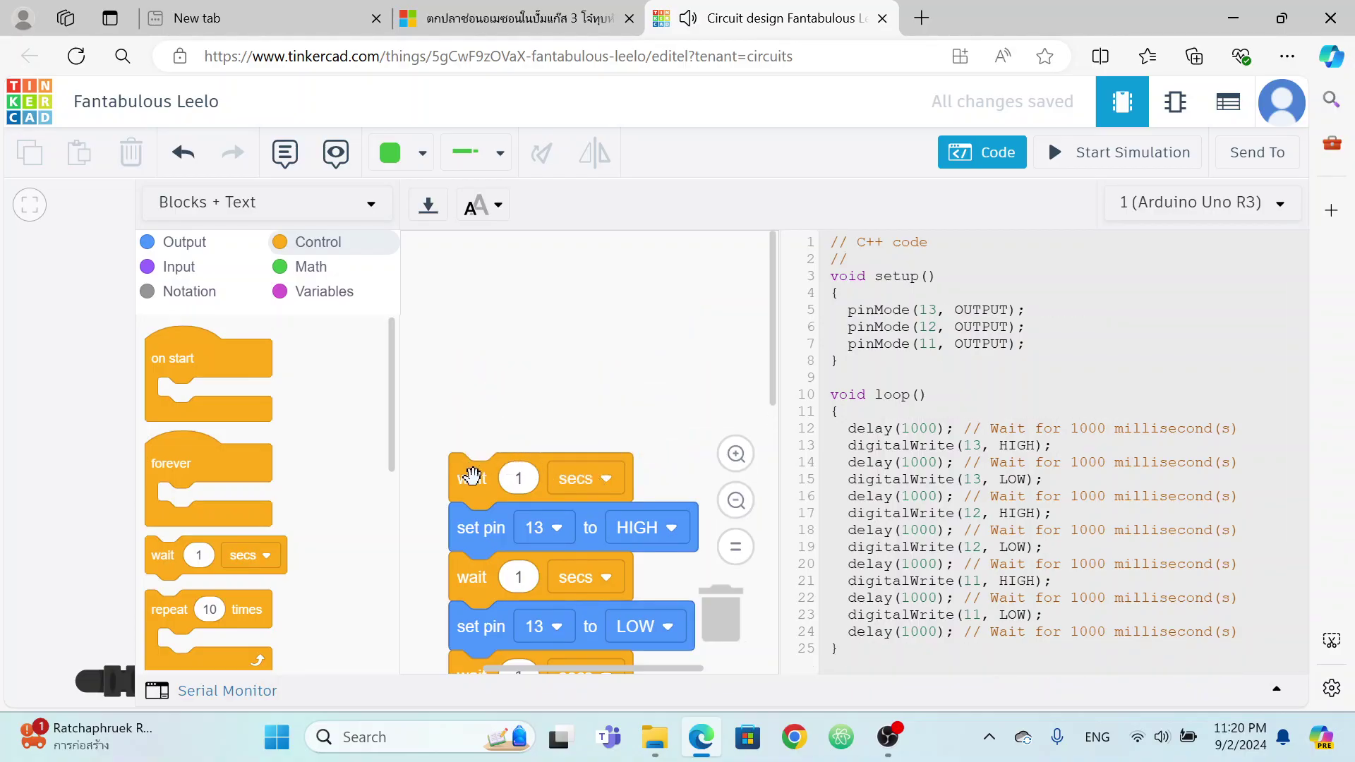
{"action": "right_click", "coordinate": [472, 478]}
{"action": "left_click", "coordinate": [556, 520]}
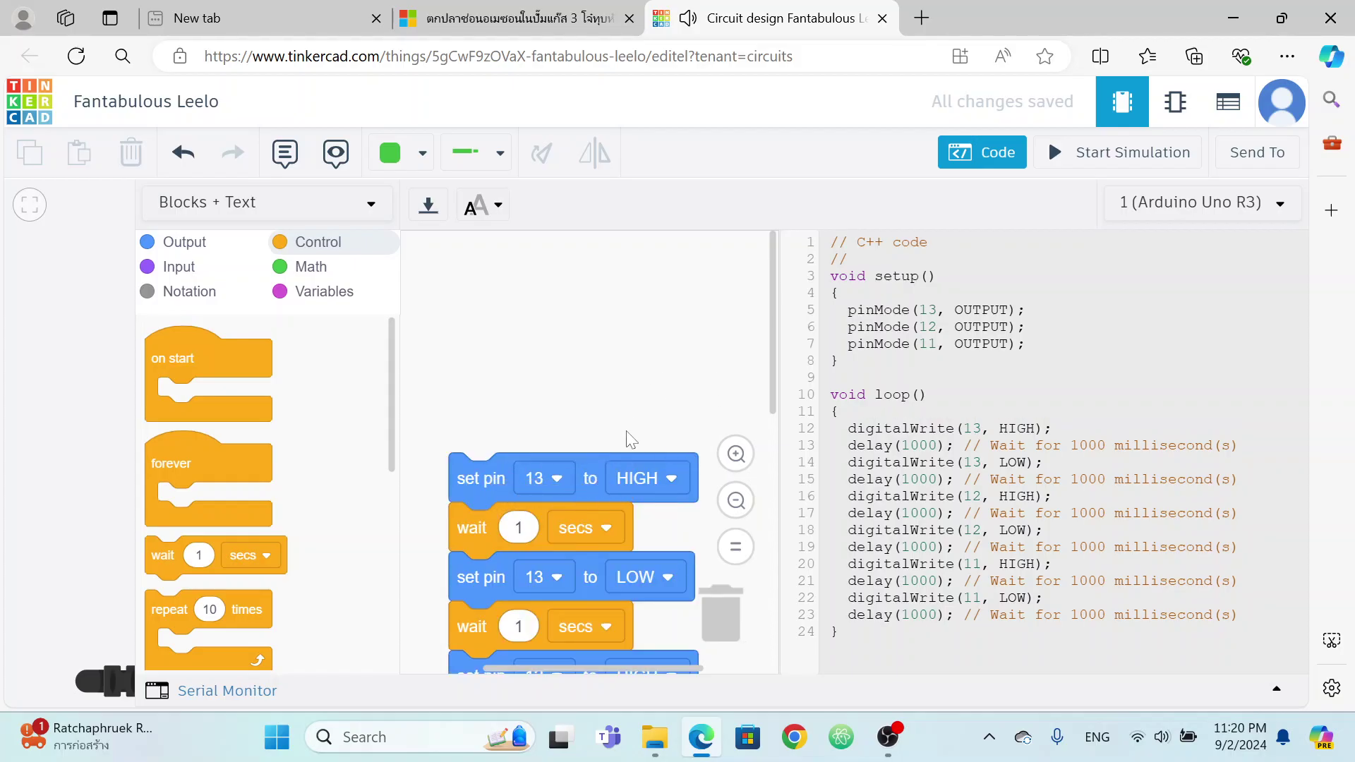
Hide the code editor and run the simulation again with the whole breadboard and Arduino circuit in view.
{"action": "left_click", "coordinate": [990, 160]}
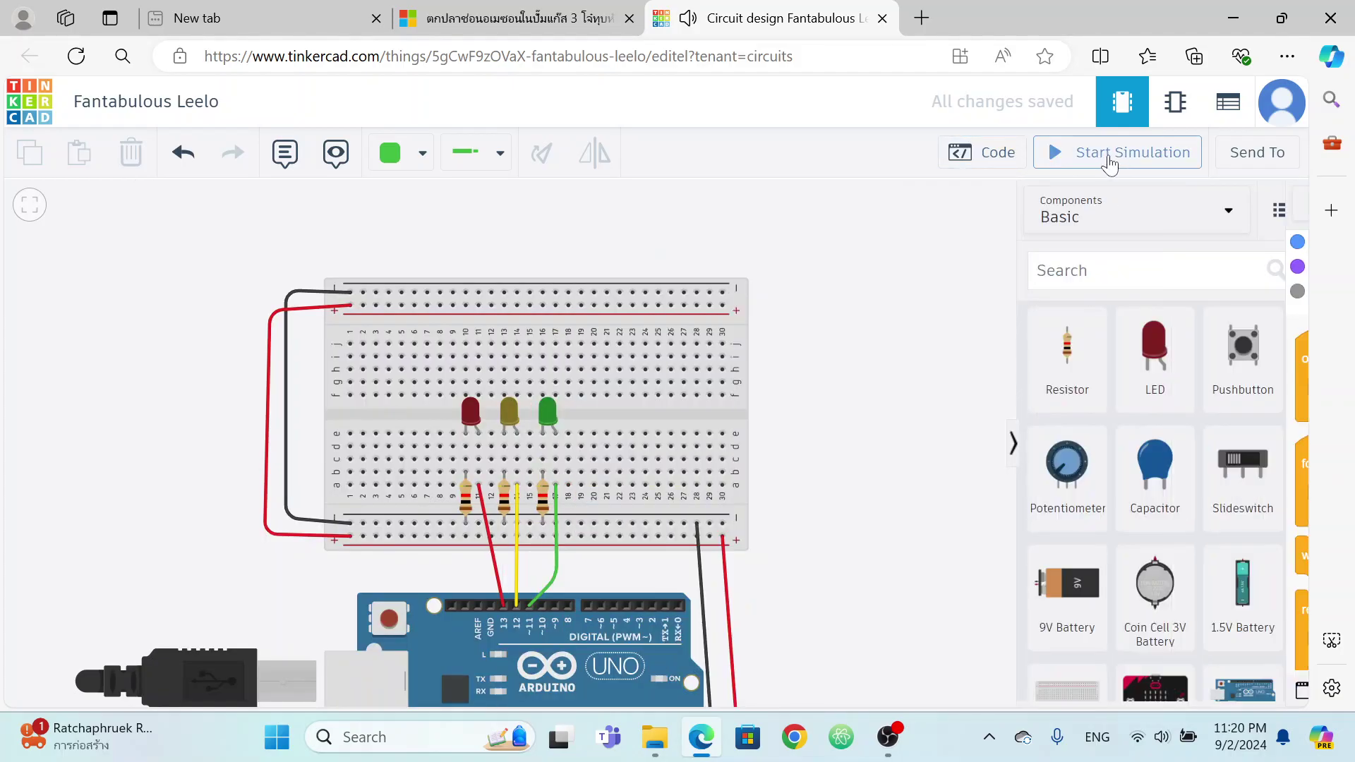
{"action": "left_click", "coordinate": [1110, 162]}
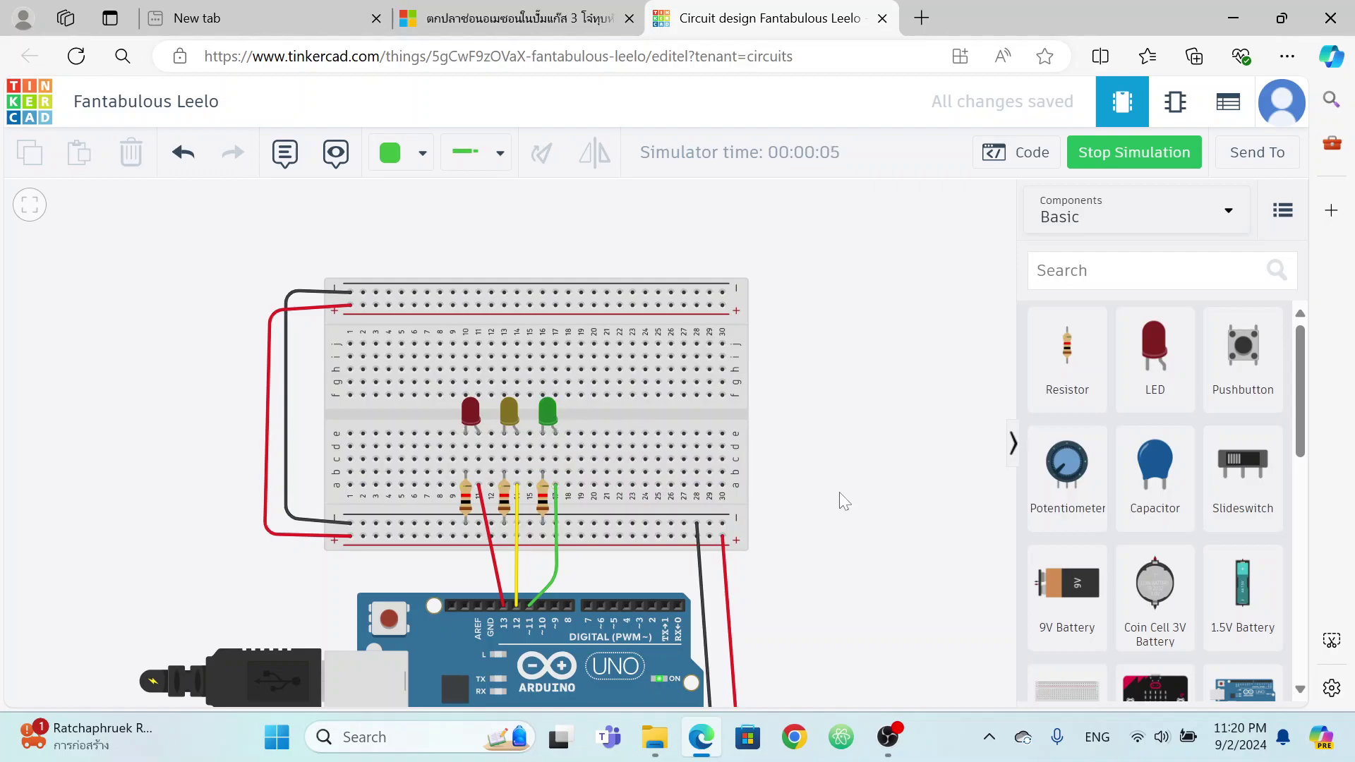
{"action": "left_click_drag", "start_coordinate": [883, 499], "coordinate": [810, 404]}
{"action": "scroll", "coordinate": [900, 366], "scroll_direction": "down", "scroll_amount": 1}
{"action": "scroll", "coordinate": [899, 374], "scroll_direction": "down", "scroll_amount": 1}
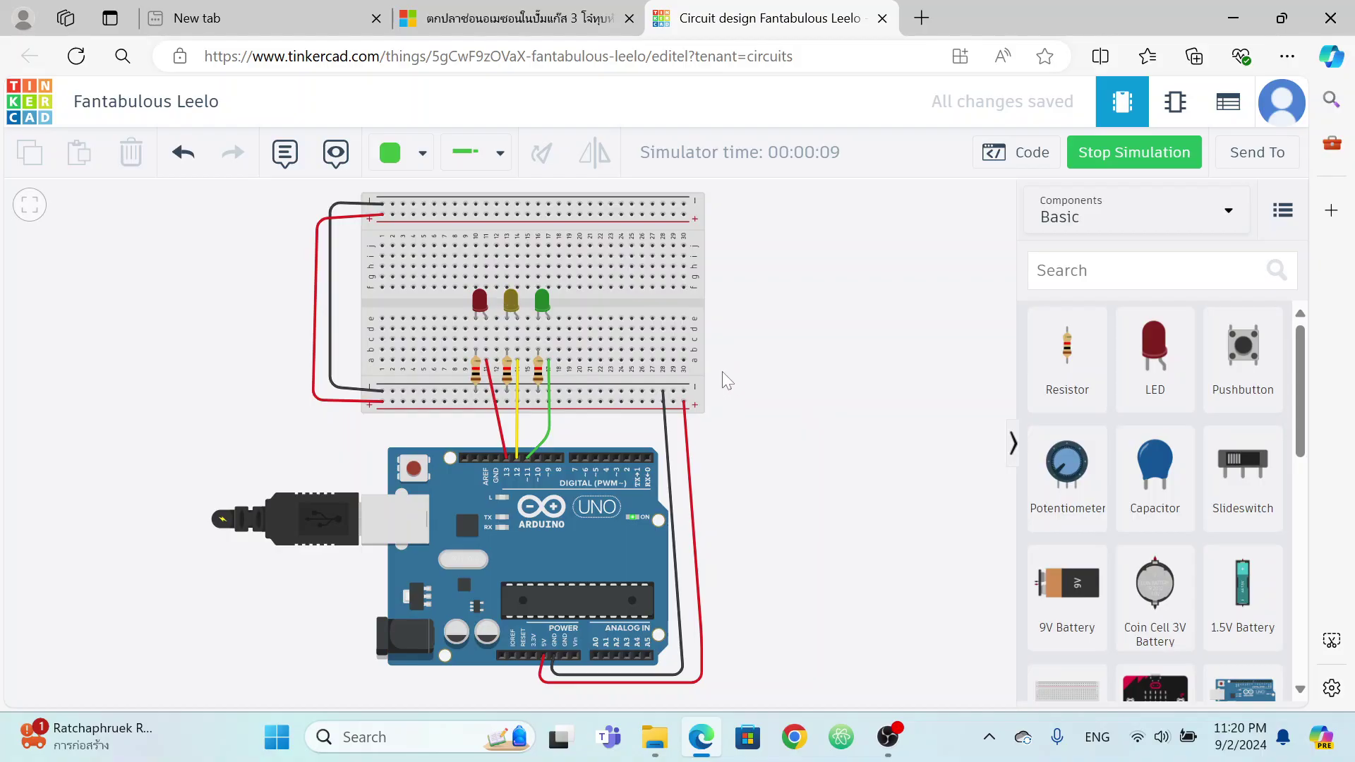